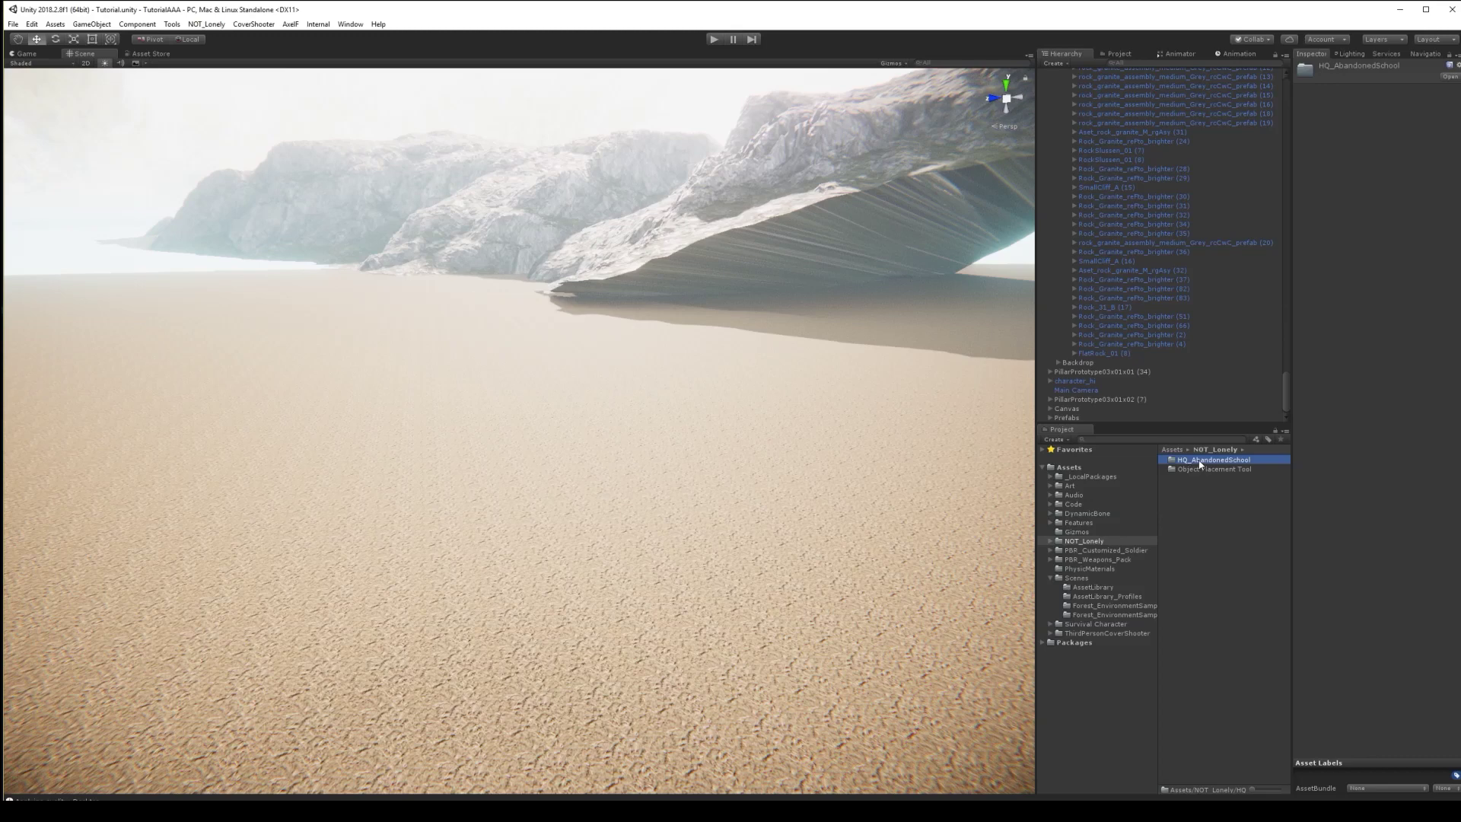
# Open the daytime DemoScene scene from the HQ_AbandonedSchool asset's DemoScene folder
pyautogui.doubleClick(1200, 460)
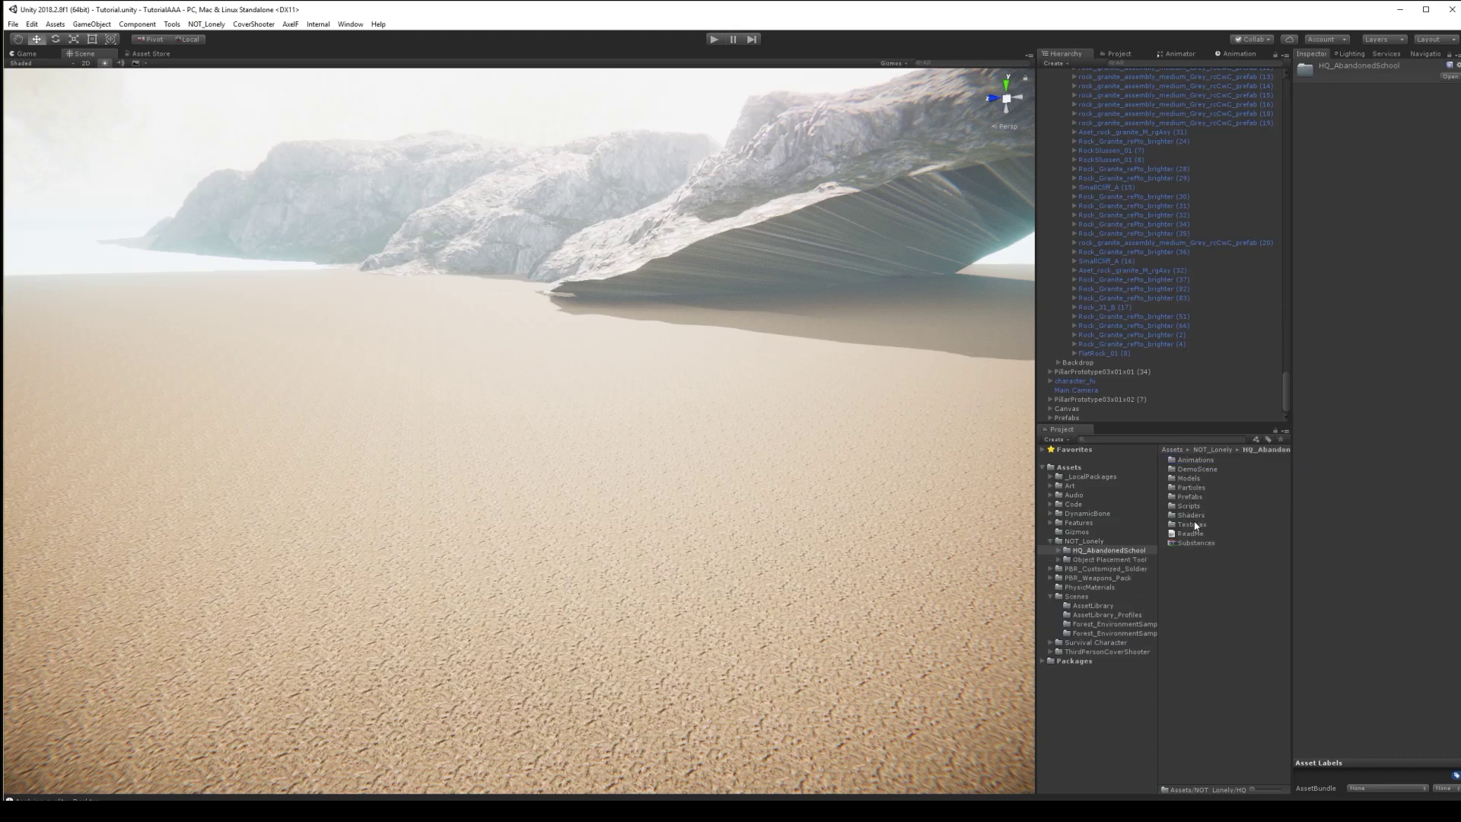
pyautogui.click(1197, 470)
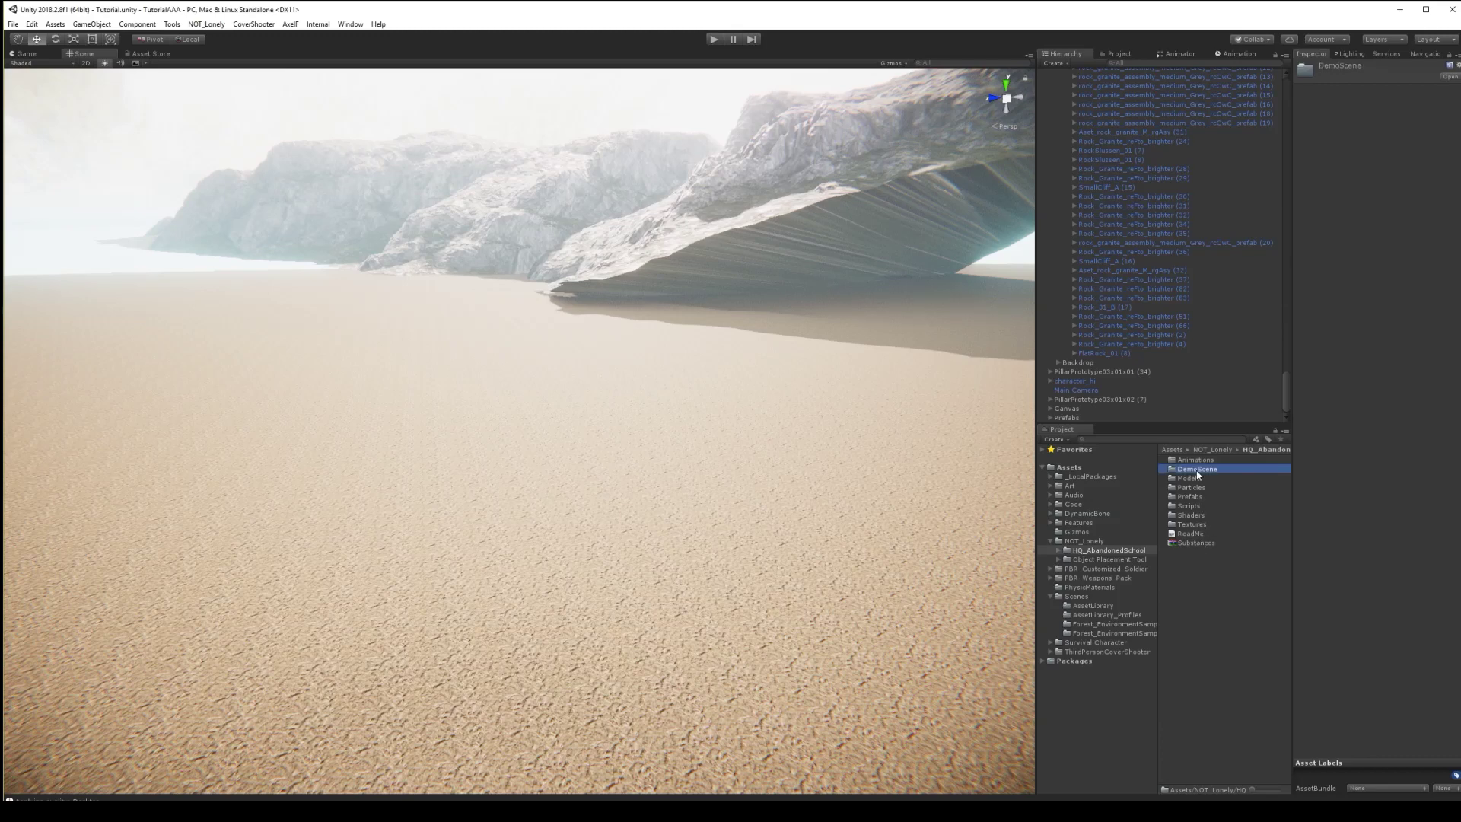
pyautogui.doubleClick(1197, 470)
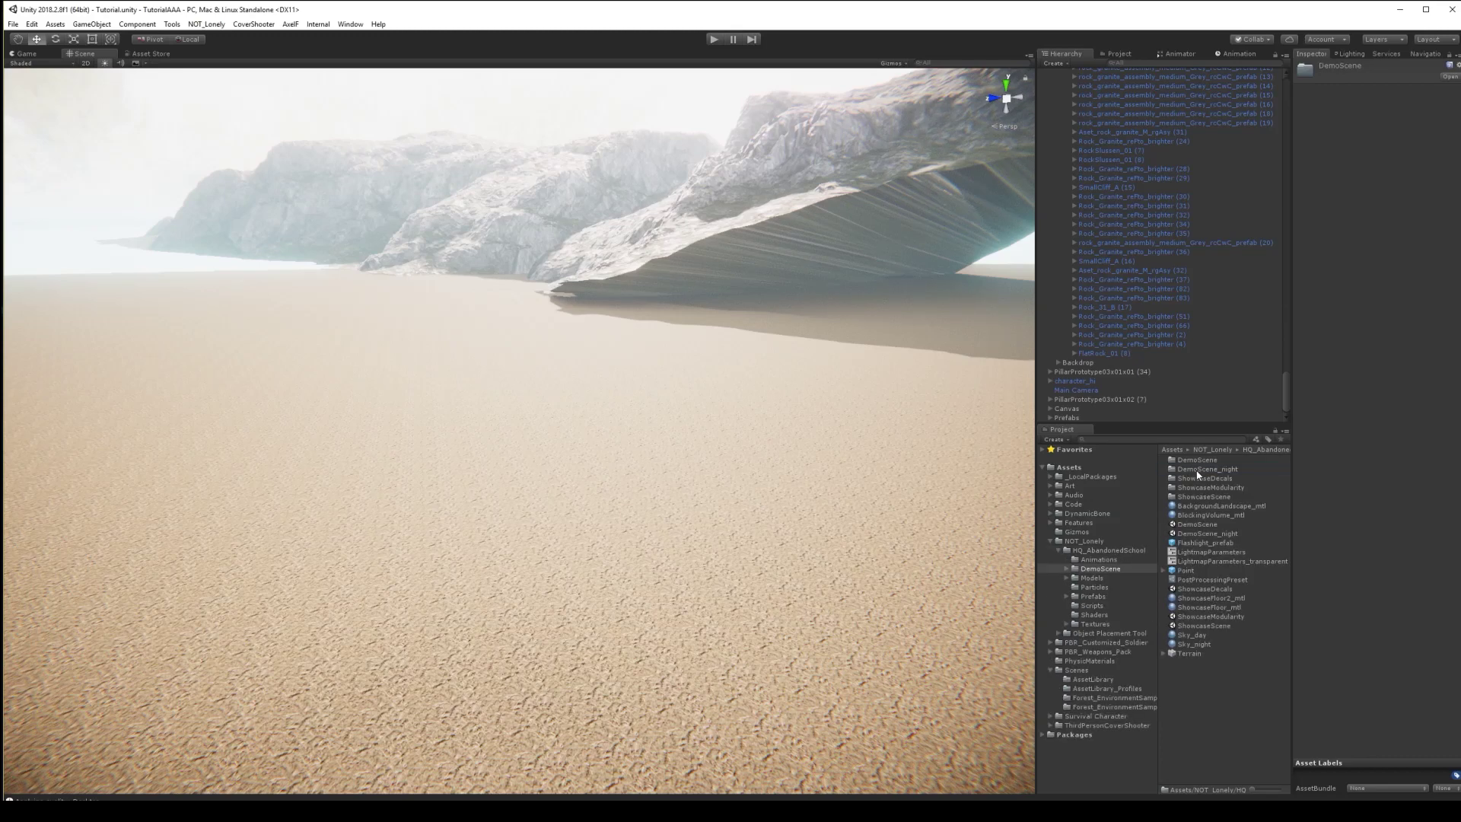
pyautogui.click(1195, 527)
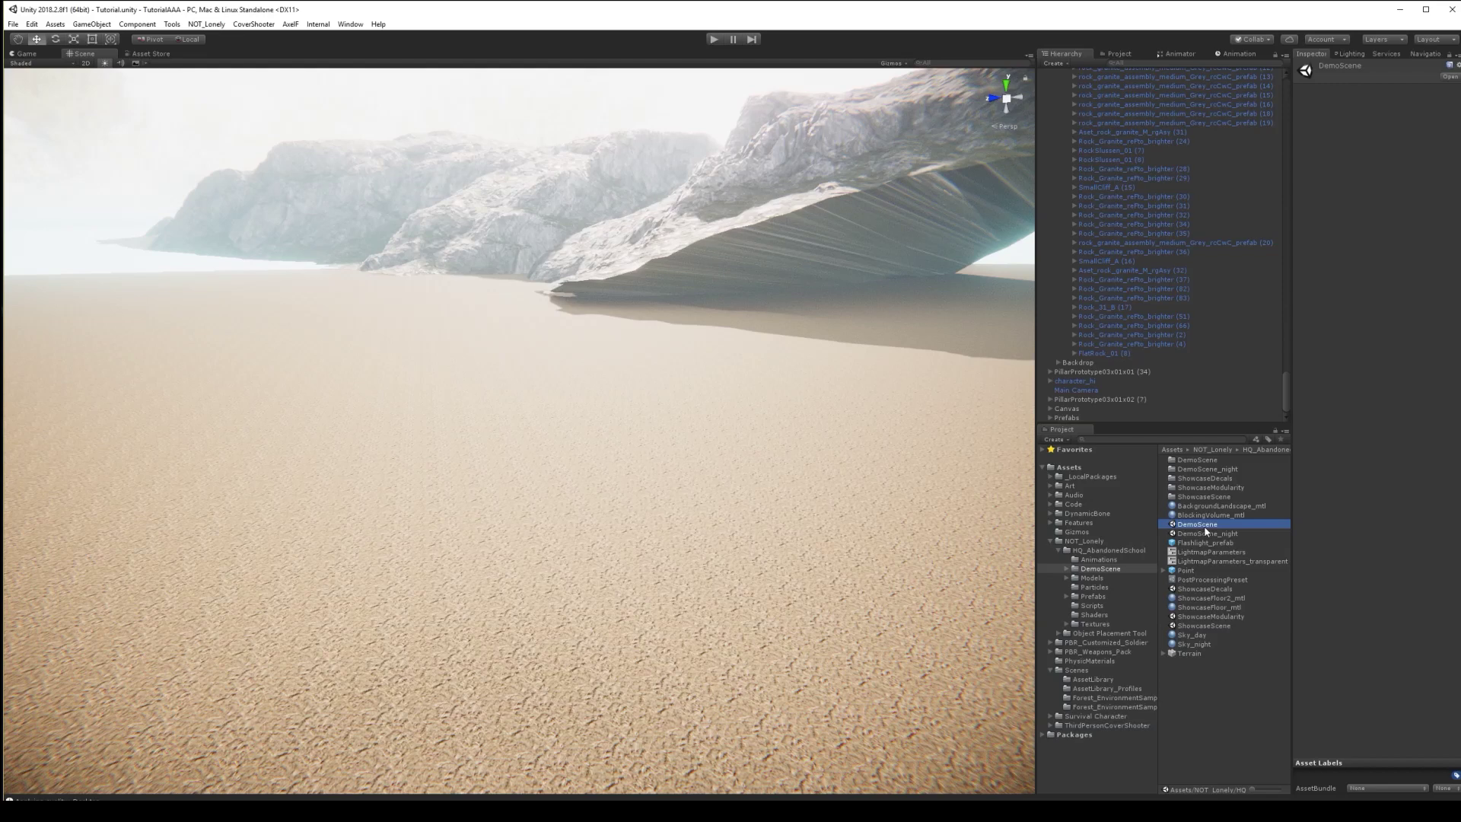
pyautogui.doubleClick(1206, 531)
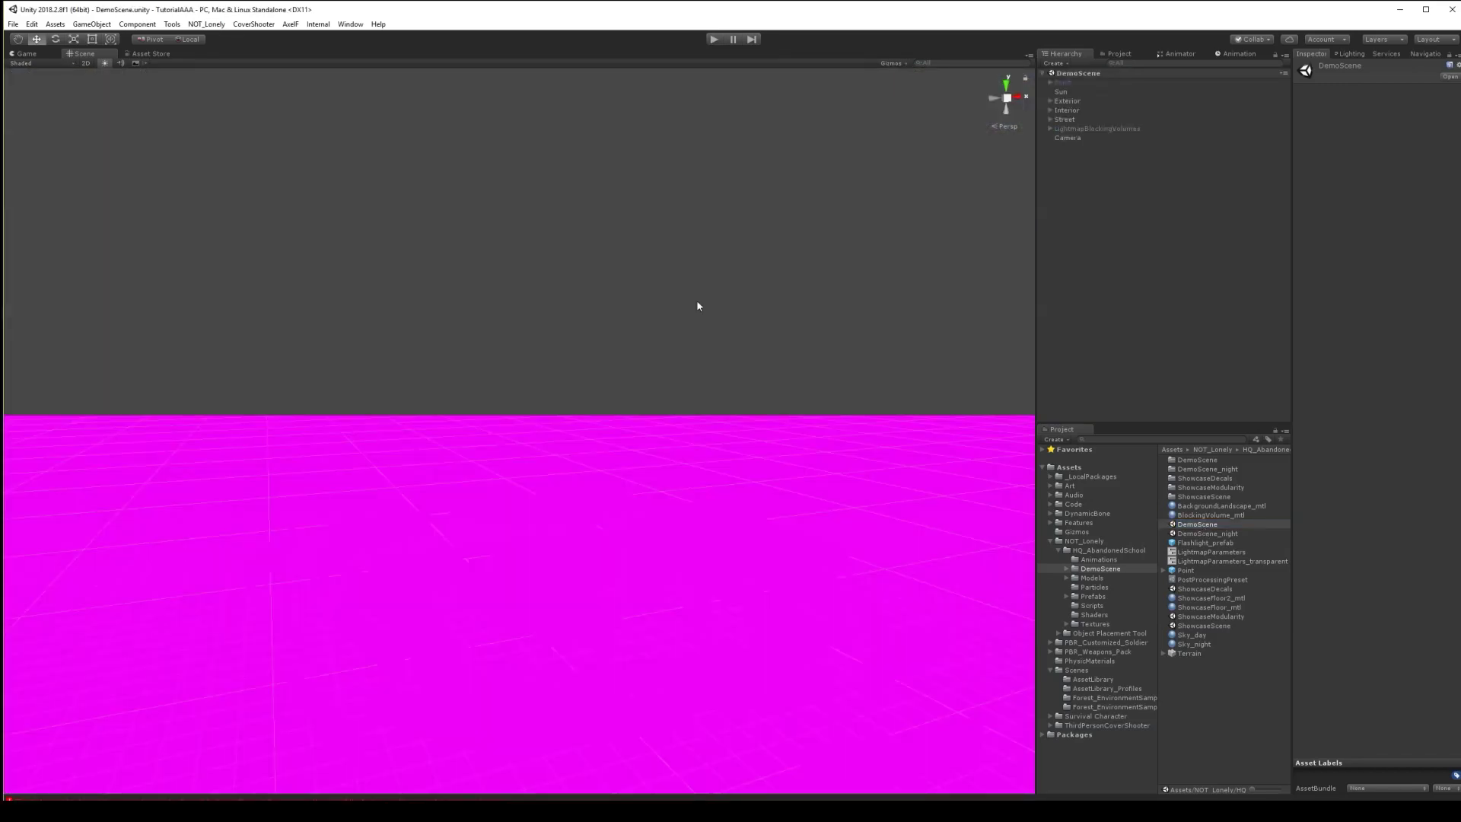
# Expand the Exterior group and bring its Roof object into view in the scene
pyautogui.moveTo(701, 323); pyautogui.dragTo(844, 377, button='right')
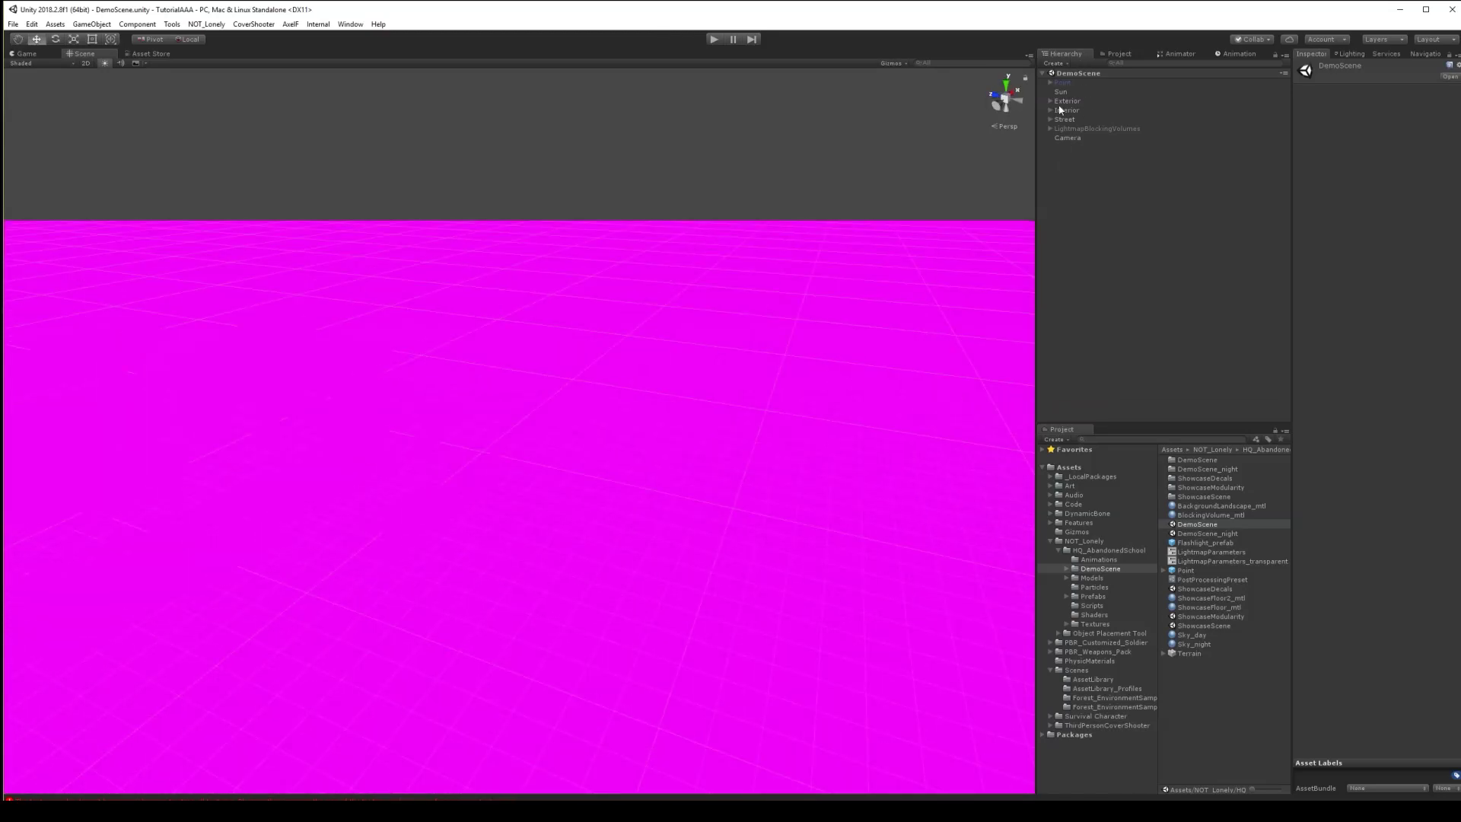
pyautogui.click(1051, 101)
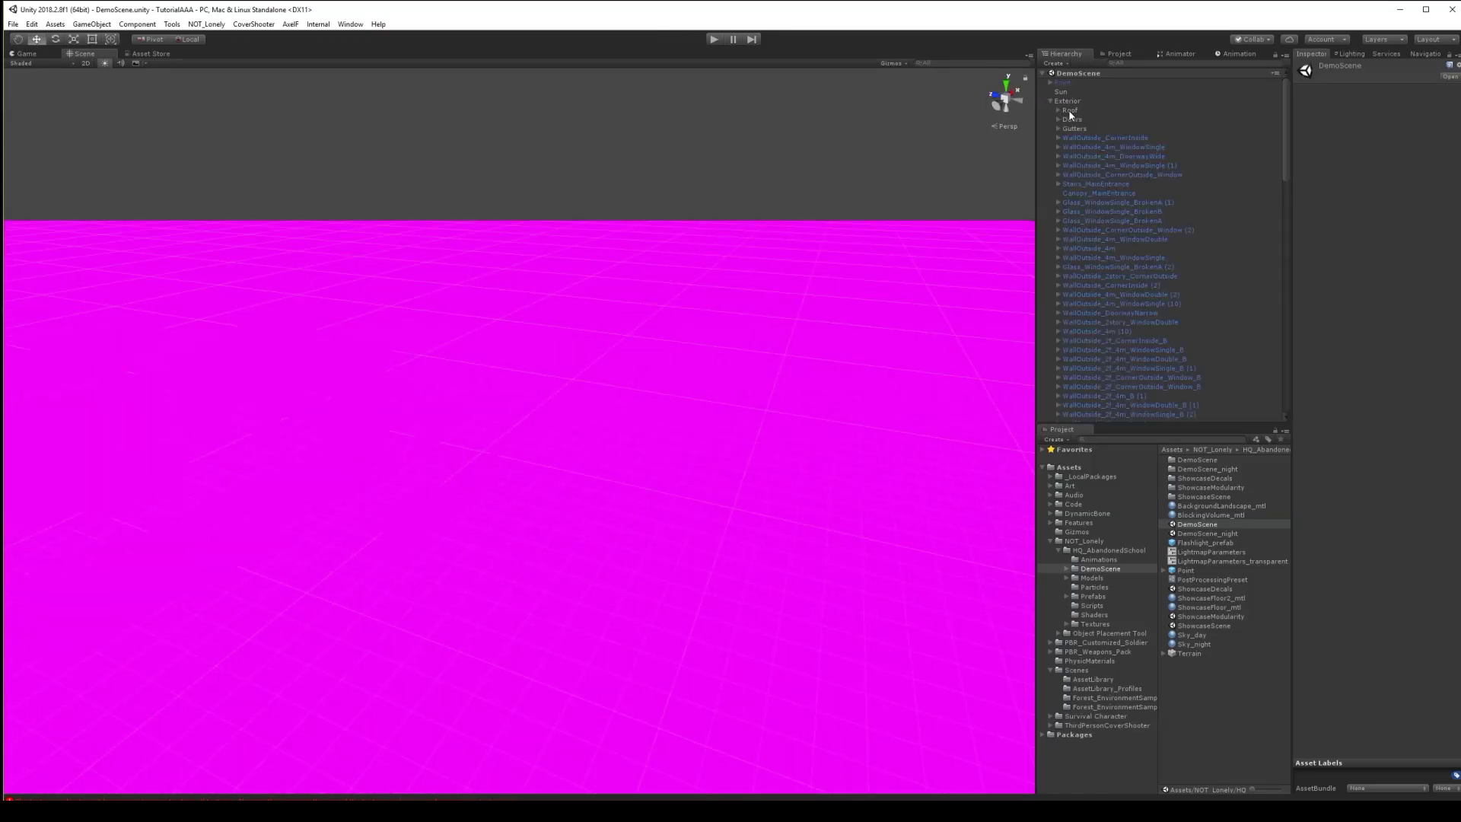
pyautogui.doubleClick(1069, 111)
pyautogui.moveTo(352, 495); pyautogui.dragTo(346, 420, button='right')
# Upgrade all project materials to High Definition materials and accept the confirmation
pyautogui.click(32, 23)
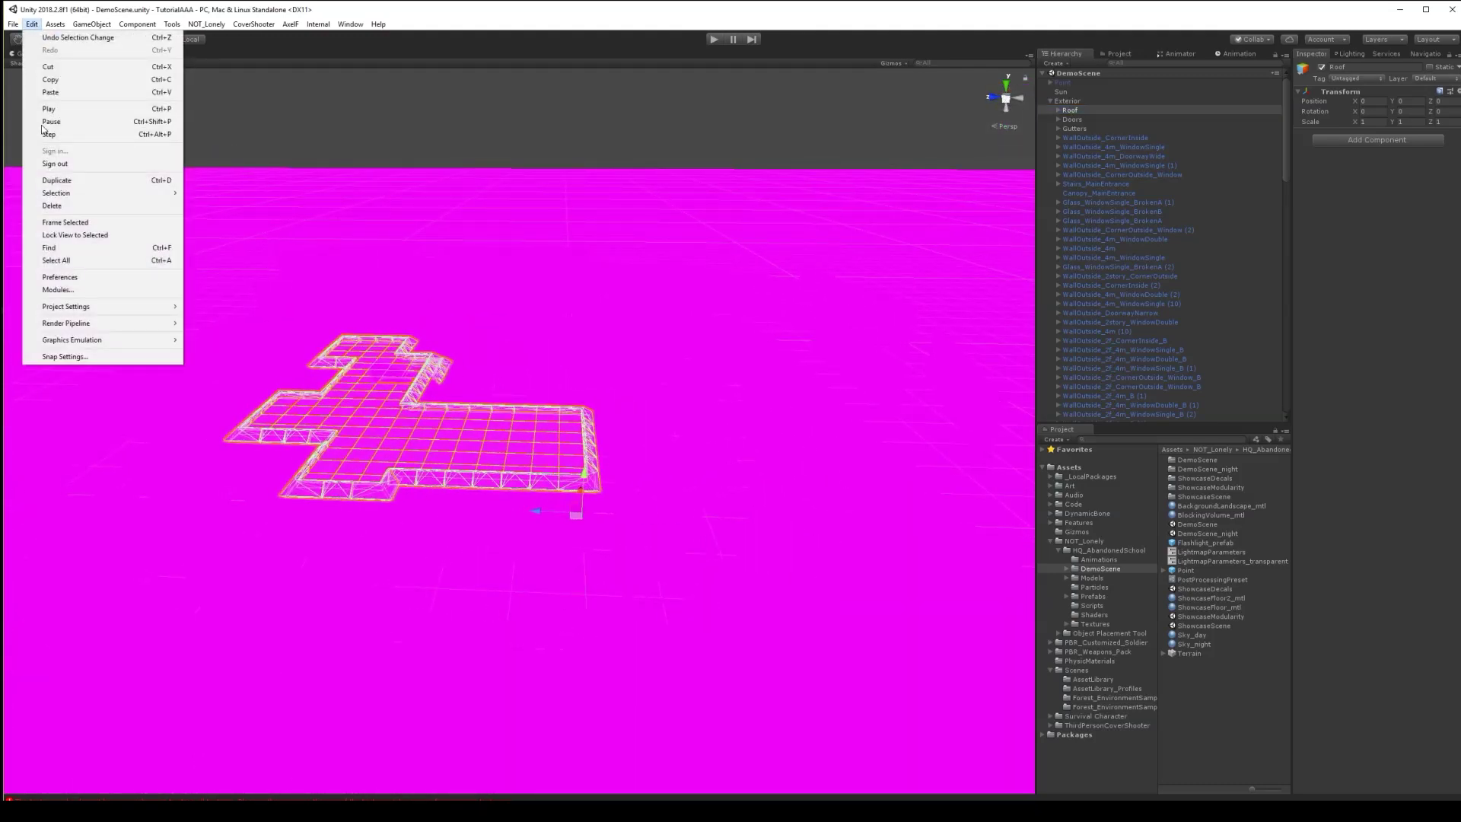
pyautogui.moveTo(106, 324)
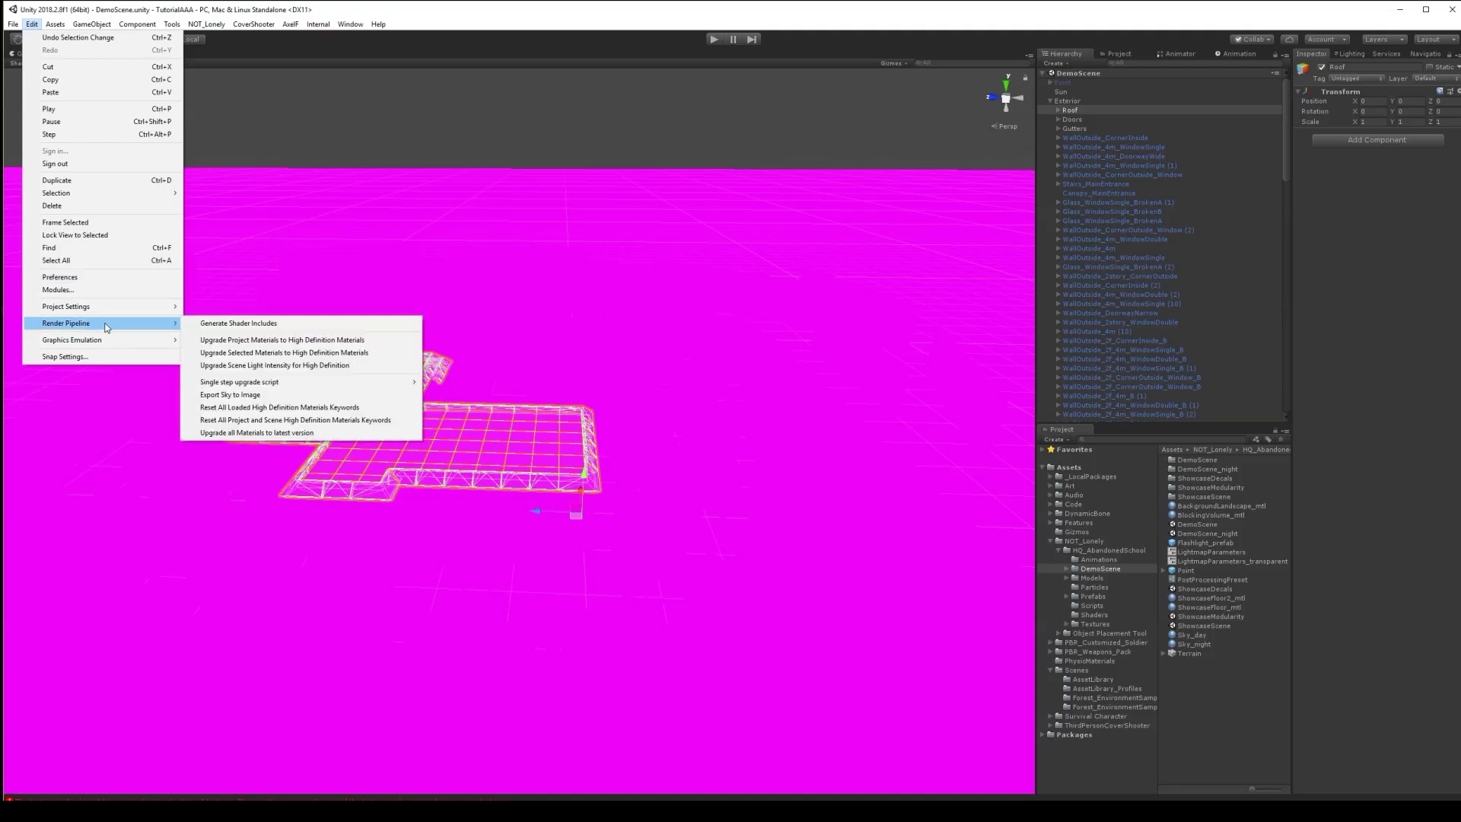
pyautogui.click(370, 345)
pyautogui.click(752, 435)
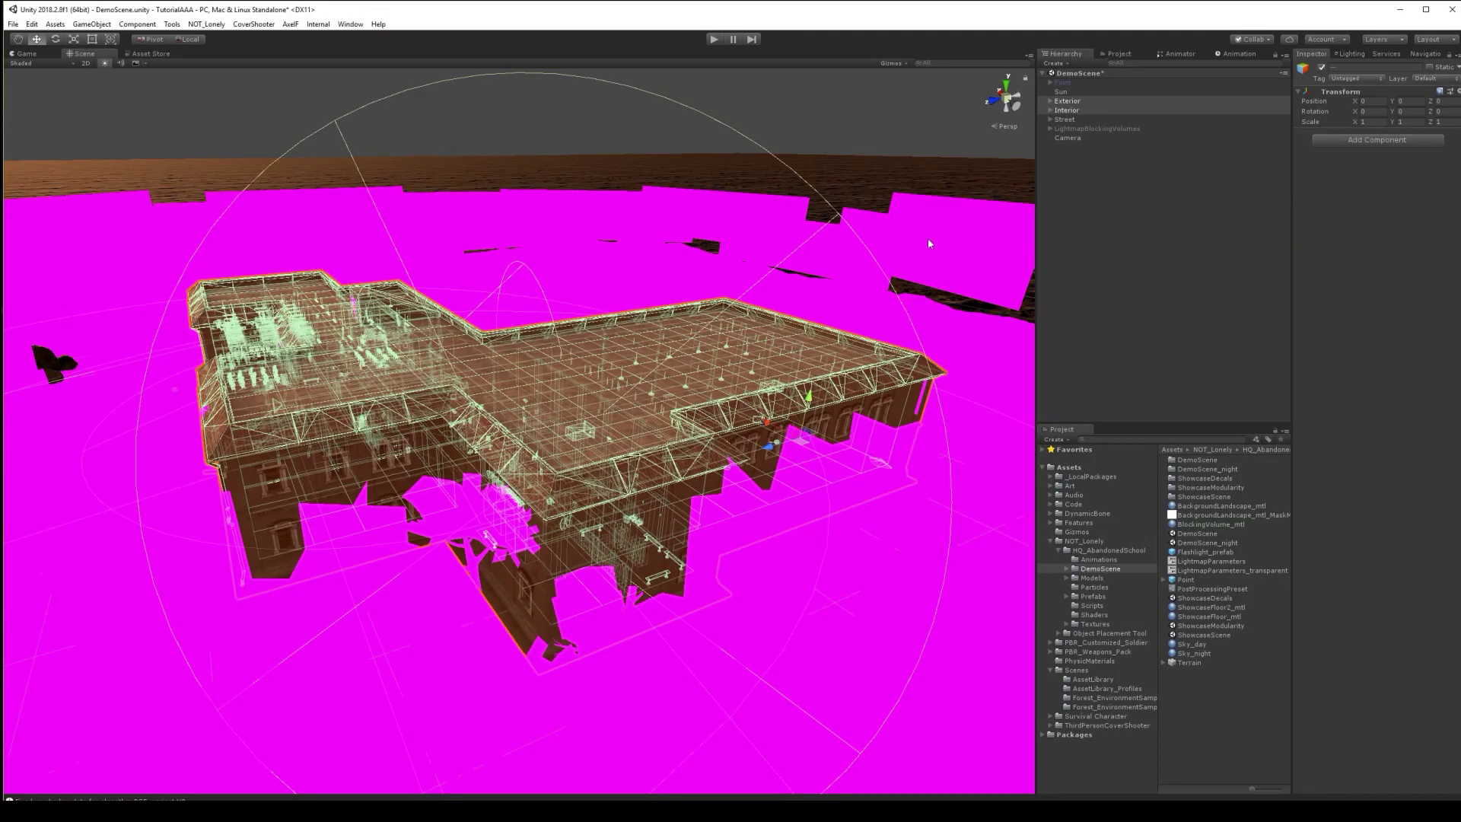
# Look over the school building and copy the Exterior and Interior groups together
pyautogui.moveTo(703, 313); pyautogui.dragTo(700, 454, button='right')
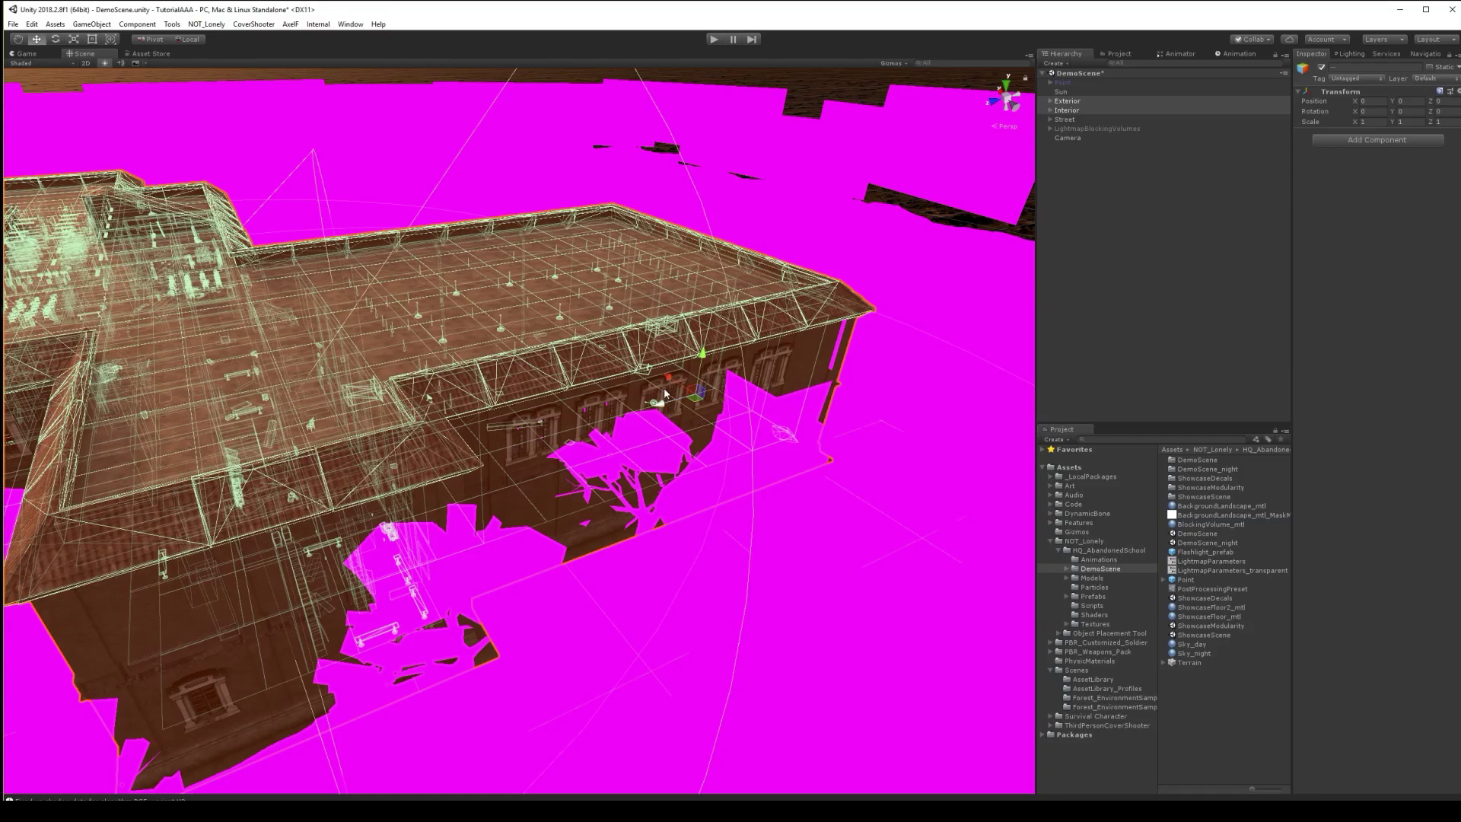
pyautogui.moveTo(665, 392); pyautogui.dragTo(677, 356, button='right')
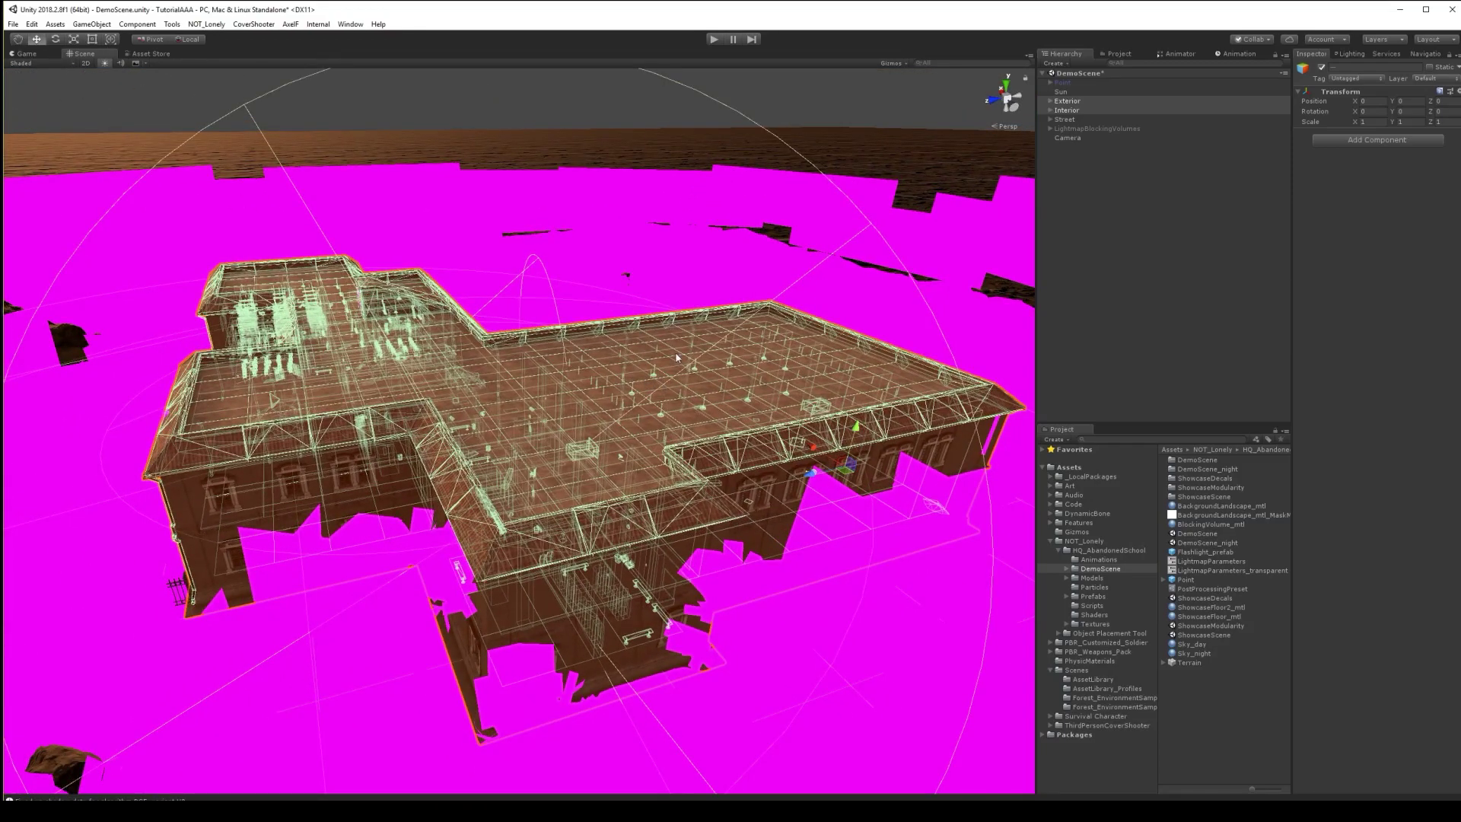
pyautogui.click(1068, 101)
pyautogui.keyDown('ctrl'); pyautogui.click(1073, 110); pyautogui.keyUp('ctrl')
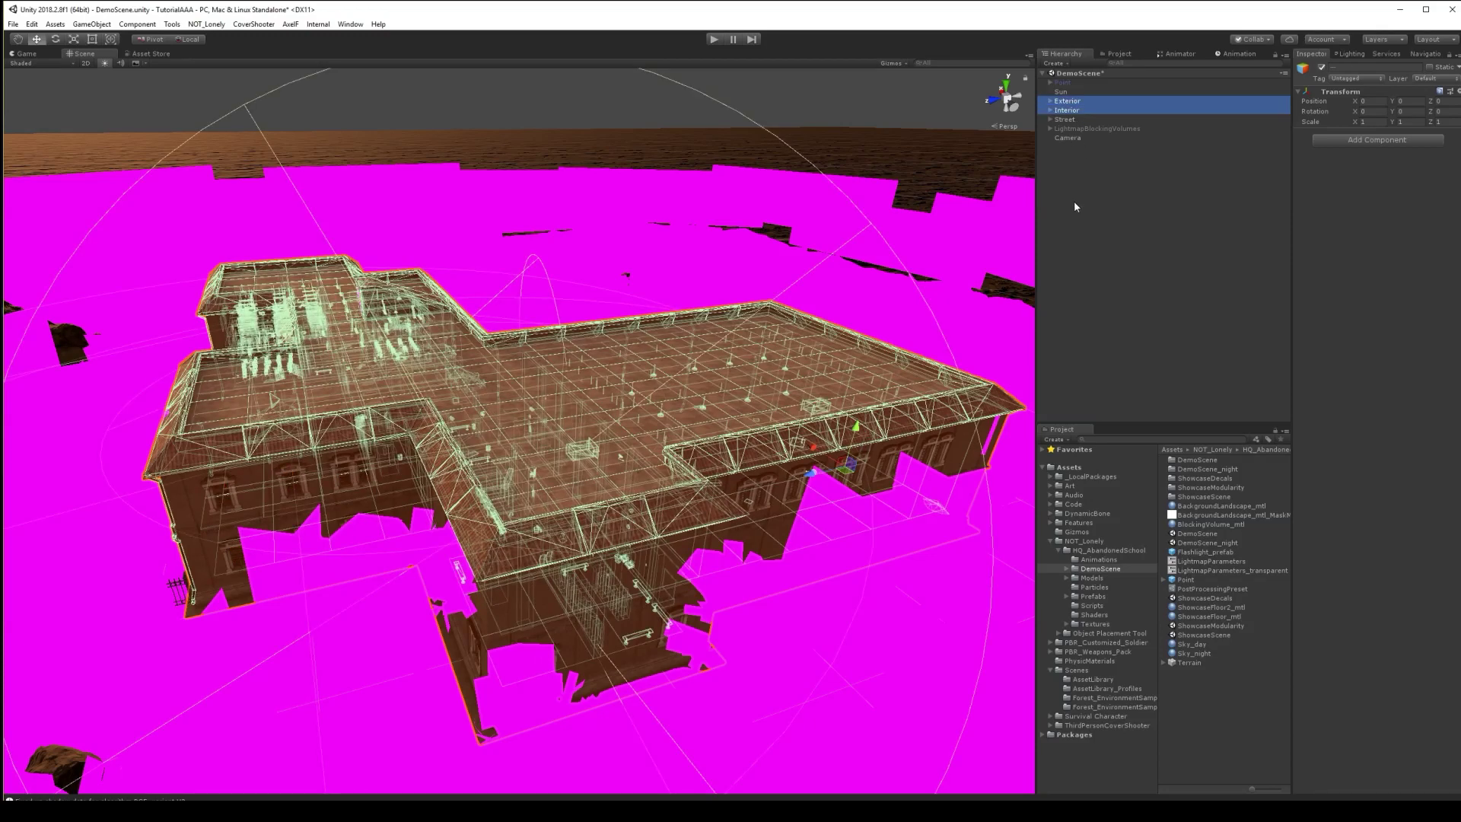
pyautogui.moveTo(691, 387); pyautogui.dragTo(712, 390, button='right')
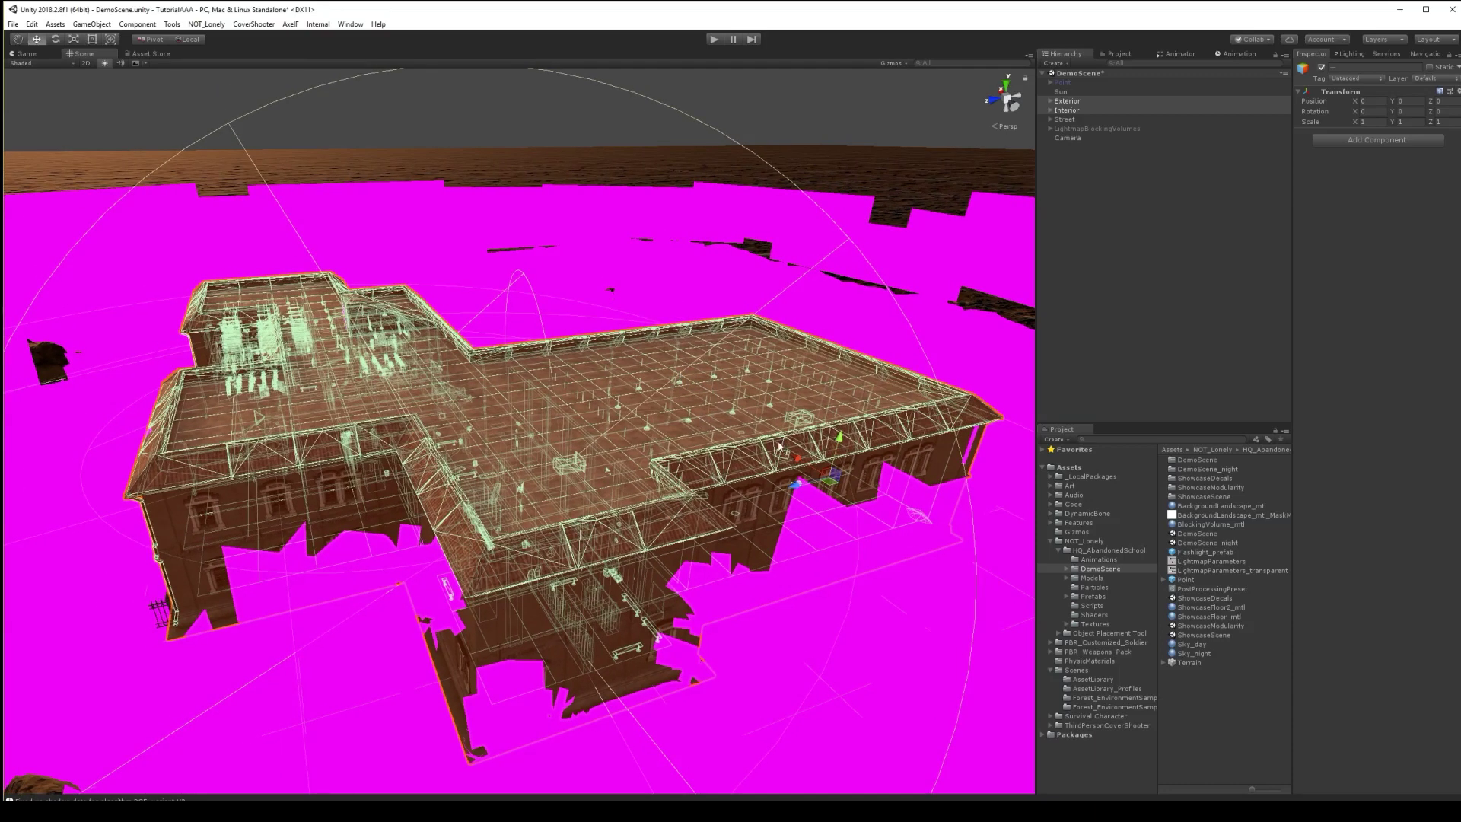
# Open the Tutorial scene from Assets/Scenes, saving the DemoScene changes, and paste the Exterior and Interior groups into it
pyautogui.click(1069, 467)
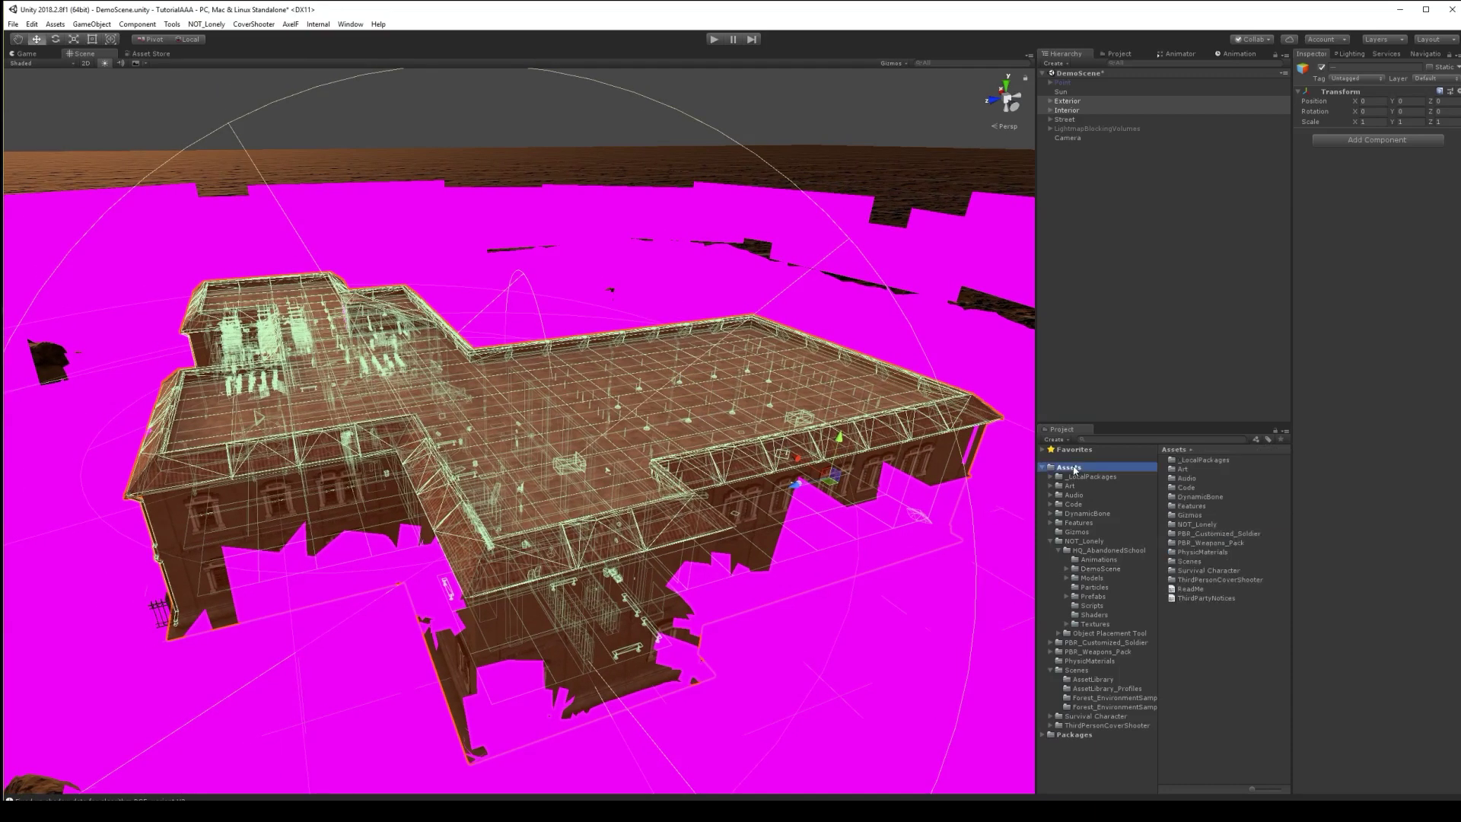
pyautogui.doubleClick(1191, 561)
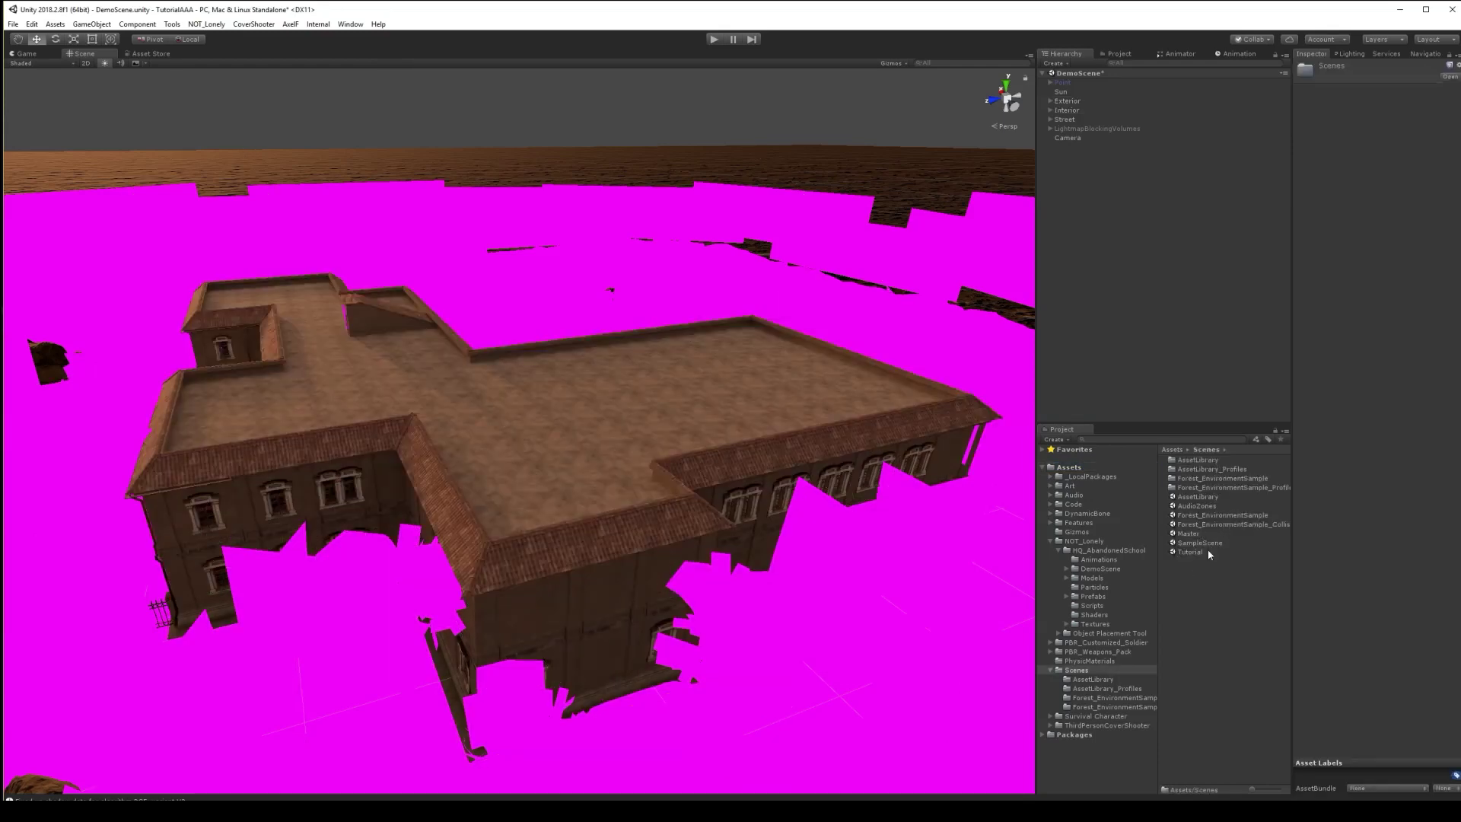
pyautogui.click(1192, 553)
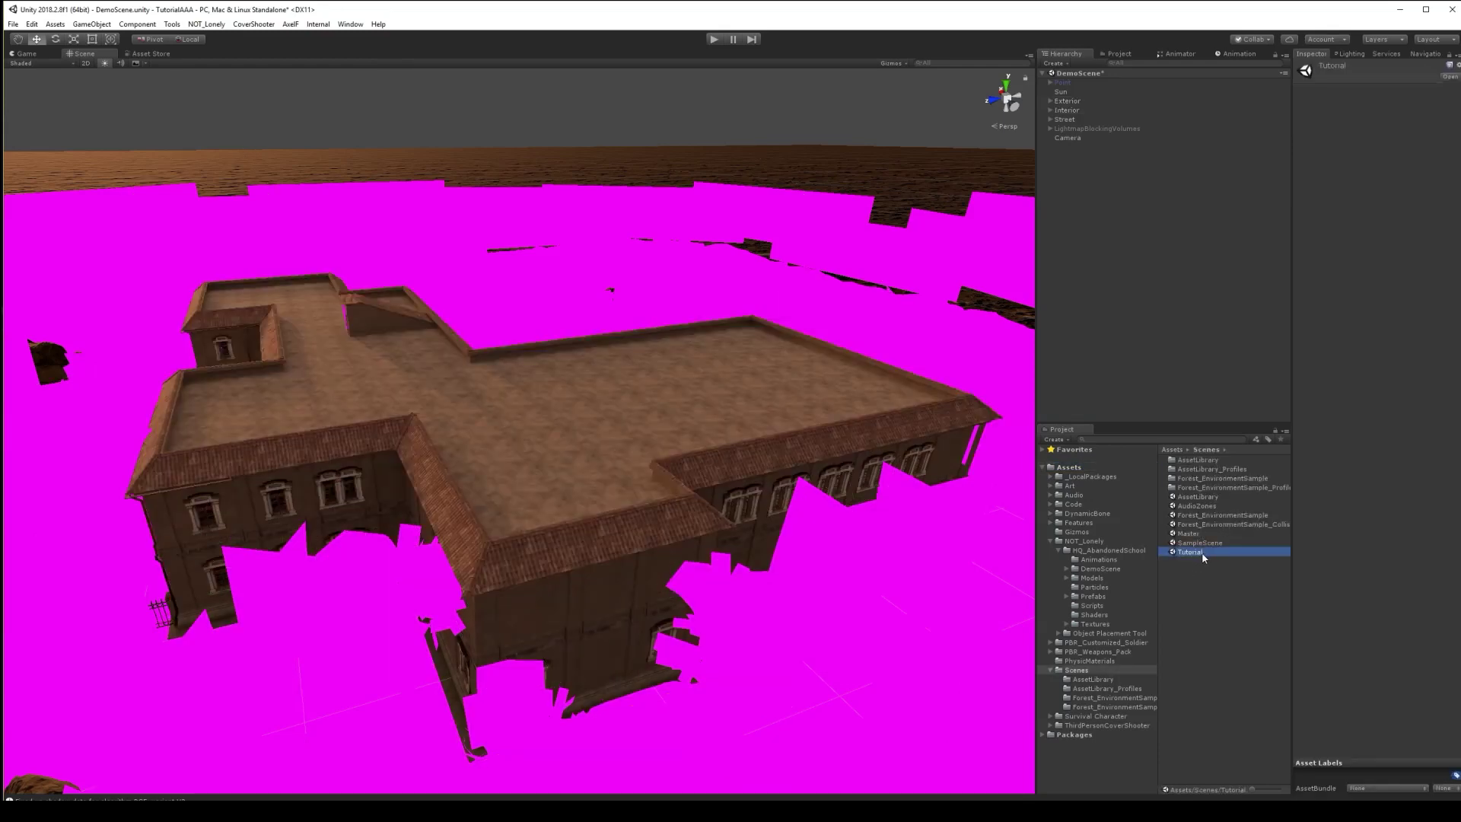
pyautogui.doubleClick(1191, 553)
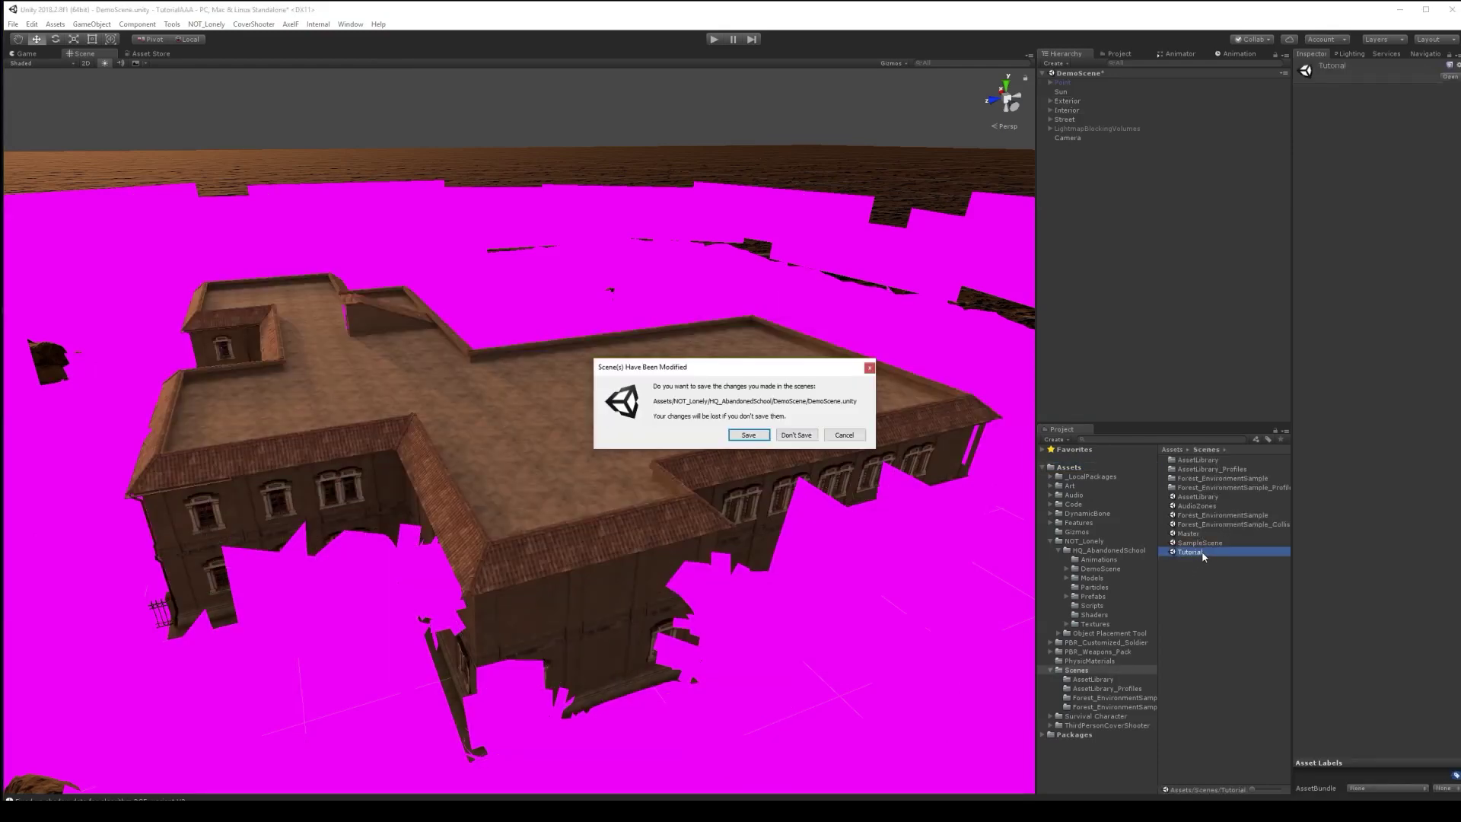
pyautogui.click(749, 435)
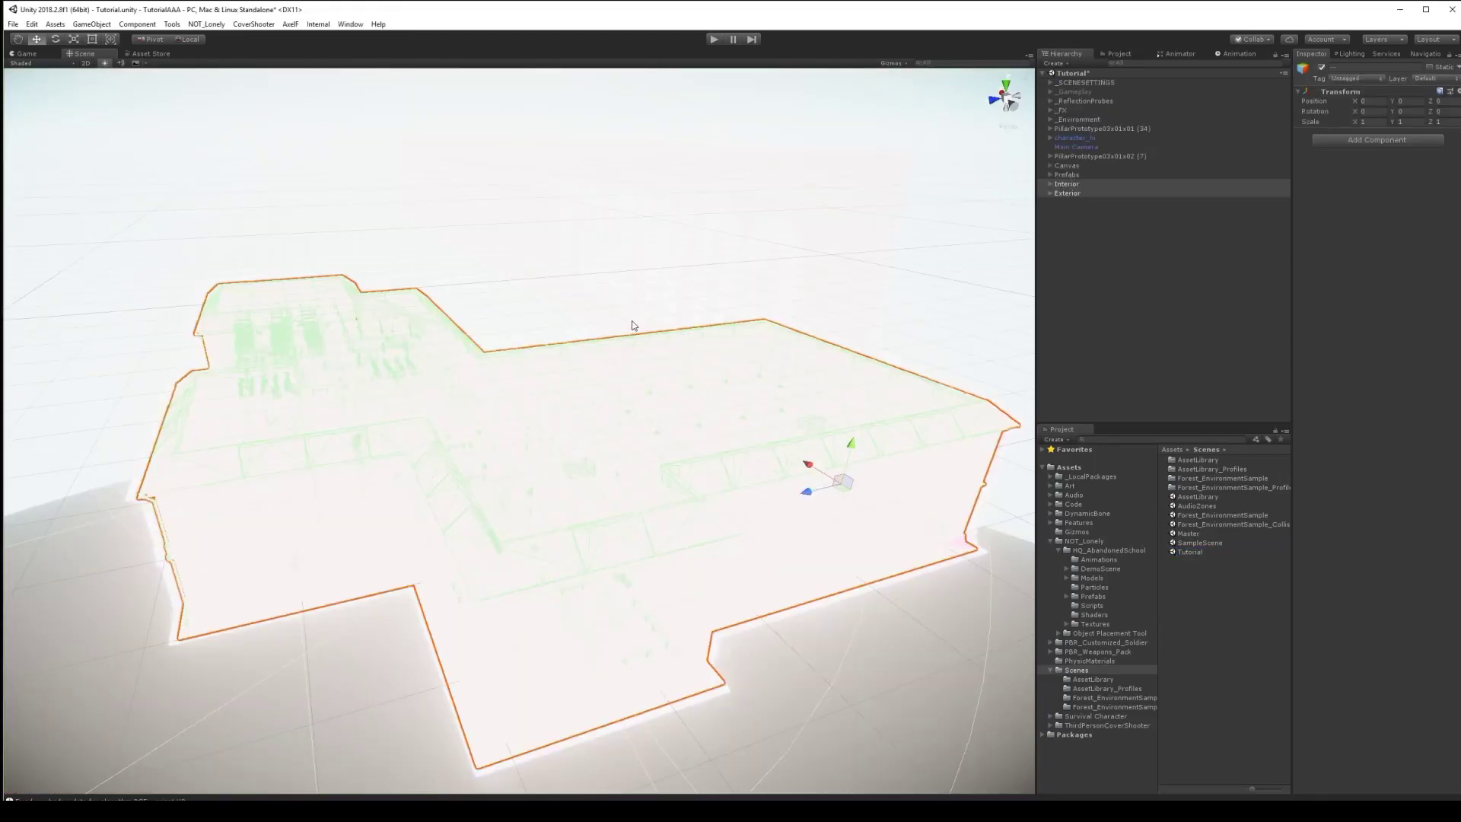
# Raise the pasted school building to about Y 105.1 and shift it sideways past the cliffs onto the open sand behind the forest
pyautogui.moveTo(632, 322); pyautogui.dragTo(612, 298, button='right')
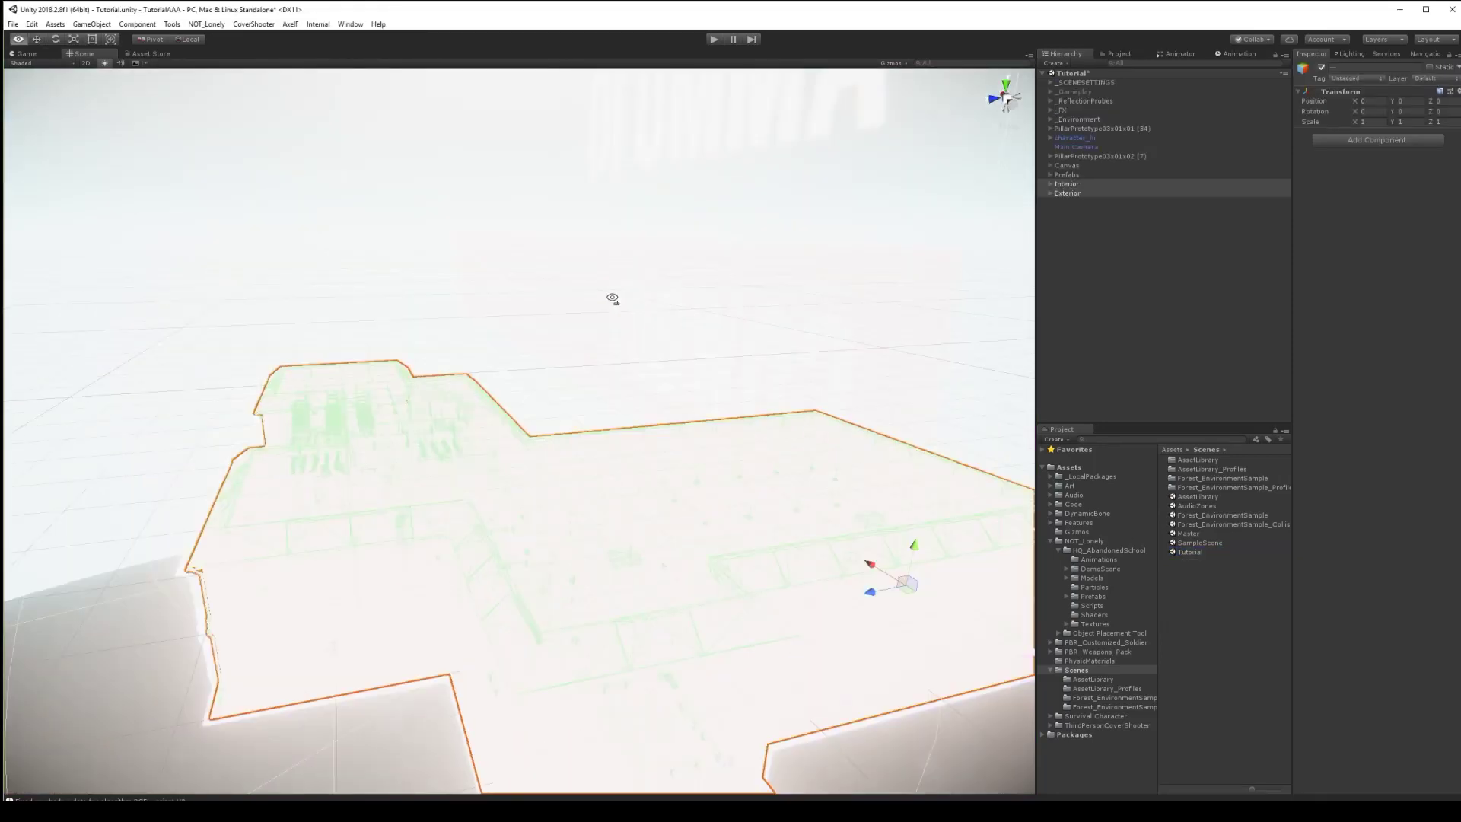
pyautogui.keyDown('alt'); pyautogui.moveTo(612, 299); pyautogui.dragTo(653, 338); pyautogui.keyUp('alt')
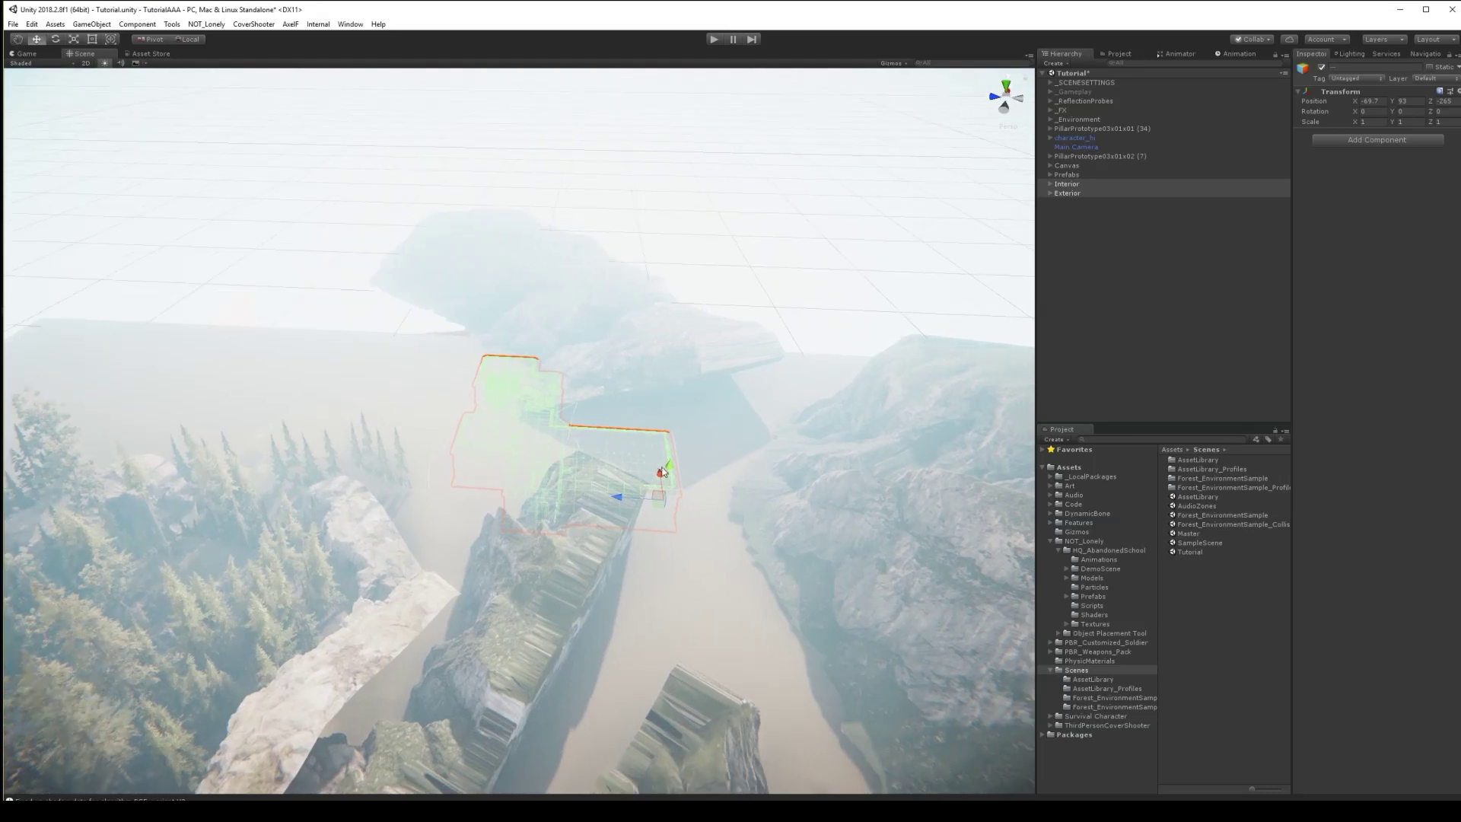
pyautogui.moveTo(669, 466); pyautogui.dragTo(673, 430)
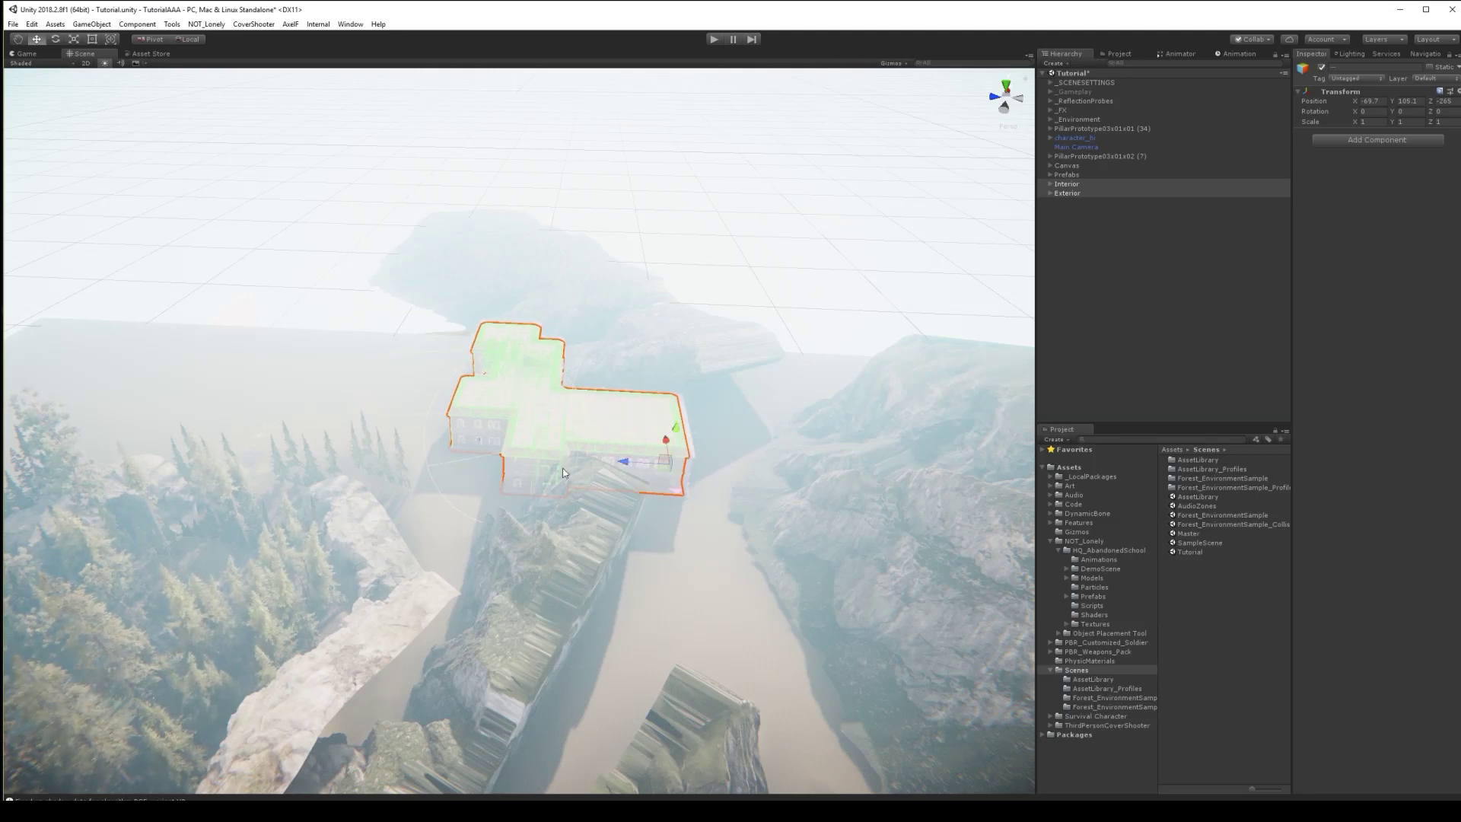
pyautogui.moveTo(564, 469); pyautogui.dragTo(536, 467)
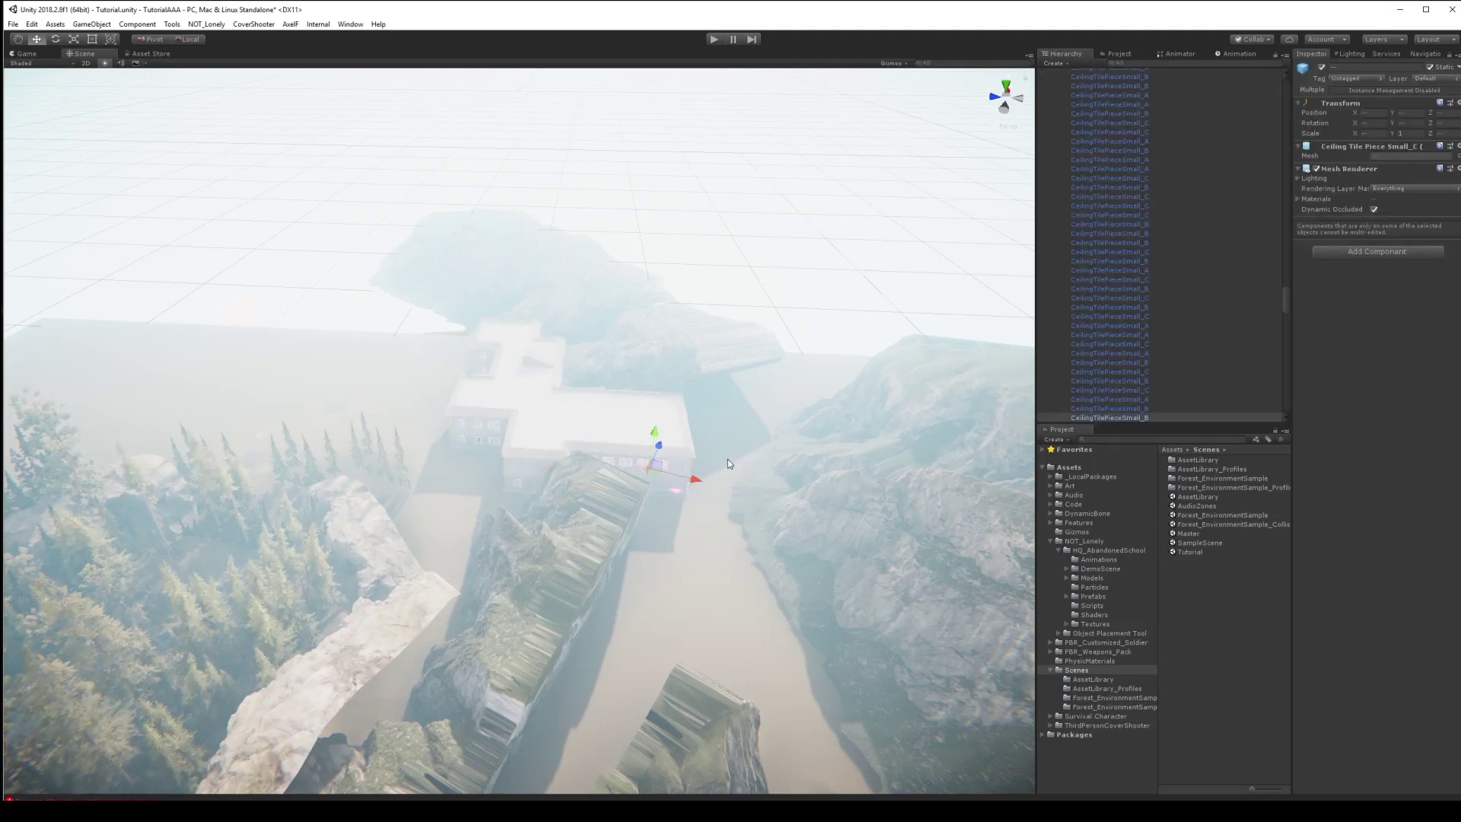
pyautogui.hotkey('ctrl', 'z')
pyautogui.moveTo(663, 471); pyautogui.dragTo(312, 426)
pyautogui.click(341, 292)
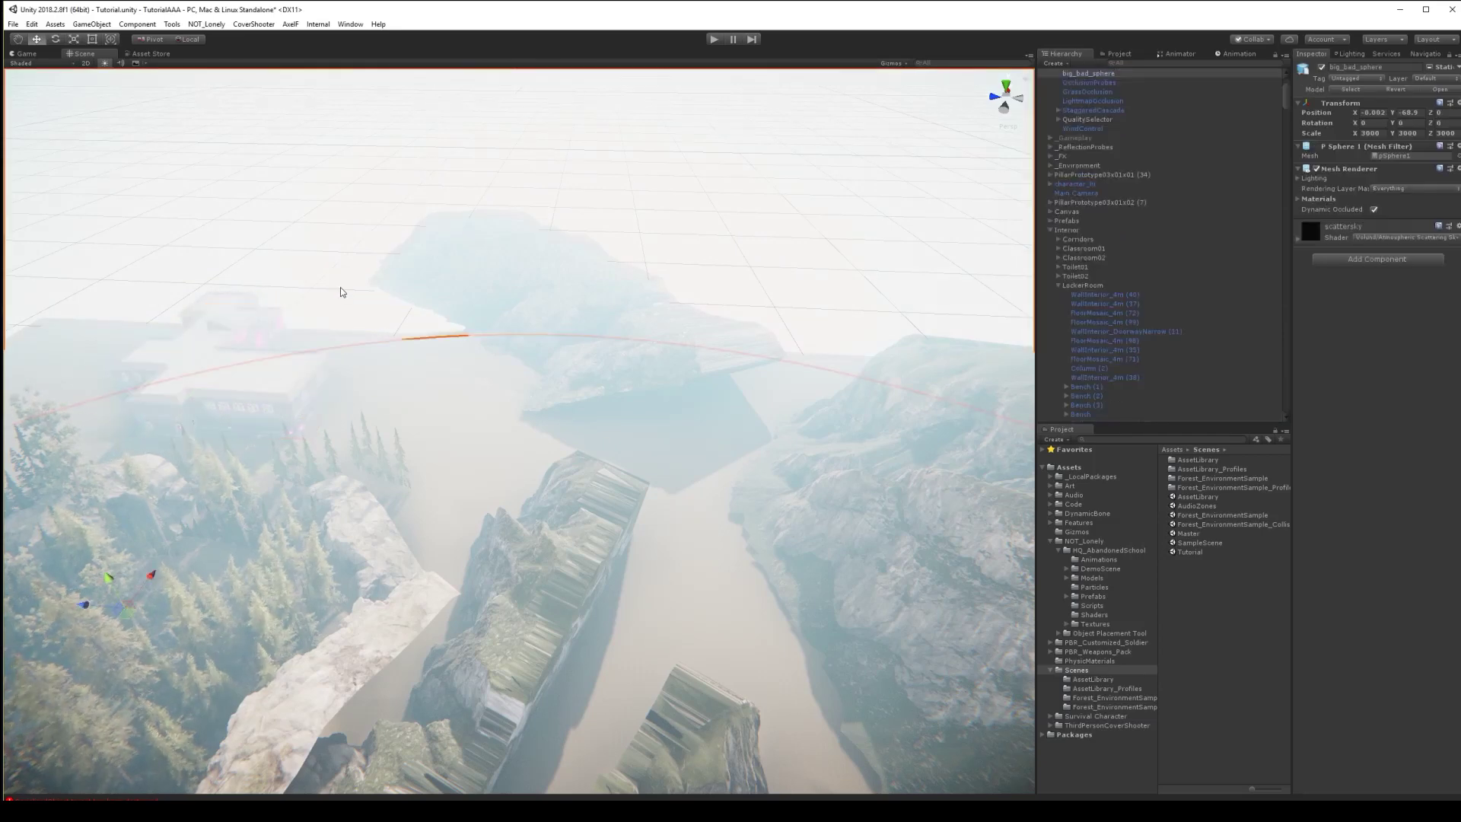
# Examine the magenta patches around the school entrance and its inside corner, selecting the nearby wall and gutter pieces to find their source
pyautogui.keyDown('alt'); pyautogui.moveTo(294, 284); pyautogui.dragTo(481, 224); pyautogui.keyUp('alt')
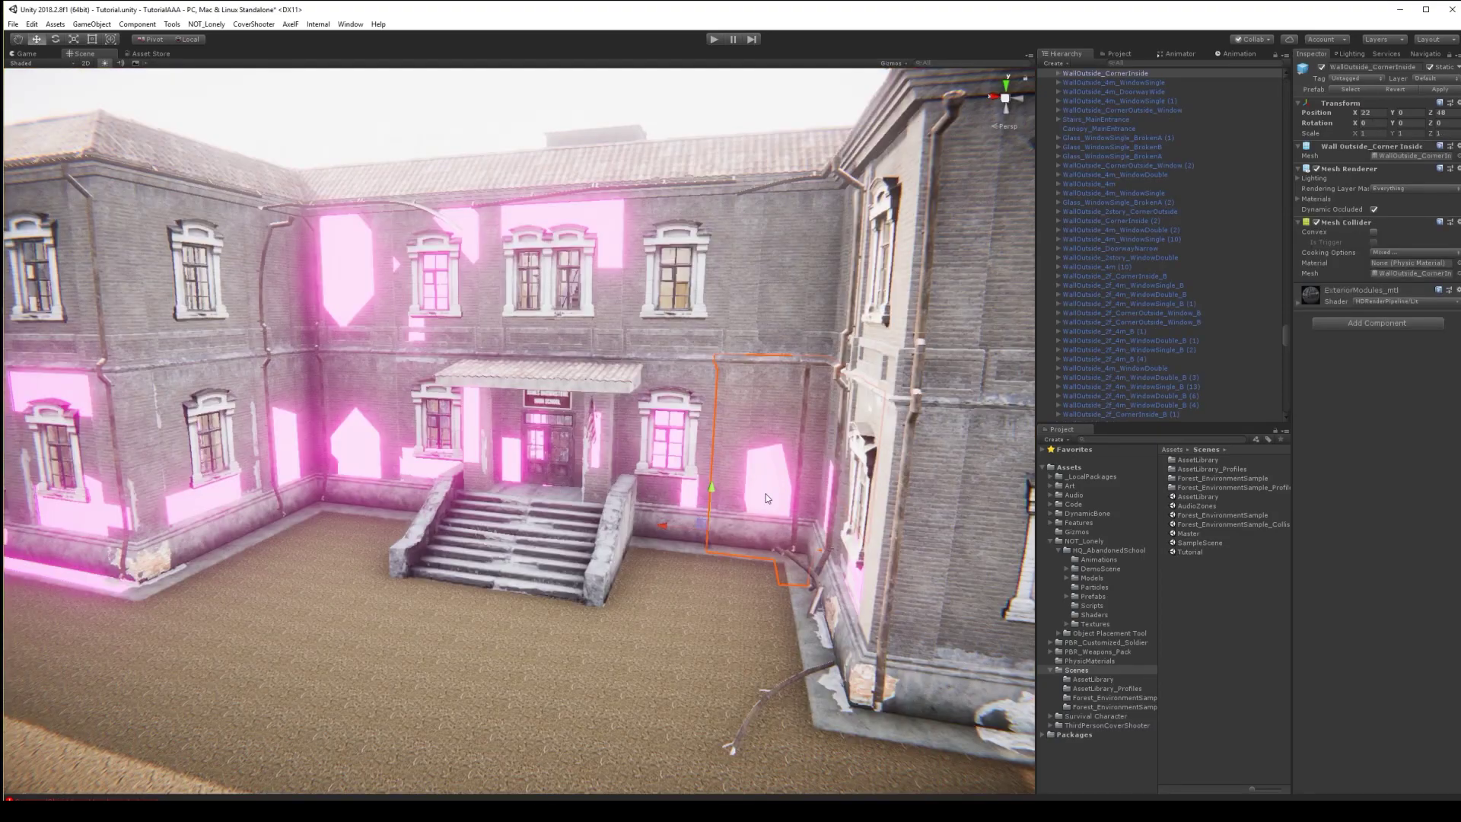
pyautogui.keyDown('alt'); pyautogui.moveTo(763, 498); pyautogui.dragTo(814, 496); pyautogui.keyUp('alt')
pyautogui.click(795, 484)
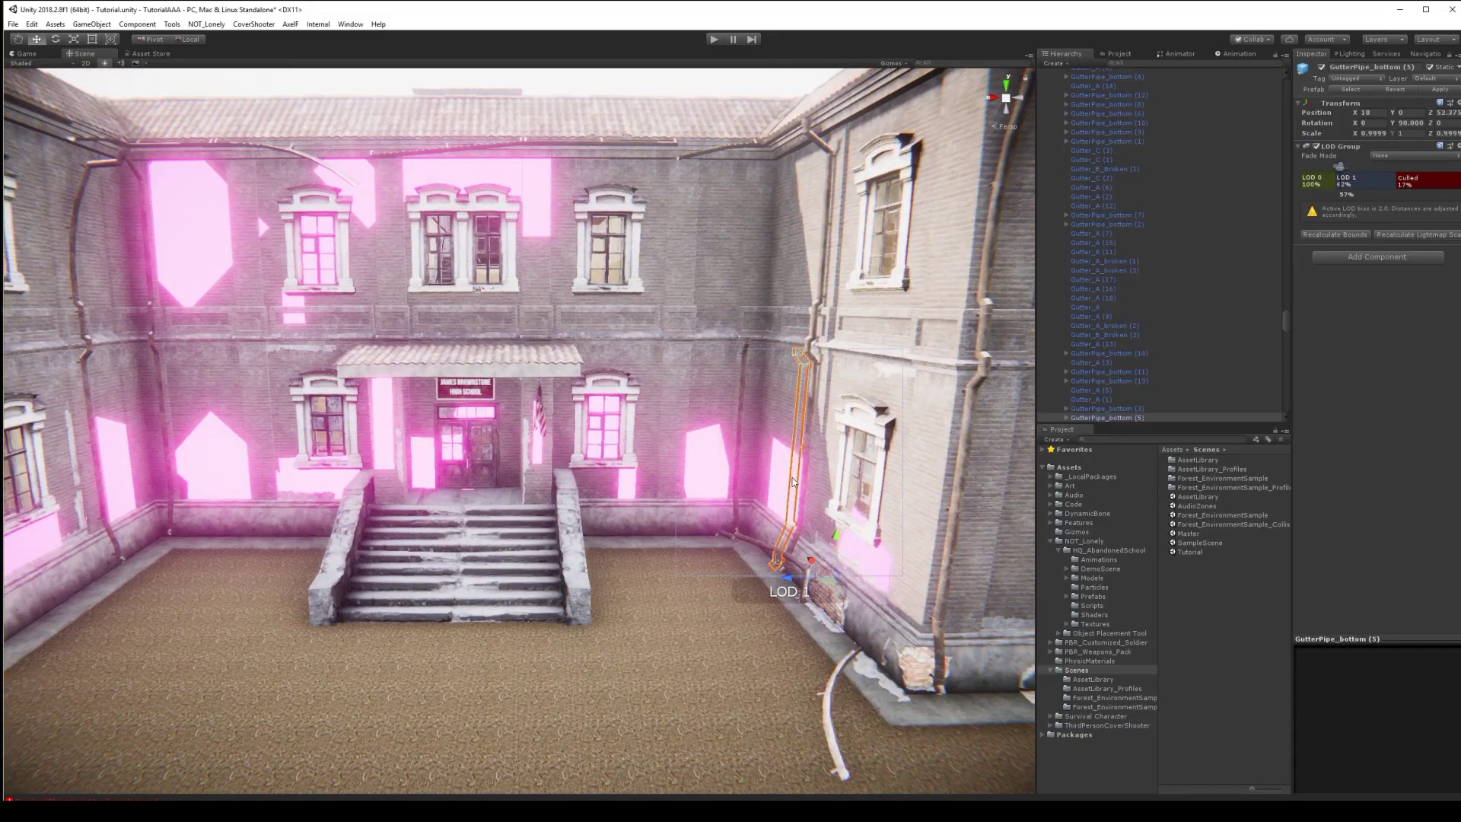
pyautogui.click(779, 480)
pyautogui.moveTo(756, 466); pyautogui.dragTo(912, 490, button='right')
pyautogui.press('w')
pyautogui.click(766, 563)
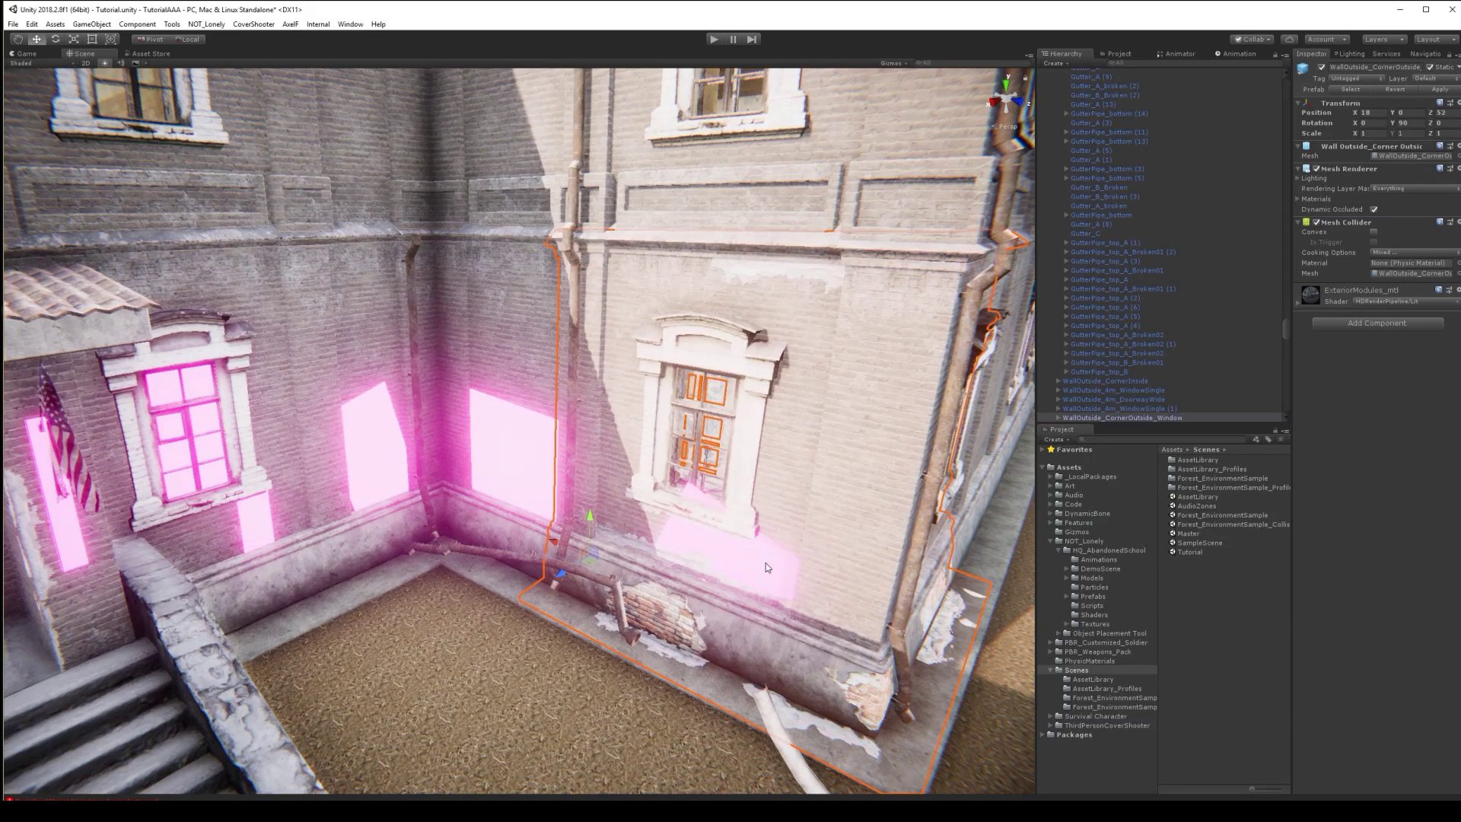
pyautogui.click(533, 439)
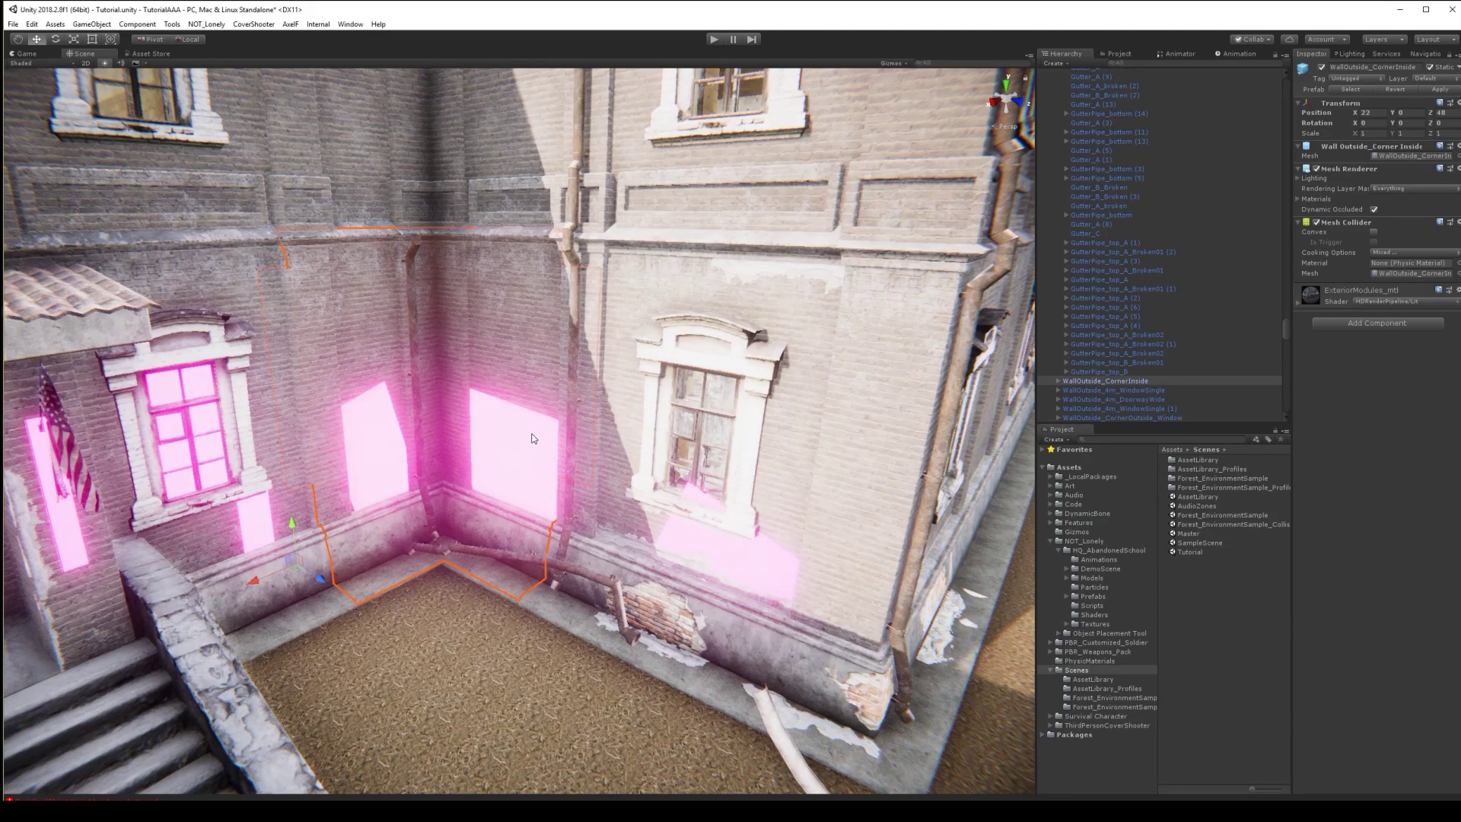
pyautogui.press('w')
pyautogui.moveTo(580, 420); pyautogui.dragTo(786, 407, button='right')
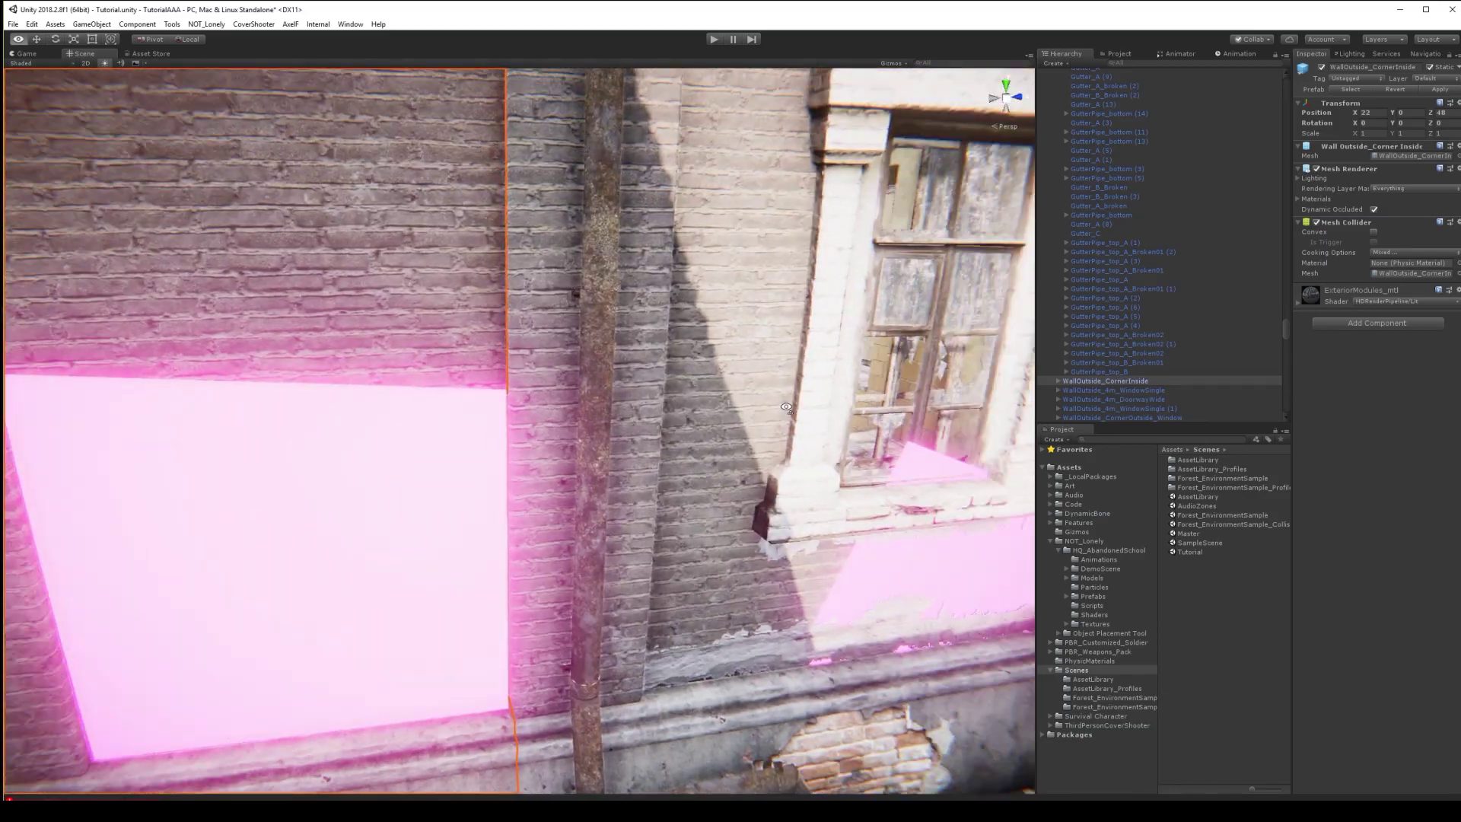
pyautogui.keyDown('alt'); pyautogui.moveTo(786, 408); pyautogui.dragTo(910, 408); pyautogui.keyUp('alt')
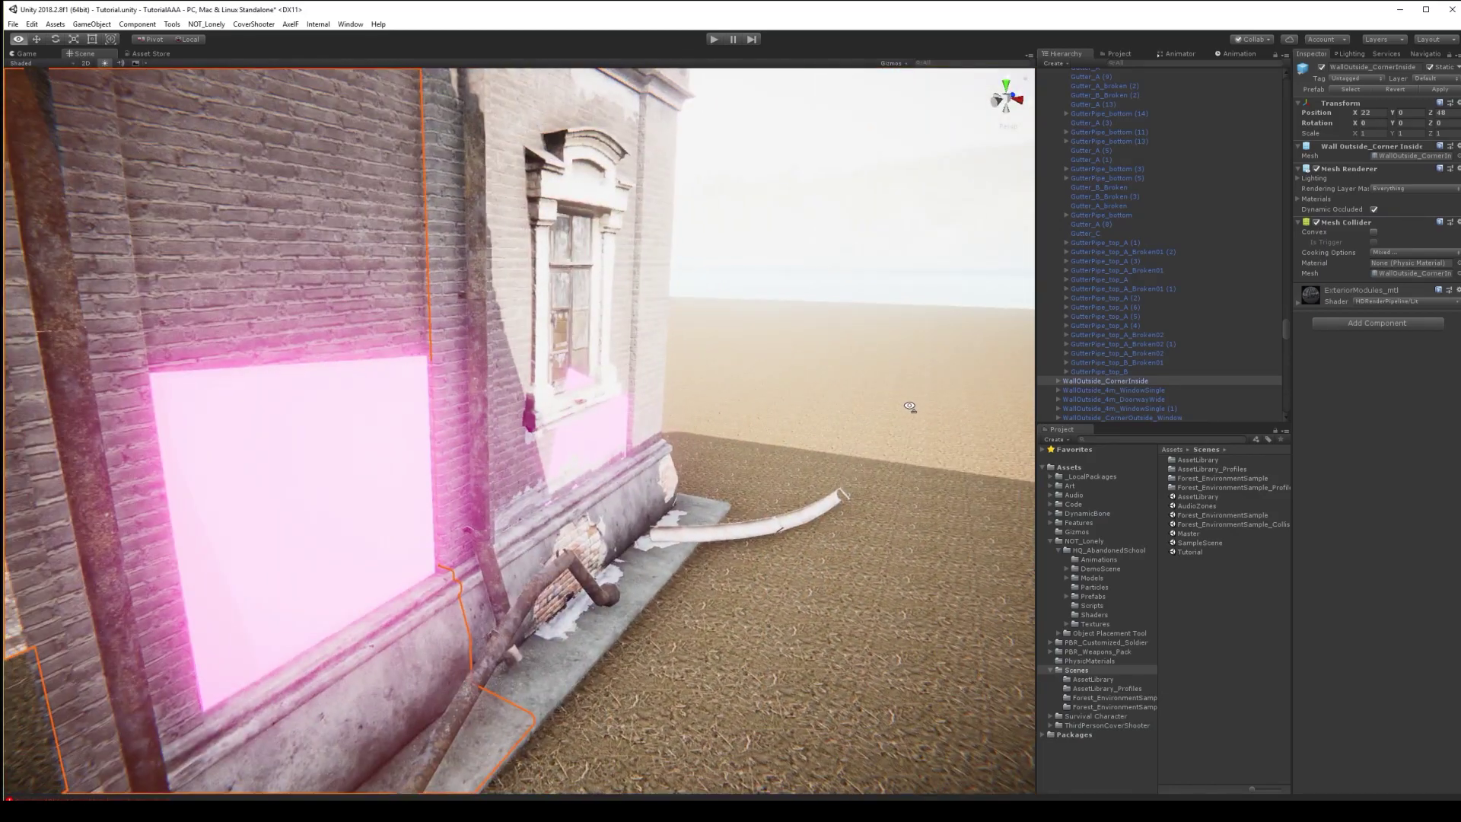
# Try moving the magenta dirt decal below the corner window away from the wall, and undo the move
pyautogui.click(581, 396)
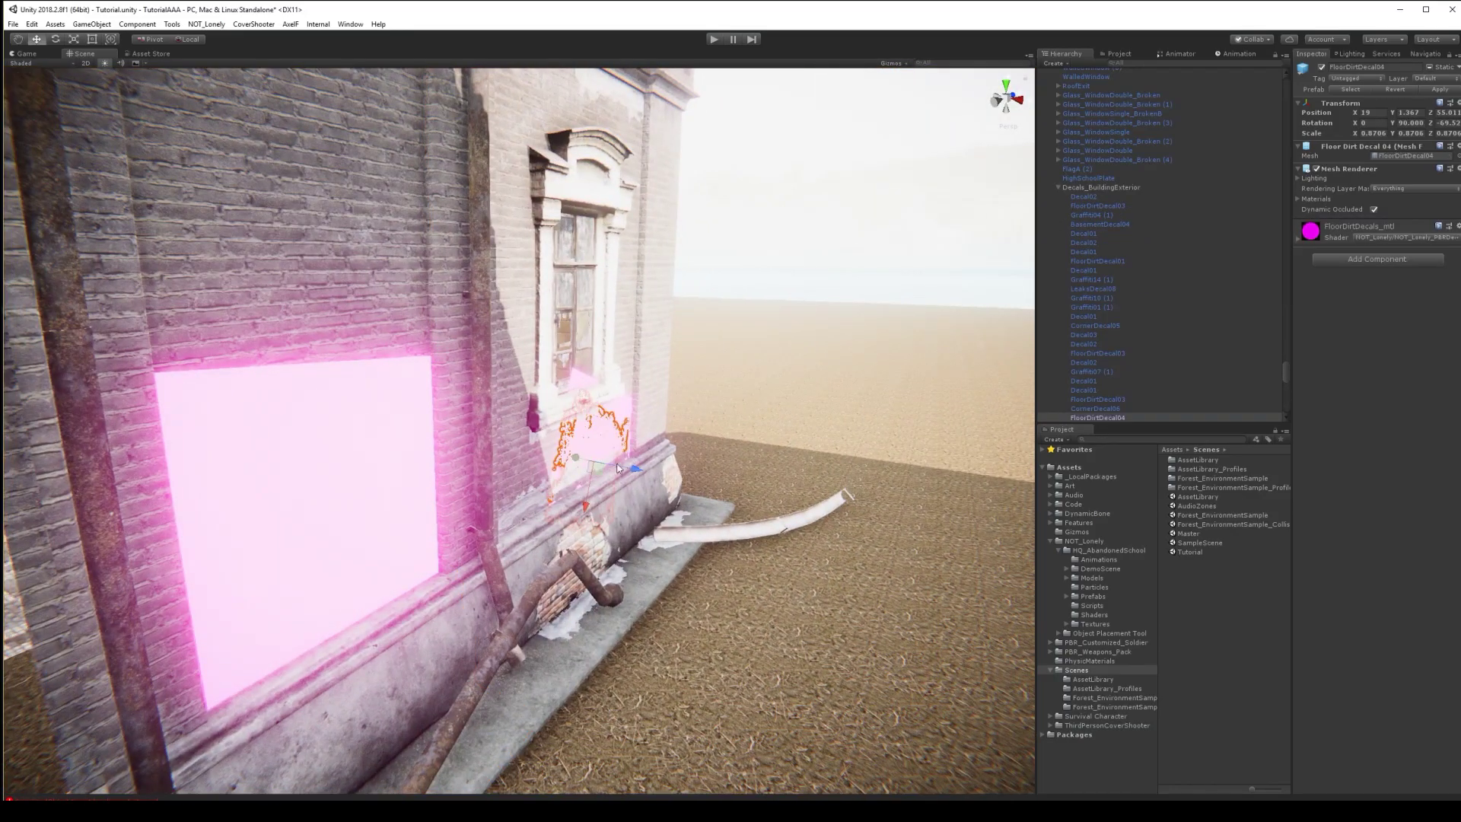
pyautogui.moveTo(631, 473); pyautogui.dragTo(701, 477)
pyautogui.hotkey('ctrl', 'z')
# Filter the scene objects by "decal", select all the matches and deactivate them
pyautogui.write('decal')
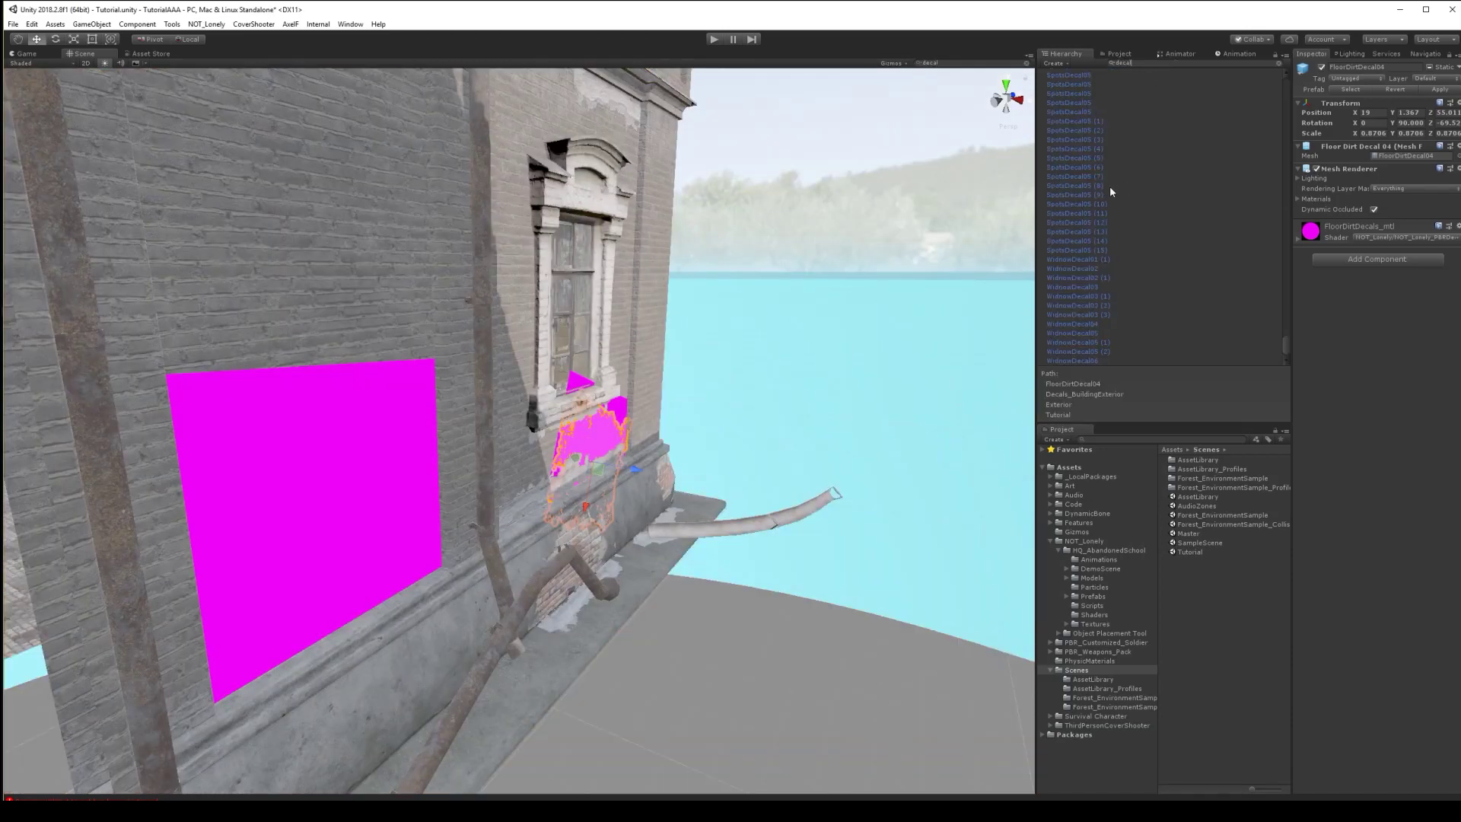
pyautogui.click(1096, 196)
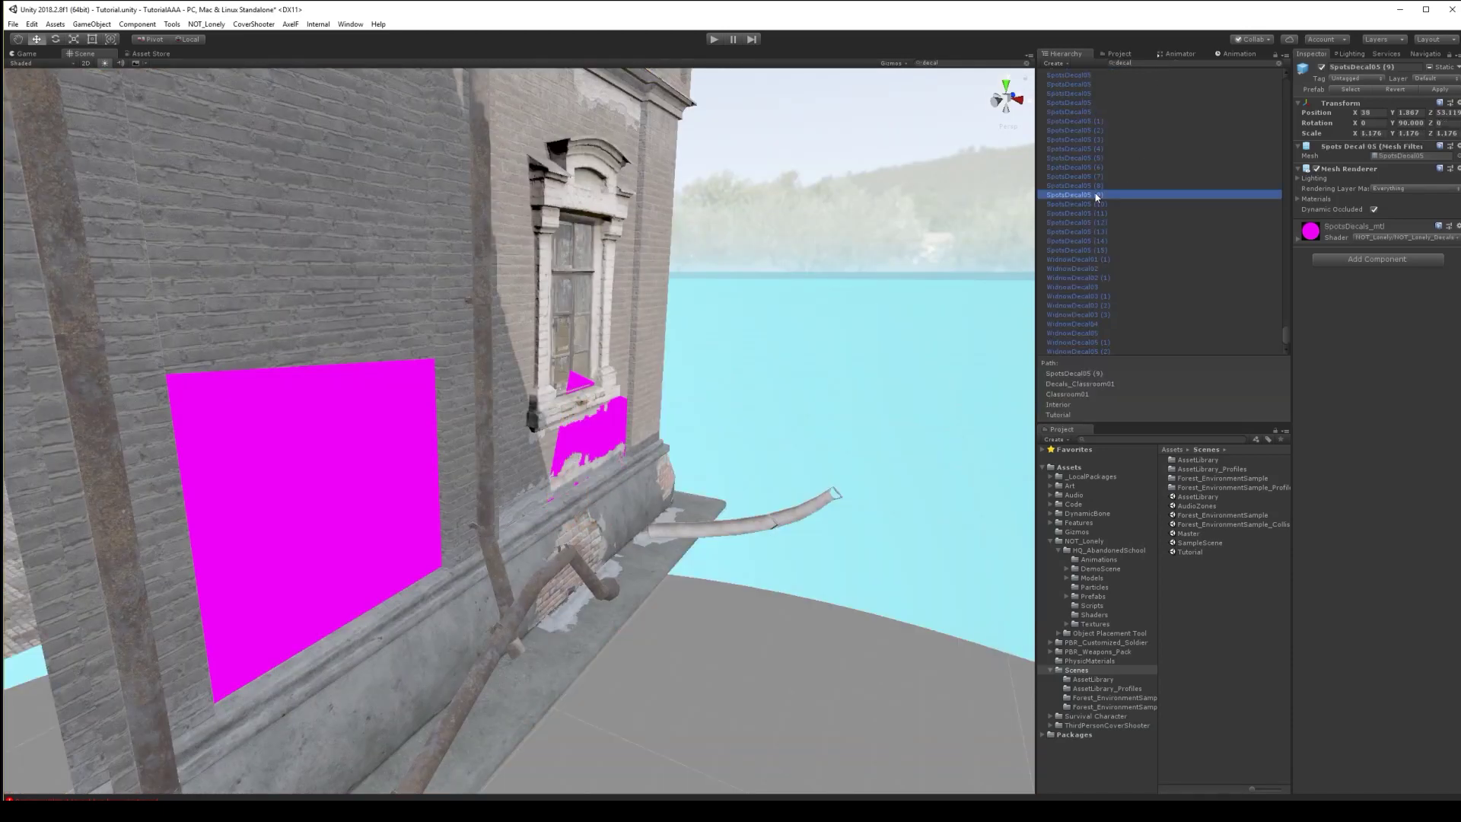
pyautogui.hotkey('ctrl', 'a')
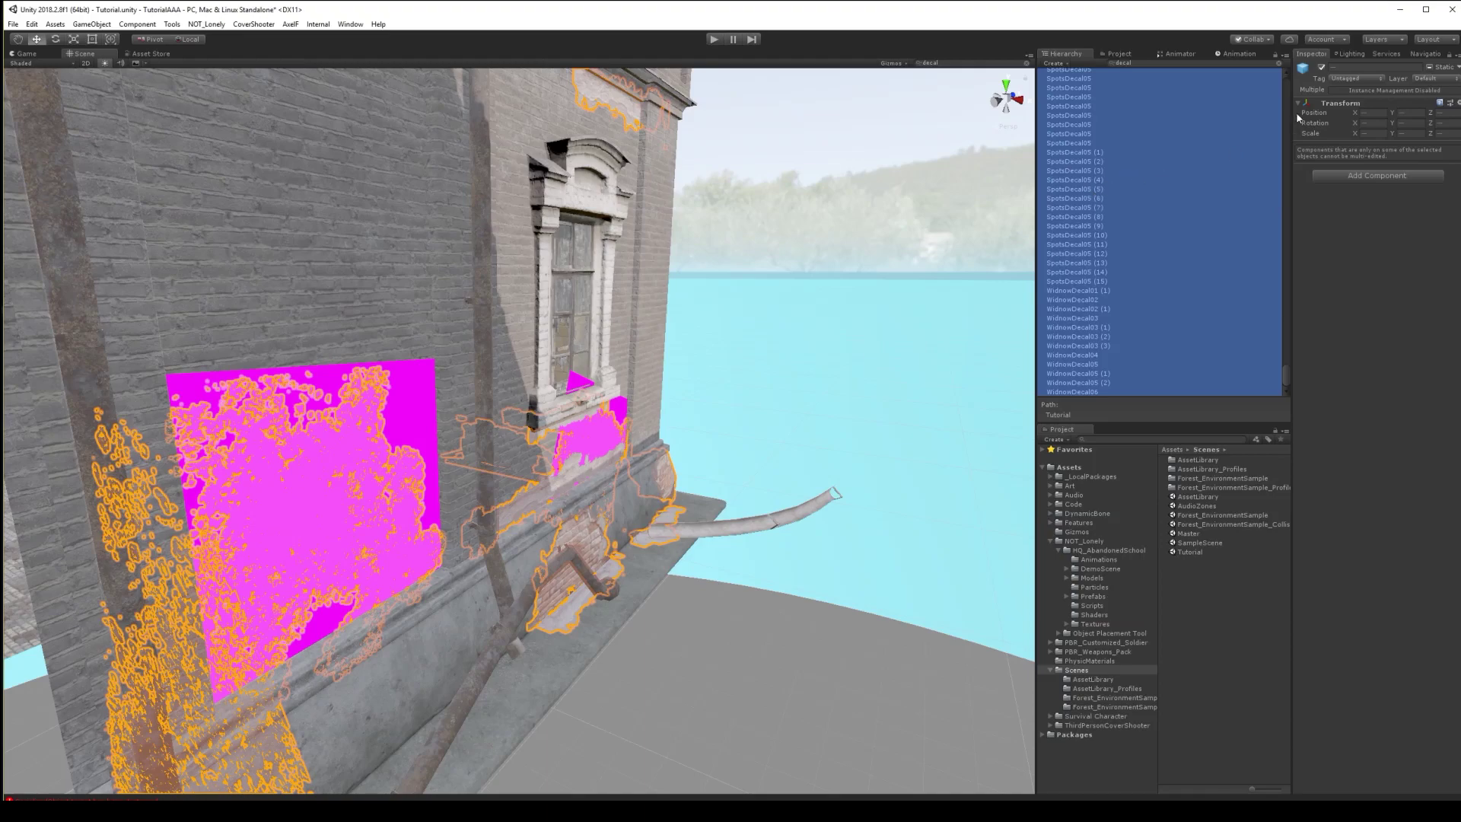
pyautogui.click(1321, 67)
# Go inside the school corridor and select one of the magenta closed lockers to inspect its material and shader
pyautogui.moveTo(913, 234); pyautogui.dragTo(386, 279, button='right')
pyautogui.moveTo(583, 395); pyautogui.dragTo(605, 441, button='right')
pyautogui.press('w')
pyautogui.click(605, 441)
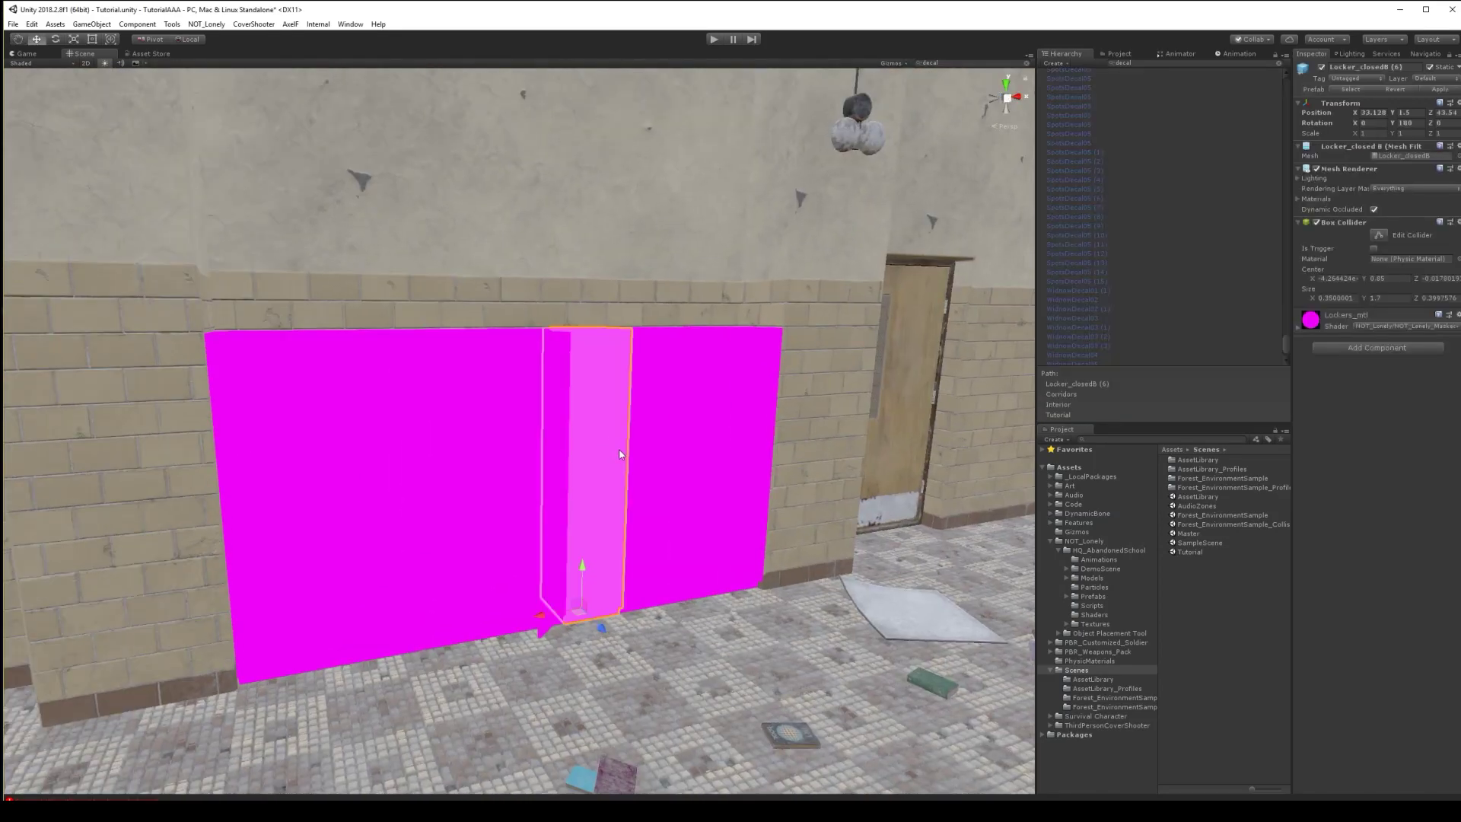
# Set the shader of the magenta corridor lockers' material to HDRenderPipeline/Lit
pyautogui.keyDown('alt'); pyautogui.moveTo(721, 467); pyautogui.dragTo(788, 484); pyautogui.keyUp('alt')
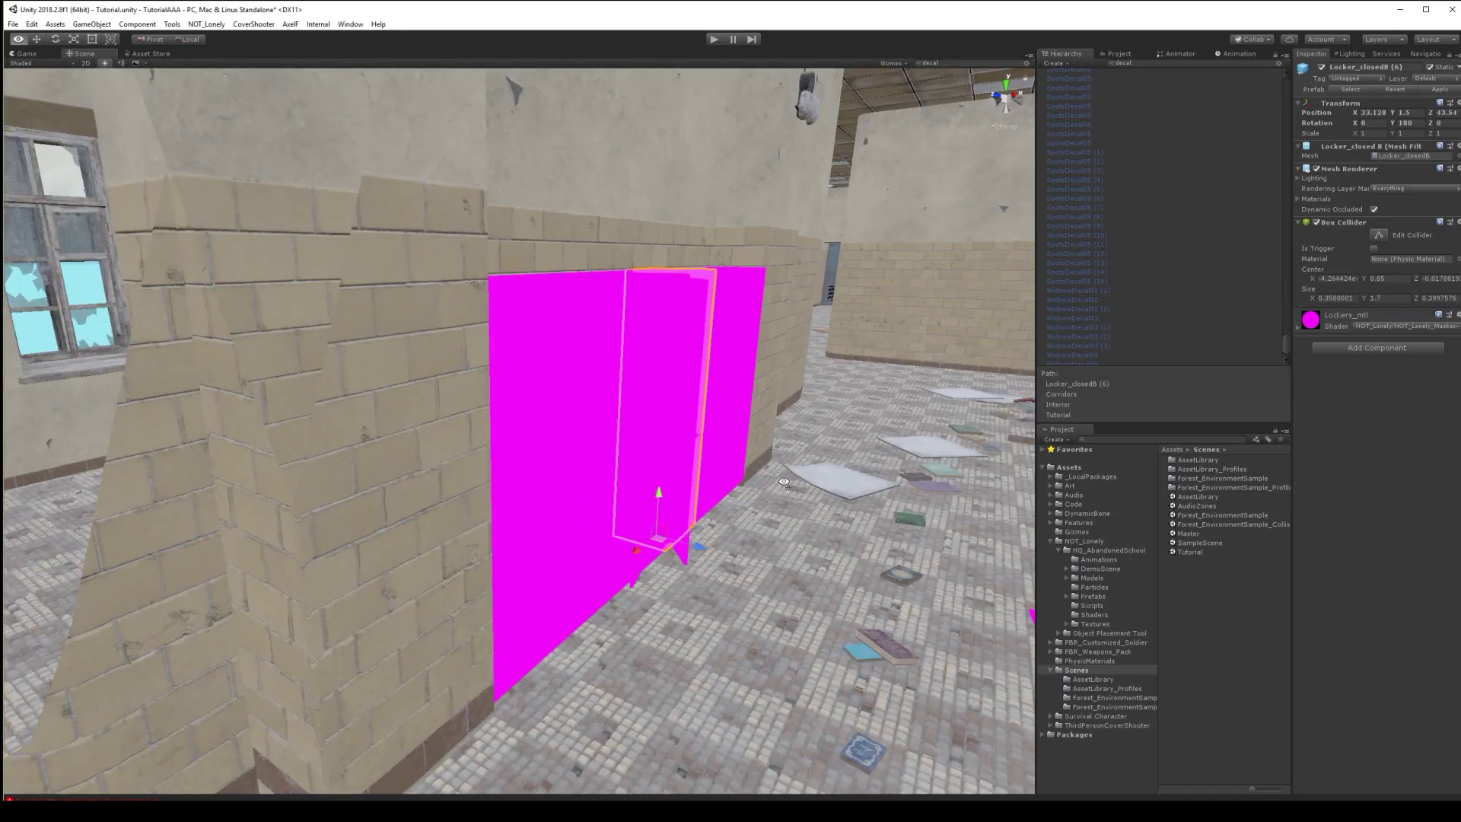
pyautogui.click(733, 326)
pyautogui.moveTo(837, 342); pyautogui.dragTo(641, 416, button='right')
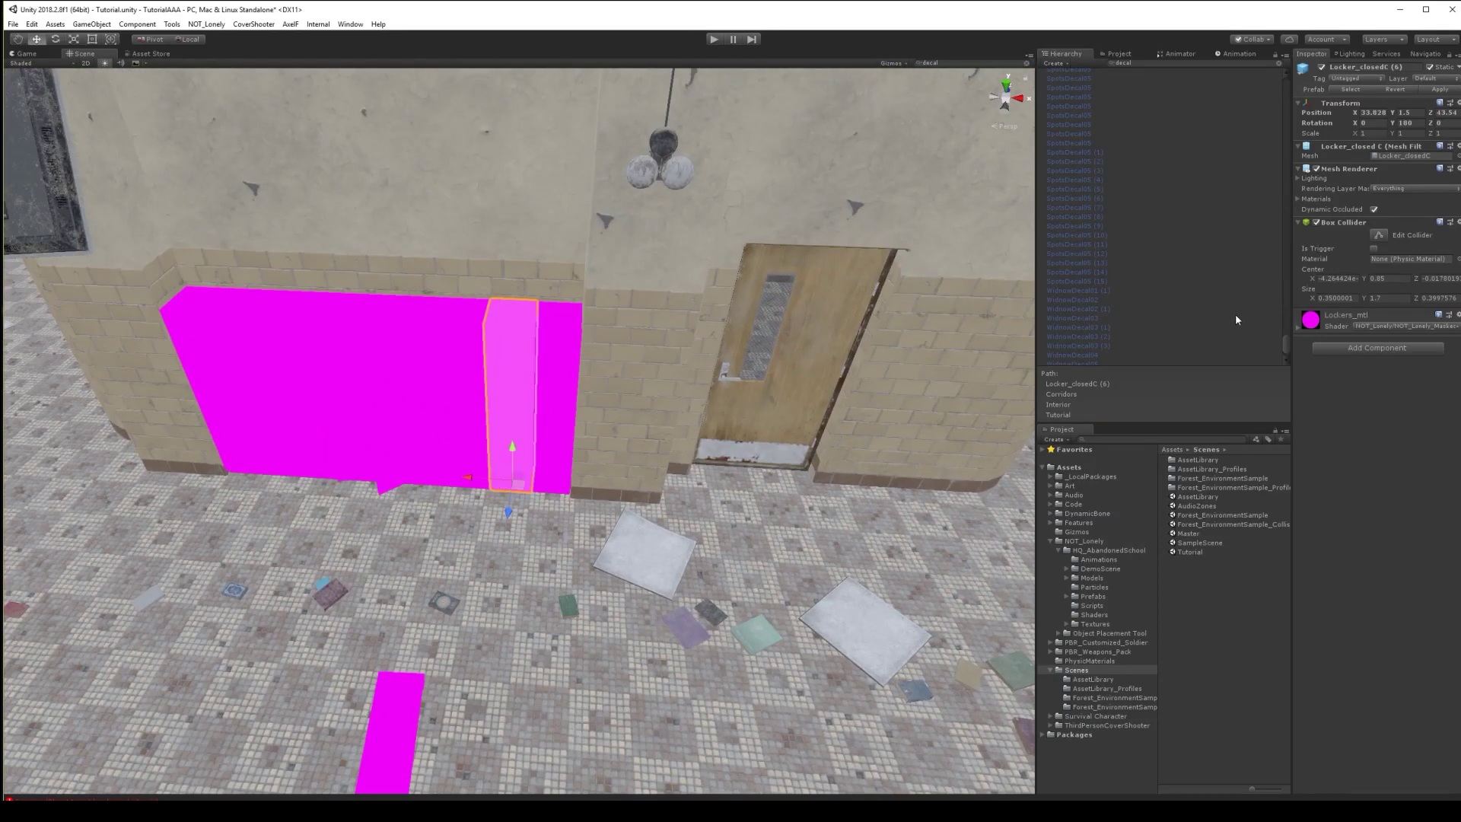
pyautogui.click(1376, 326)
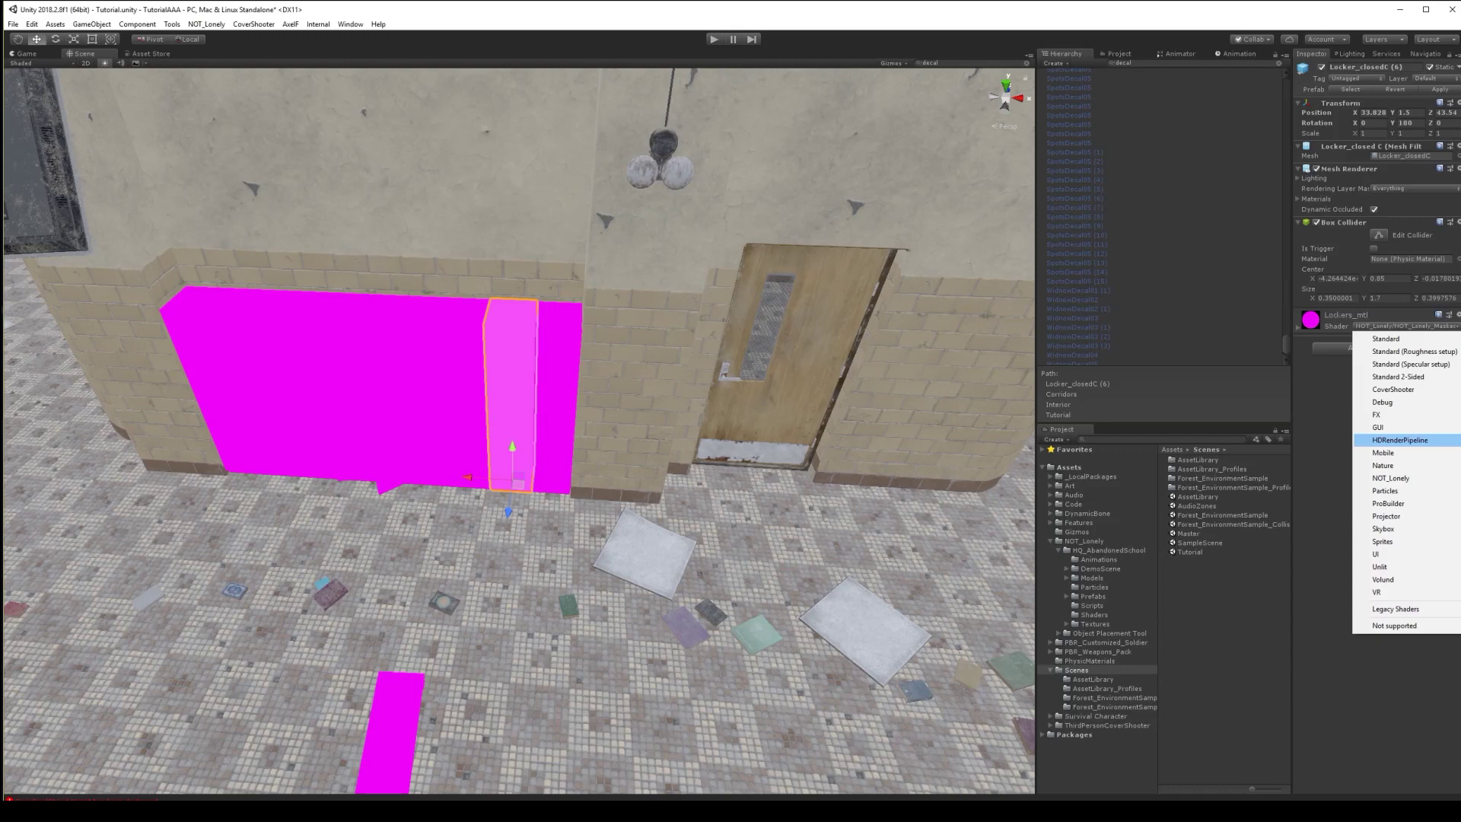
pyautogui.press('Escape')
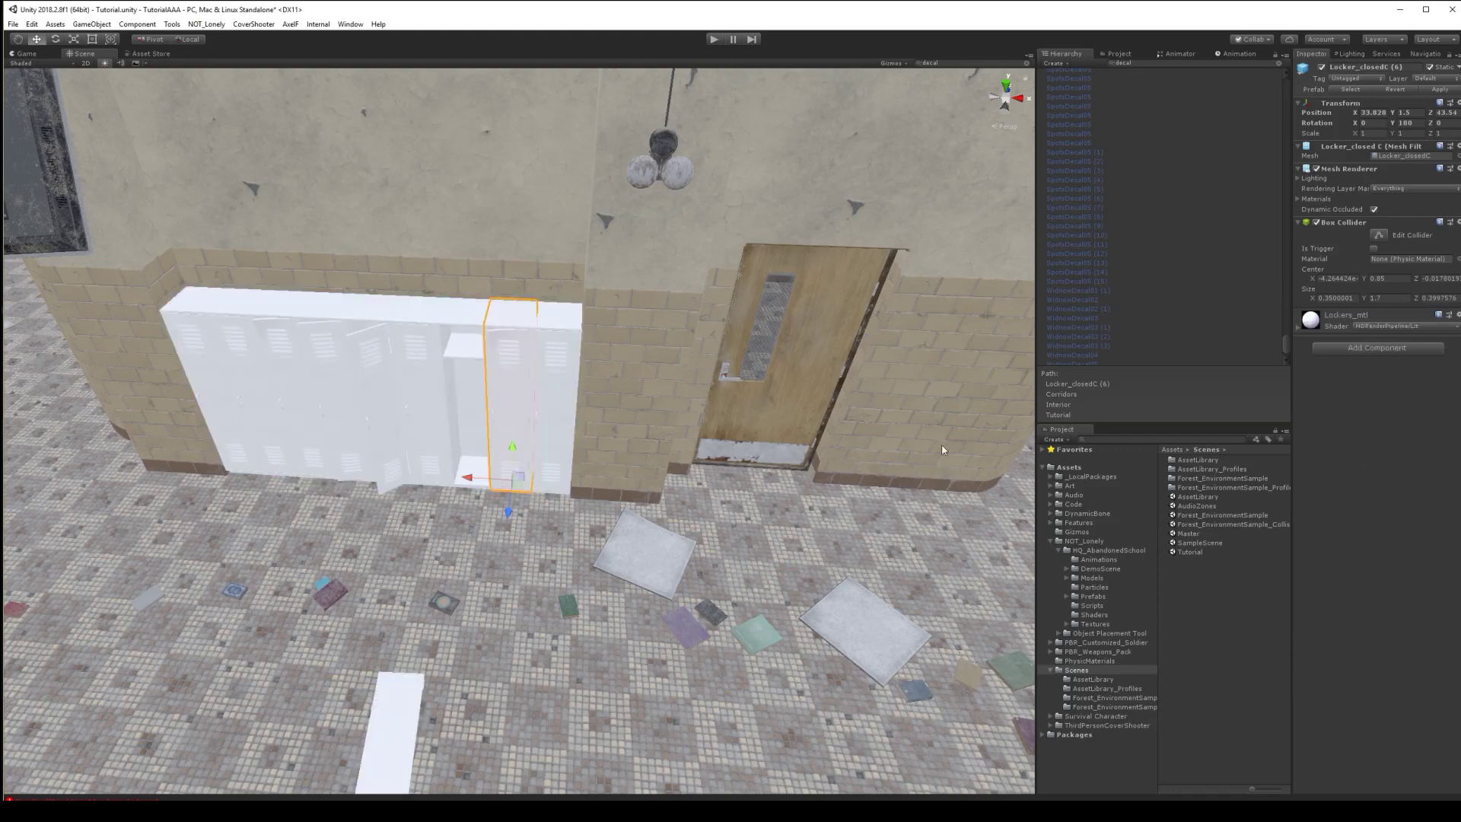
# Locate the locker textures through the material's normal map and assign Lockers_bc as its base color map
pyautogui.click(1299, 327)
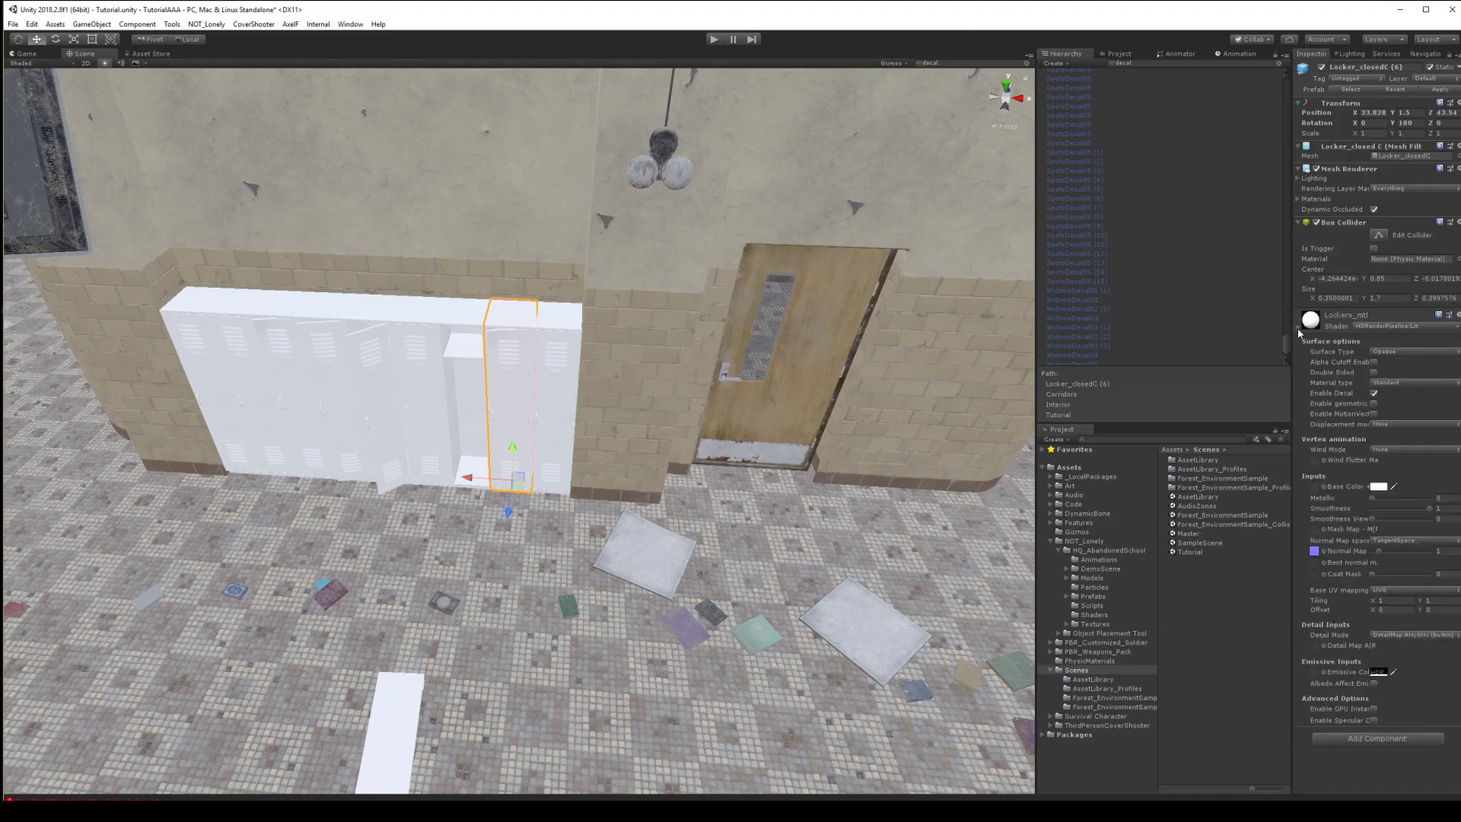
pyautogui.moveTo(600, 464); pyautogui.dragTo(562, 461, button='right')
pyautogui.moveTo(602, 459); pyautogui.dragTo(796, 403, button='right')
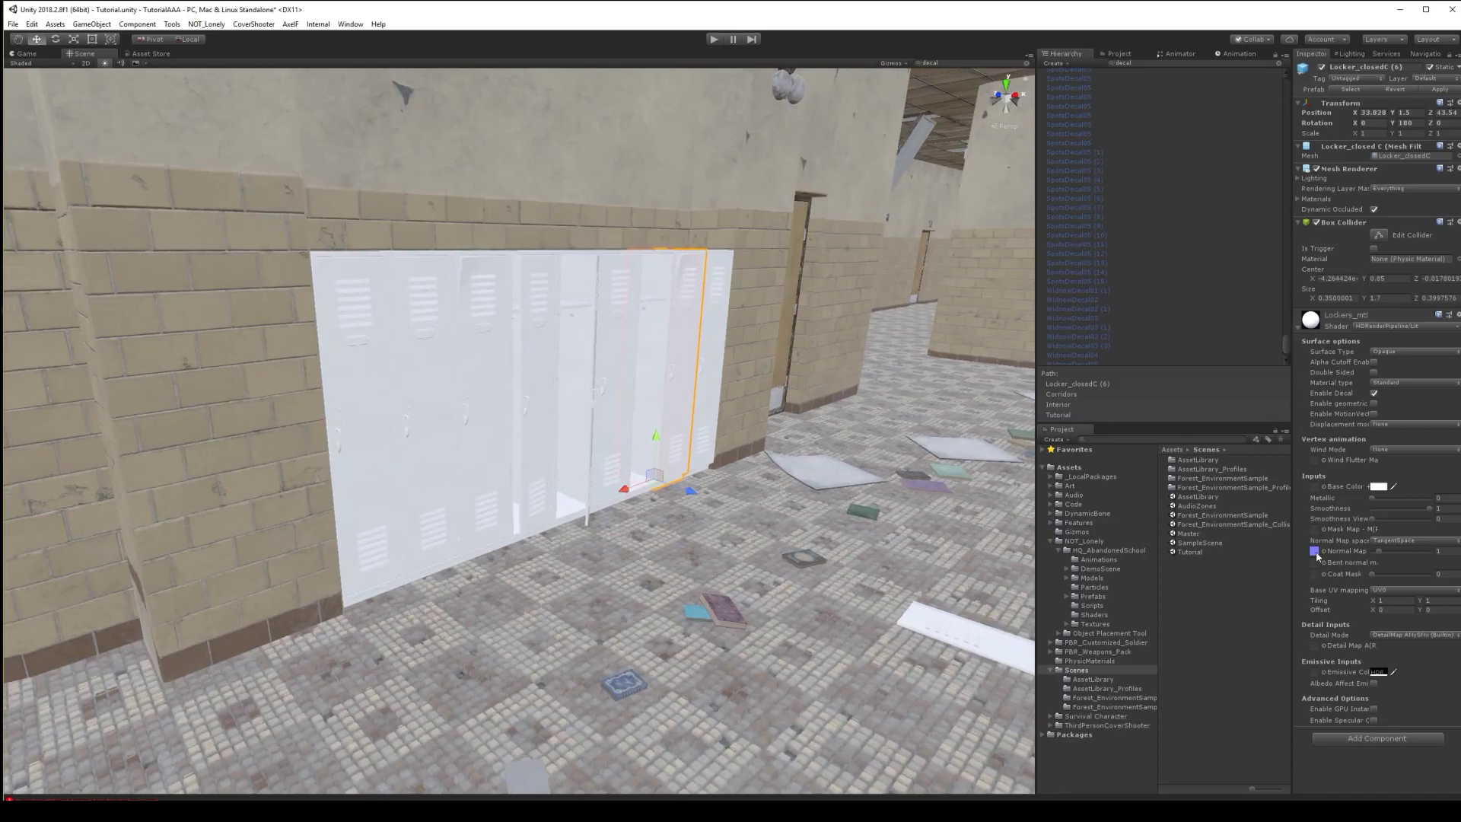
pyautogui.click(1316, 553)
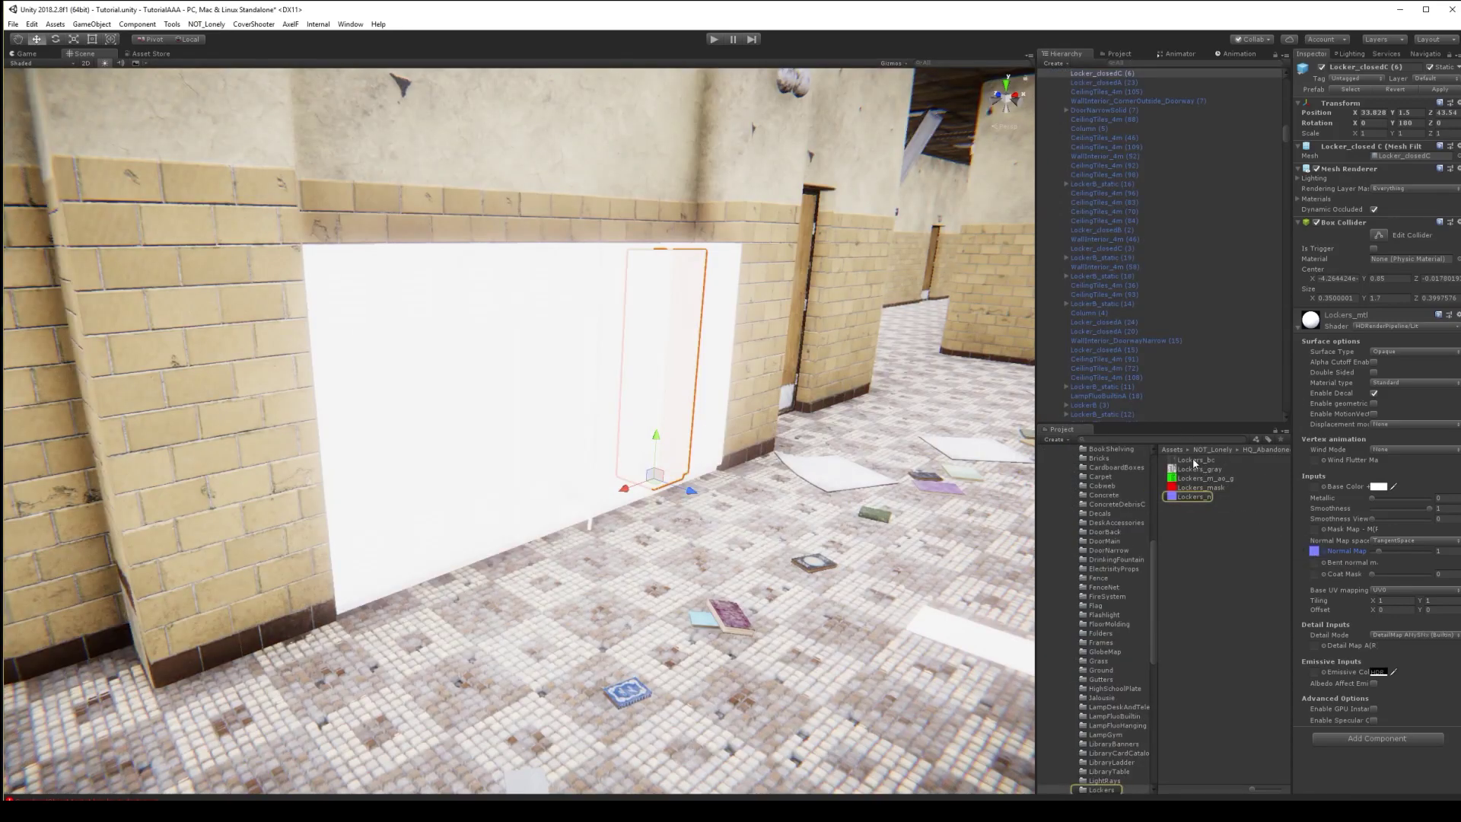
pyautogui.moveTo(1194, 460); pyautogui.dragTo(1317, 488)
# Select the magenta walled window on the school's brick exterior and expand its material's properties
pyautogui.moveTo(961, 514); pyautogui.dragTo(392, 460, button='right')
pyautogui.click(385, 449)
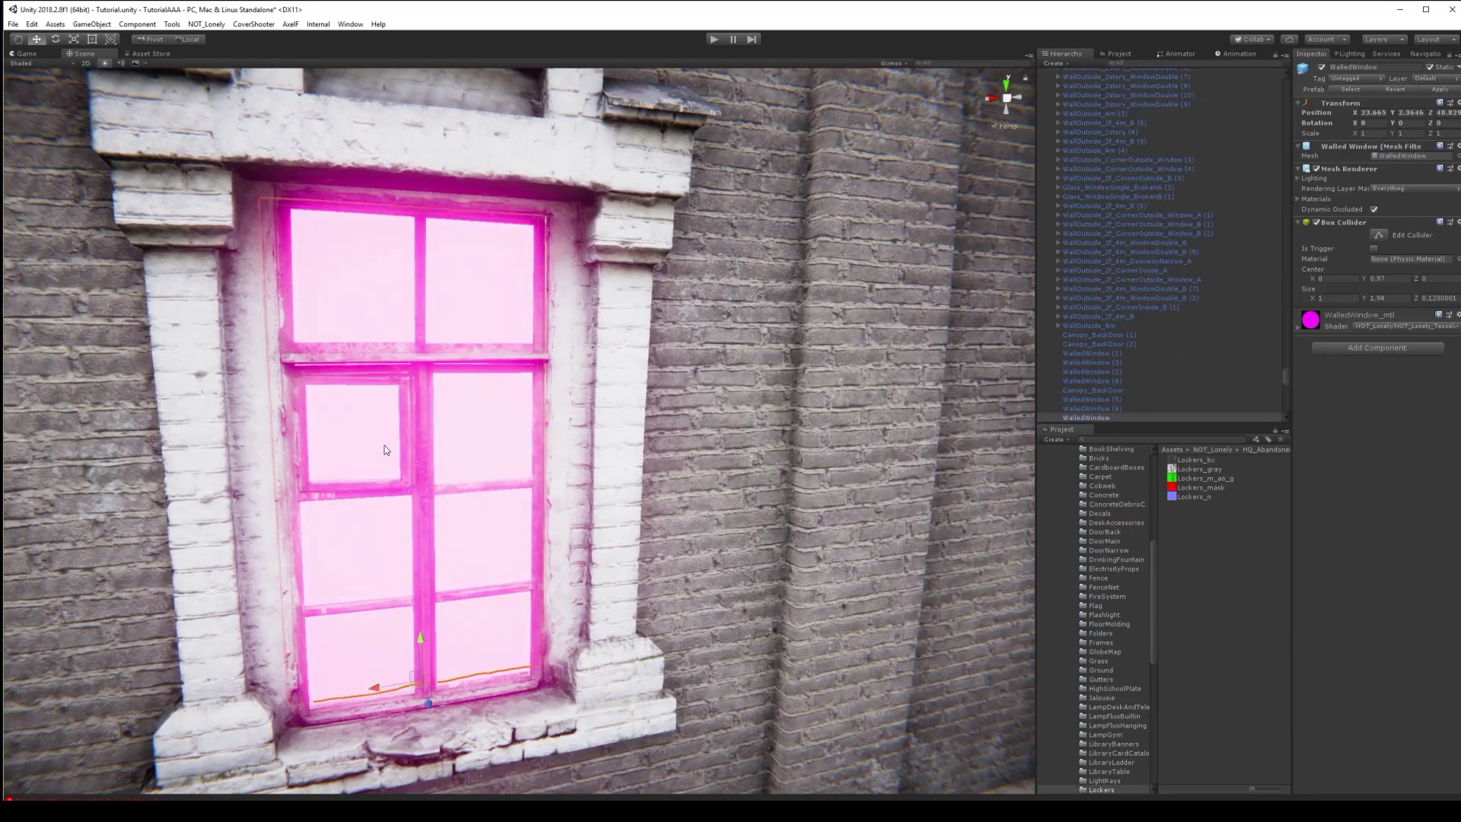
pyautogui.click(1299, 328)
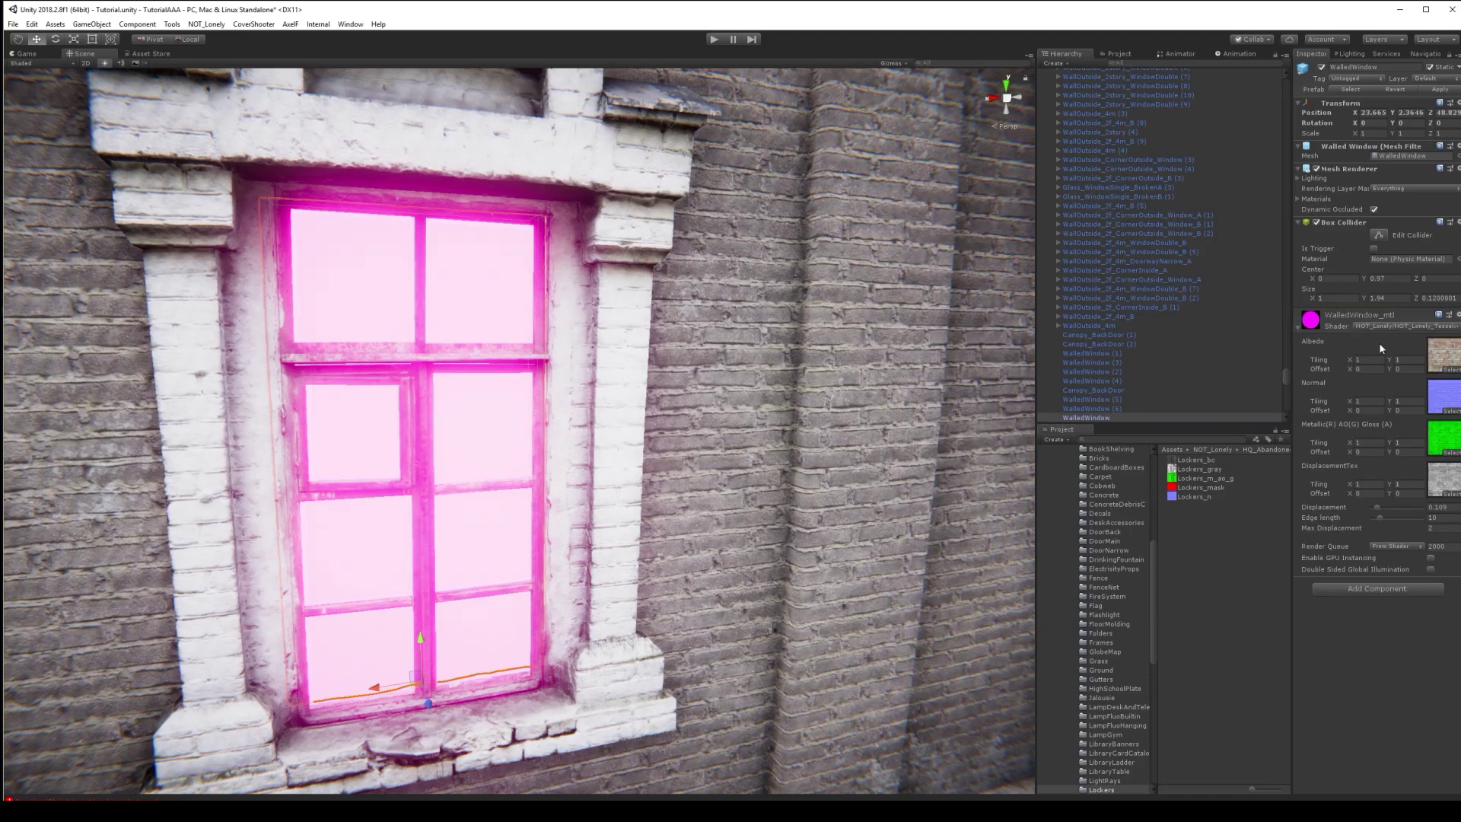
# Try switching the walled window material's shader to HDRenderPipeline/Lit, and undo the change
pyautogui.click(1375, 327)
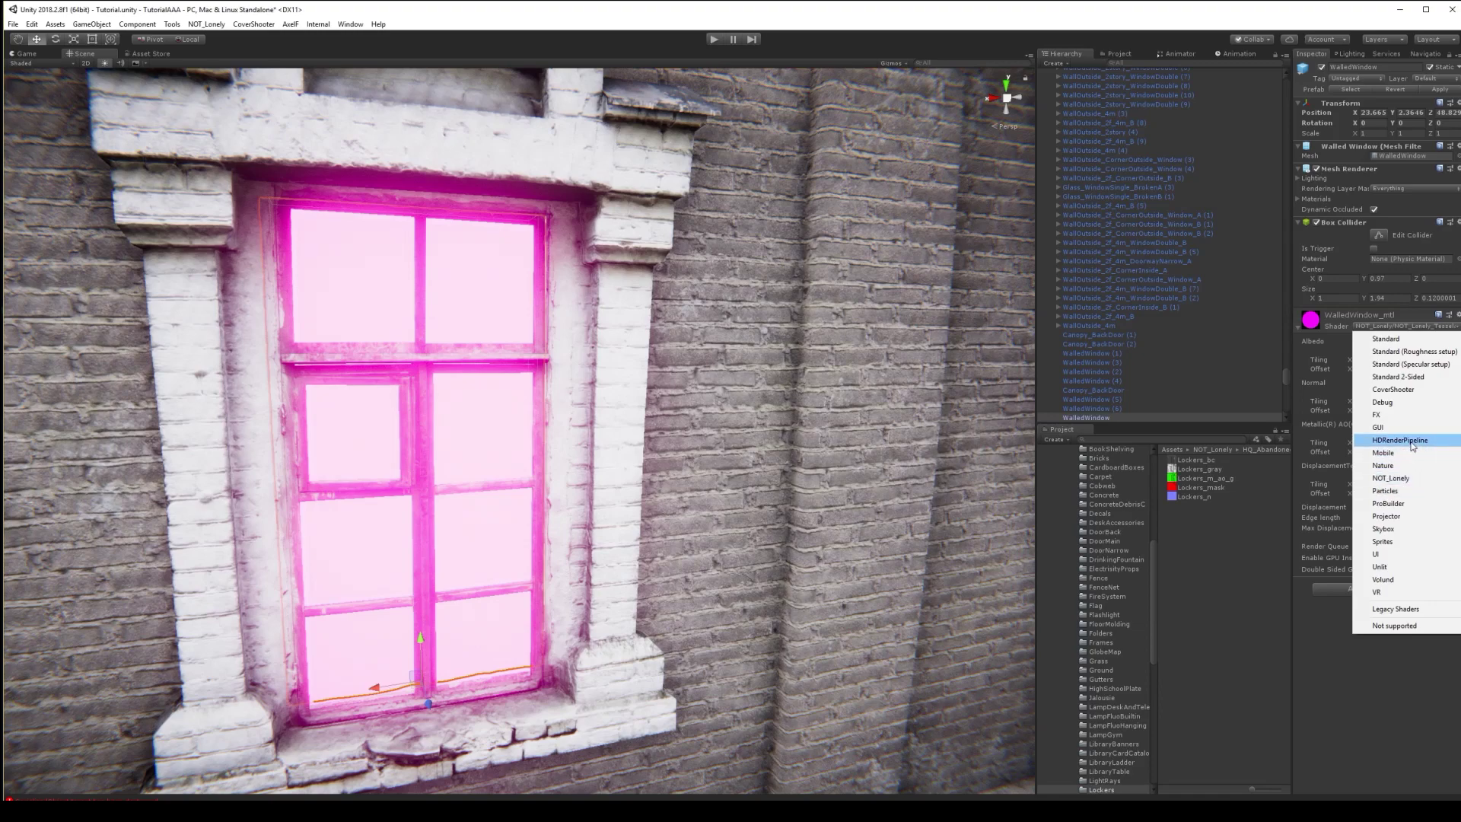
pyautogui.press('Escape')
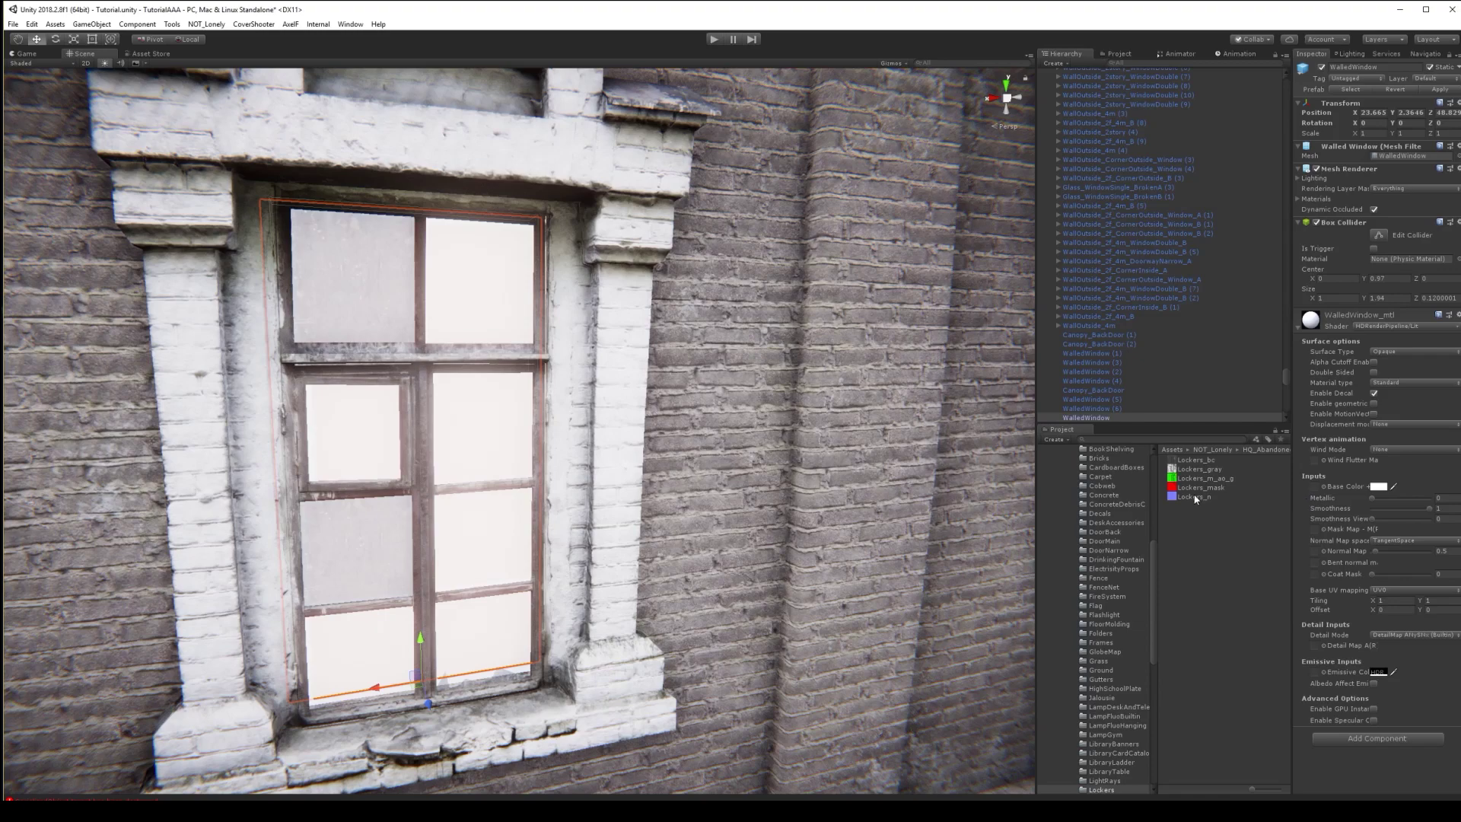
pyautogui.hotkey('ctrl', 'z')
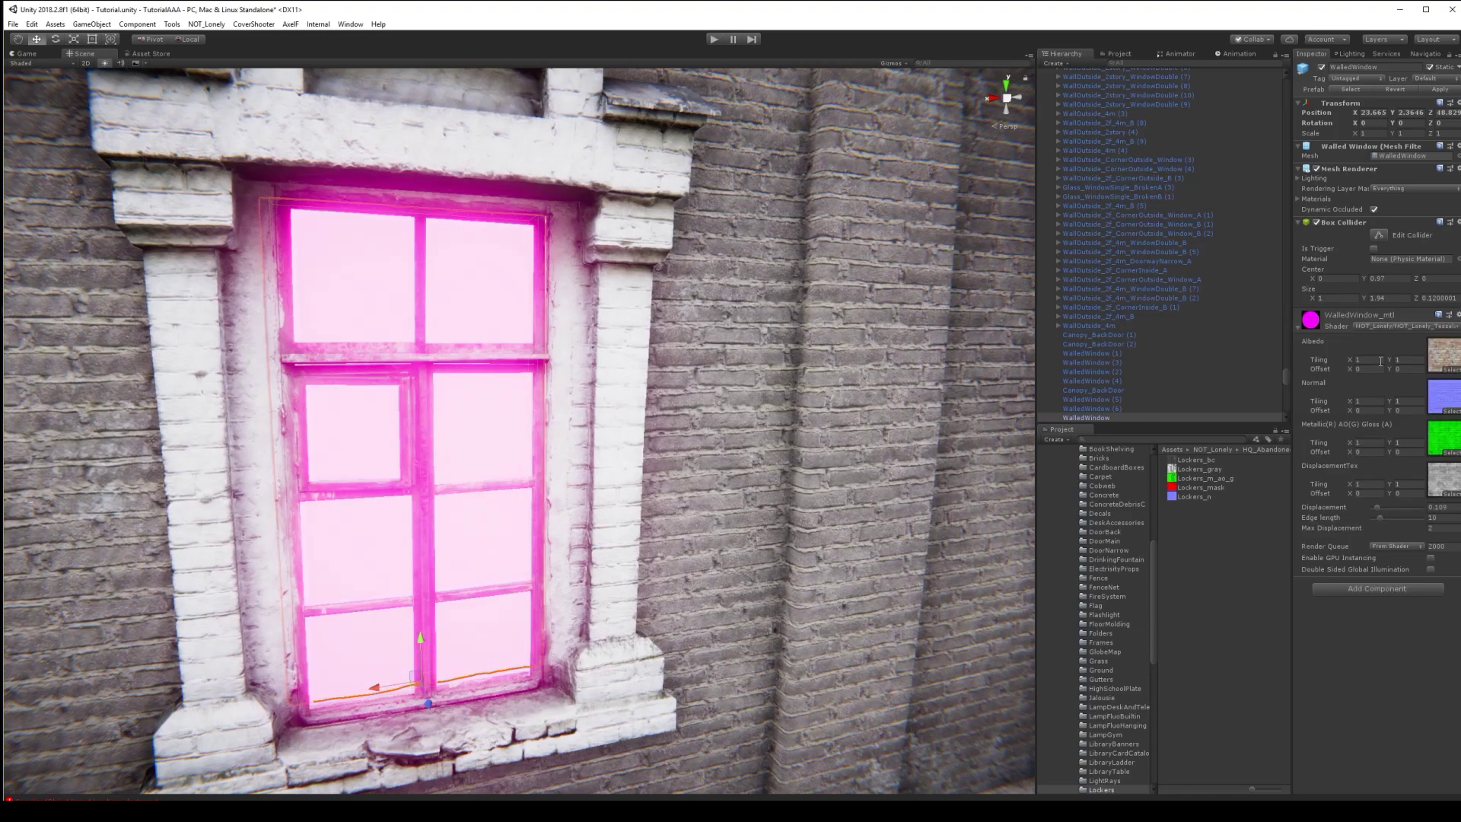
# Locate the walled window's textures, set its material's shader to HDRenderPipeline/Lit, and assign the WalledWindow normal and base color maps
pyautogui.click(1440, 403)
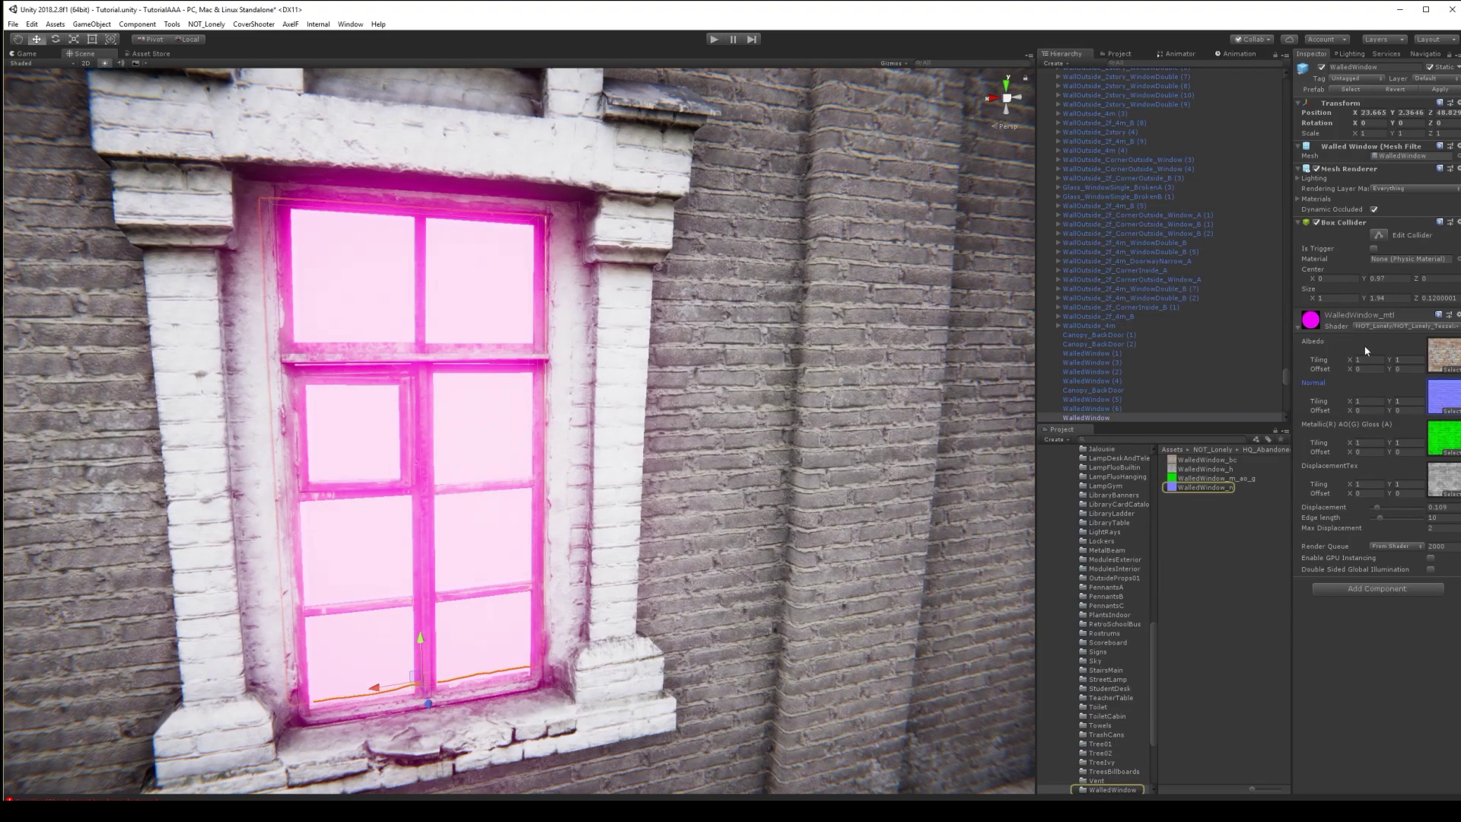
pyautogui.click(1372, 323)
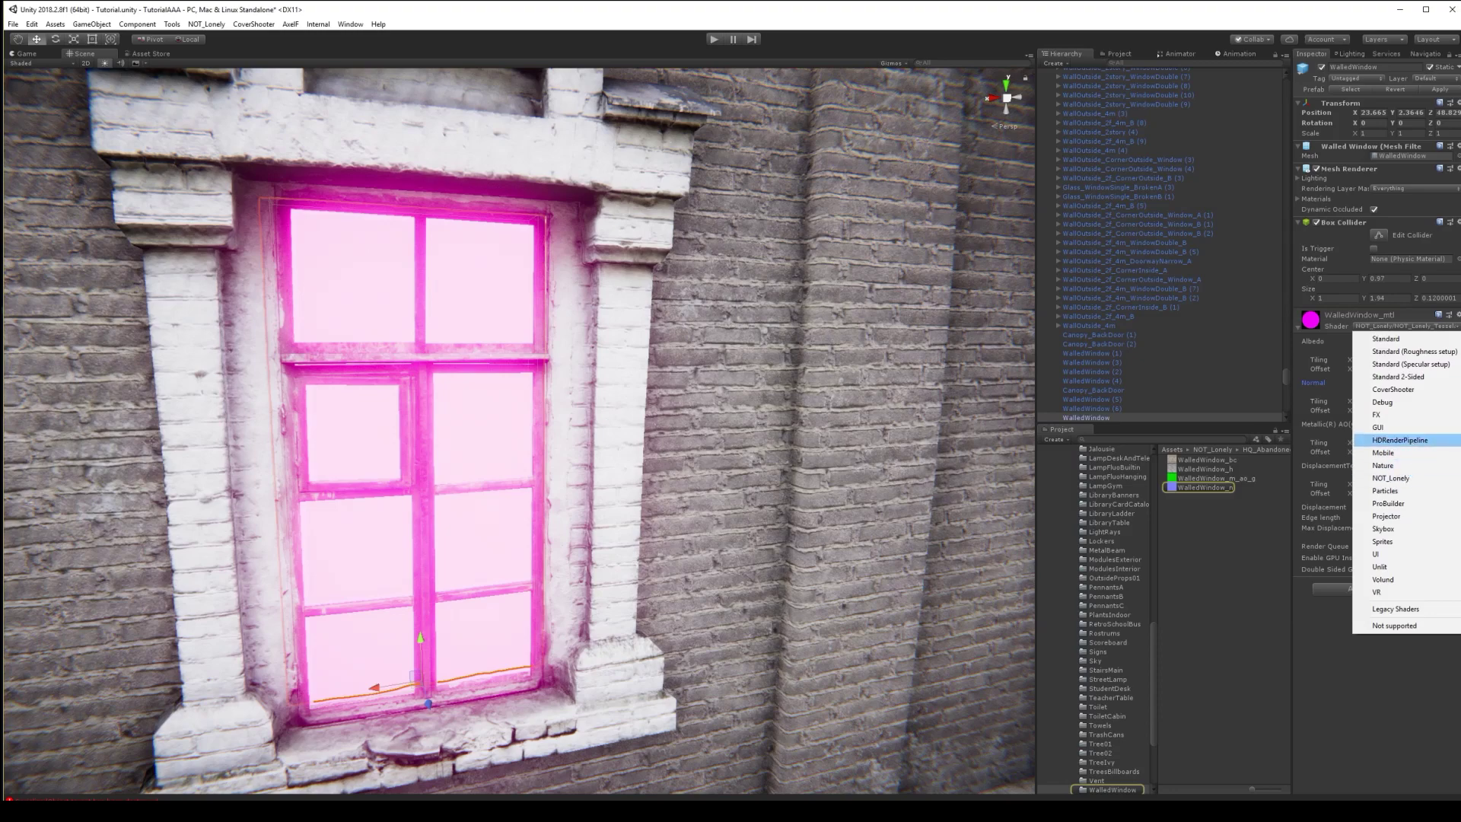
pyautogui.click(1457, 477)
pyautogui.moveTo(1218, 489); pyautogui.dragTo(1315, 552)
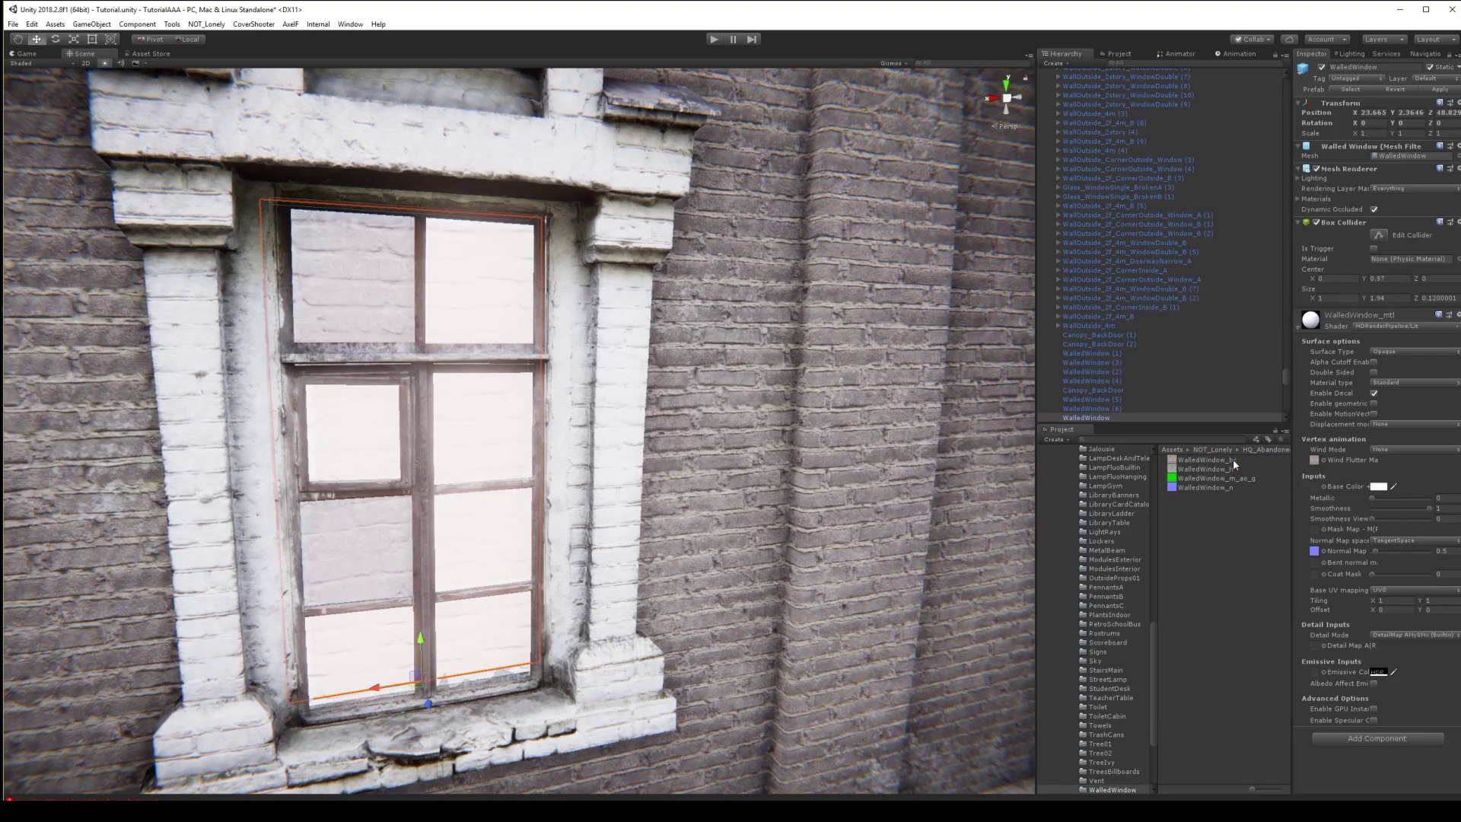
pyautogui.moveTo(1233, 459); pyautogui.dragTo(1314, 487)
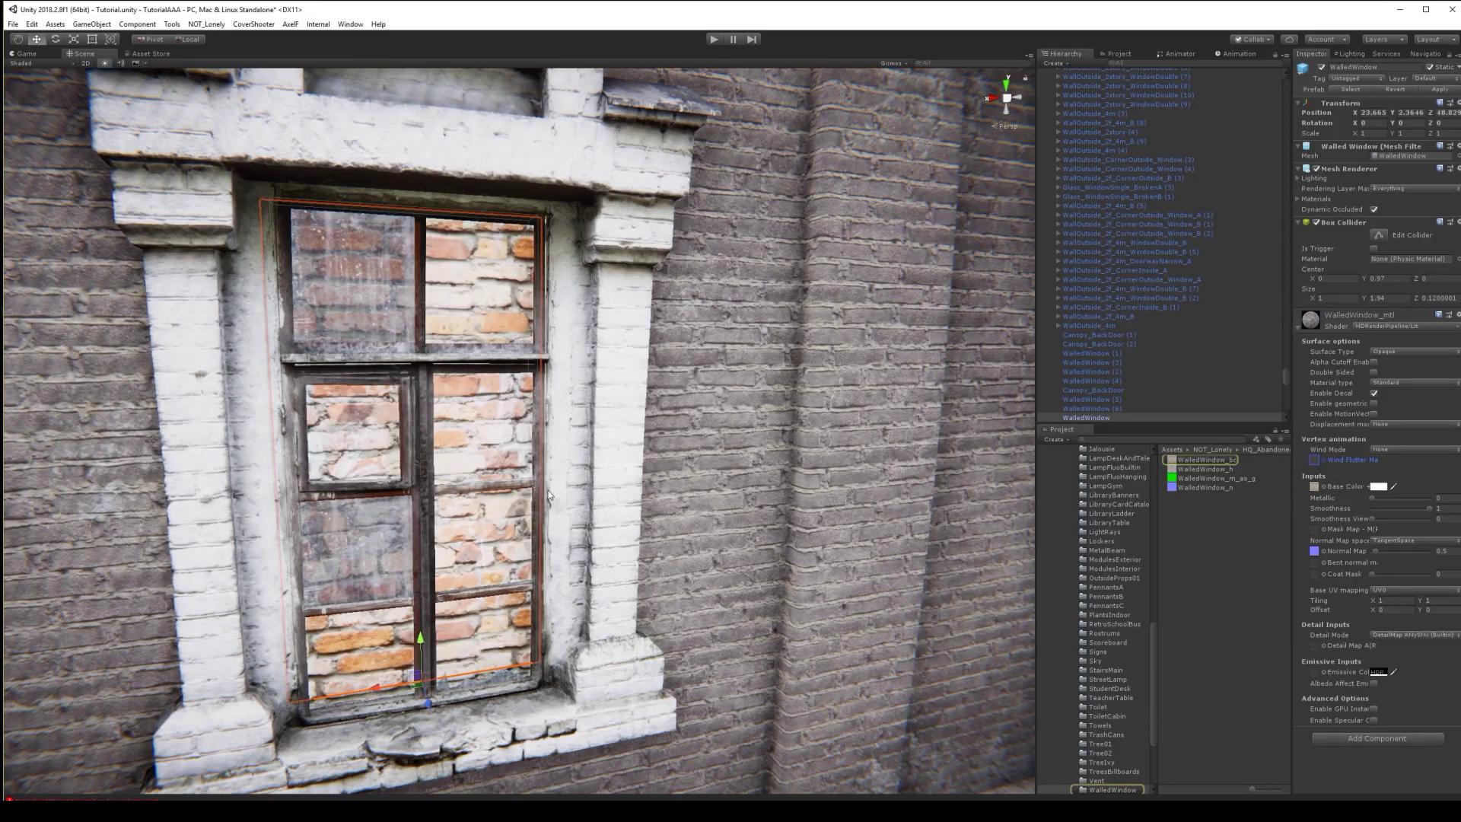
# Go inside the classroom and select the magenta piece in the ceiling corner to identify the object
pyautogui.moveTo(550, 495); pyautogui.dragTo(268, 461, button='right')
pyautogui.press('s')
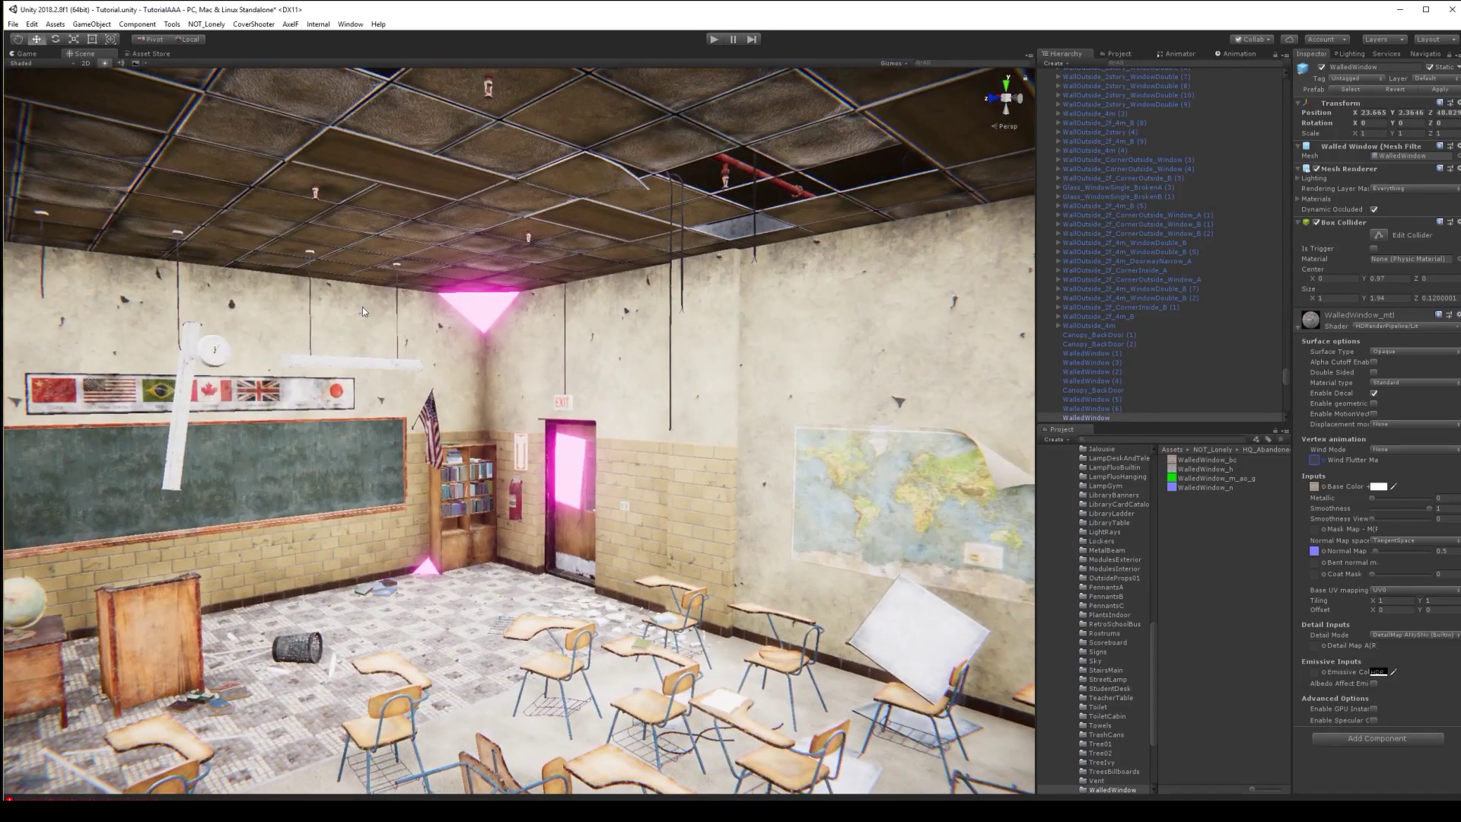
pyautogui.click(482, 301)
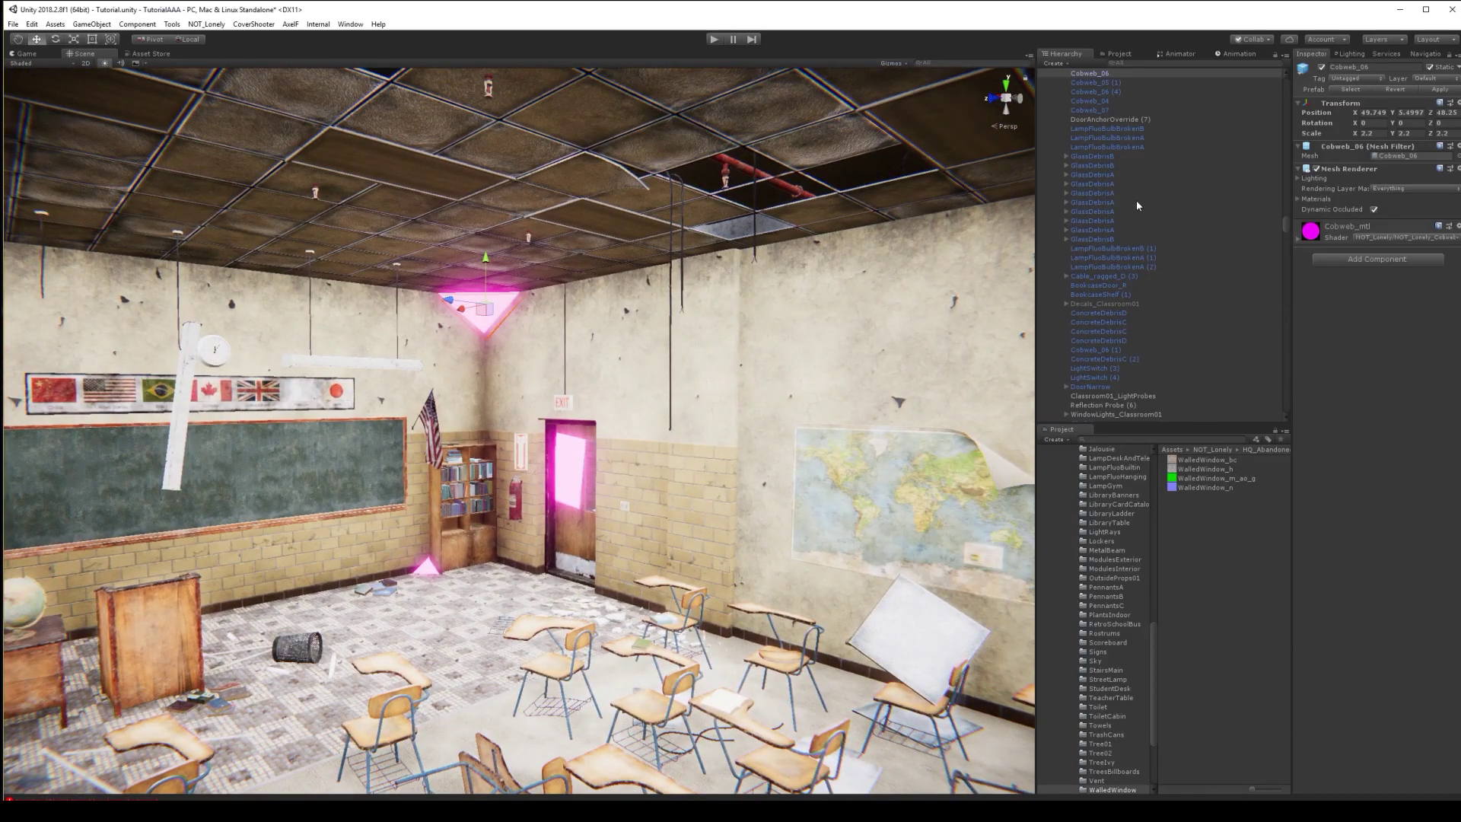
pyautogui.scroll(3, 1138, 206)
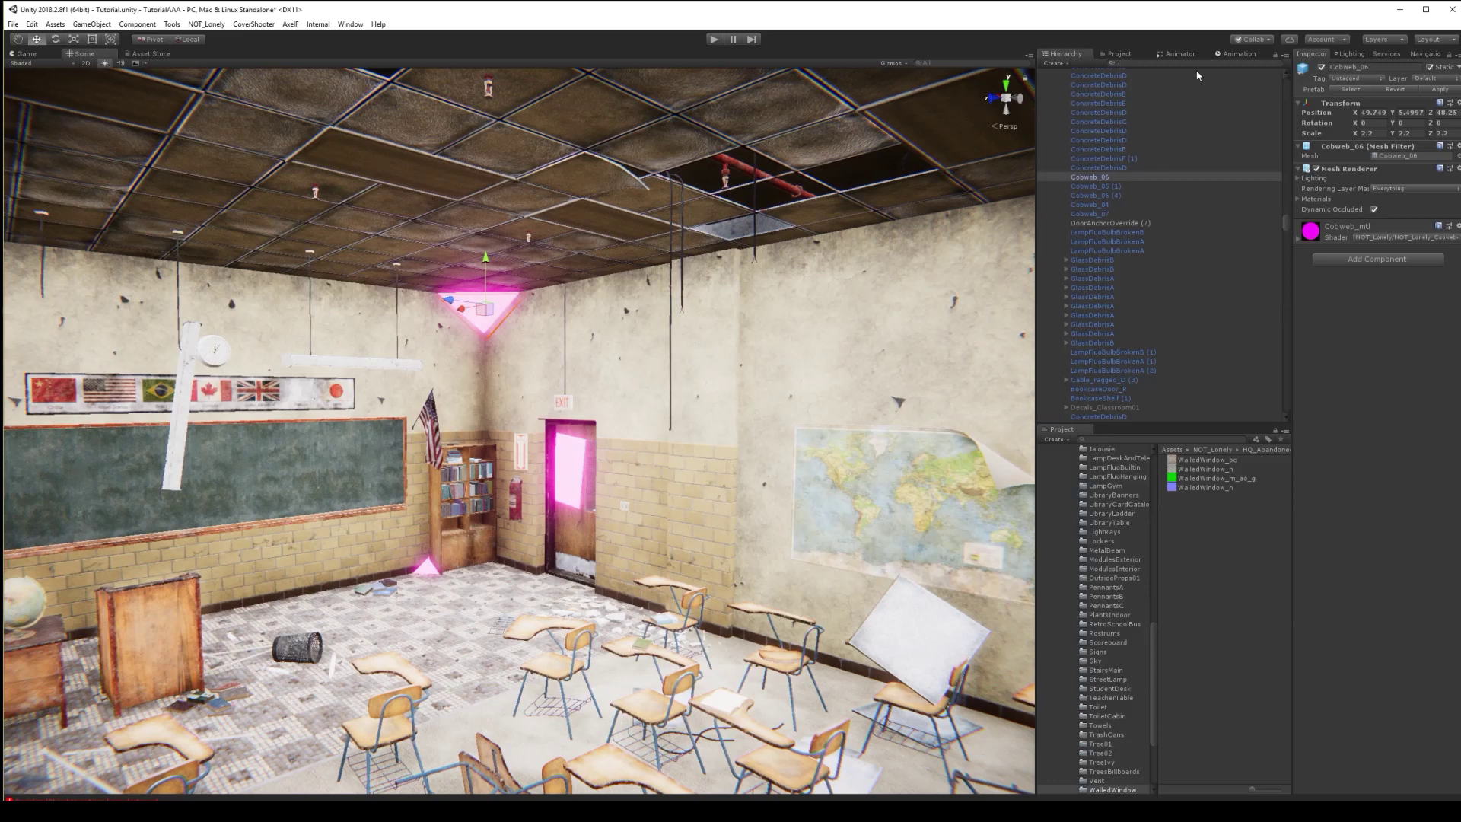
# Filter the scene objects by "web", select all the matching cobwebs and deactivate them
pyautogui.hotkey('ctrl', 'f')
pyautogui.write('web')
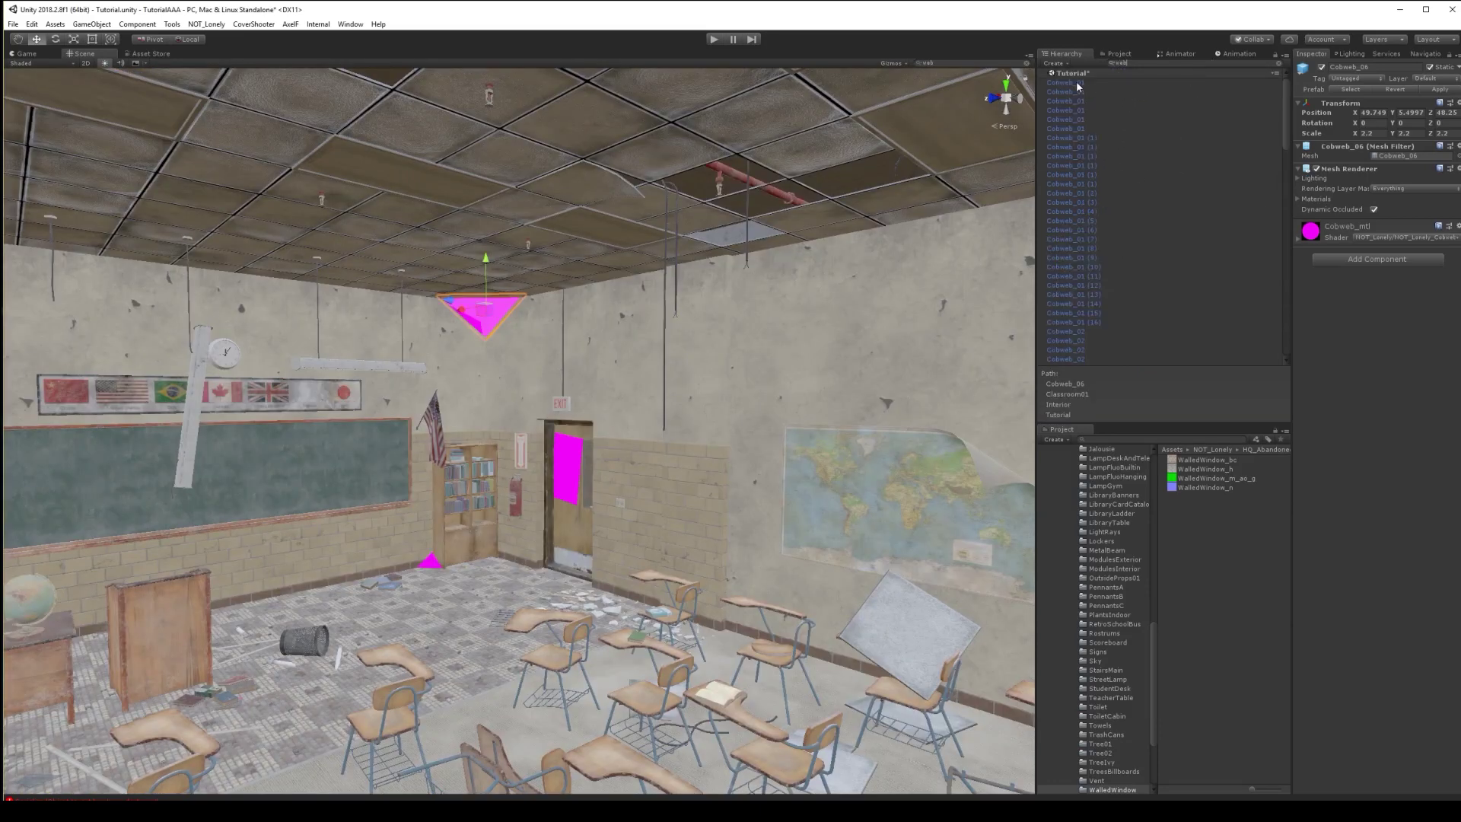
pyautogui.click(1076, 81)
pyautogui.hotkey('ctrl', 'a')
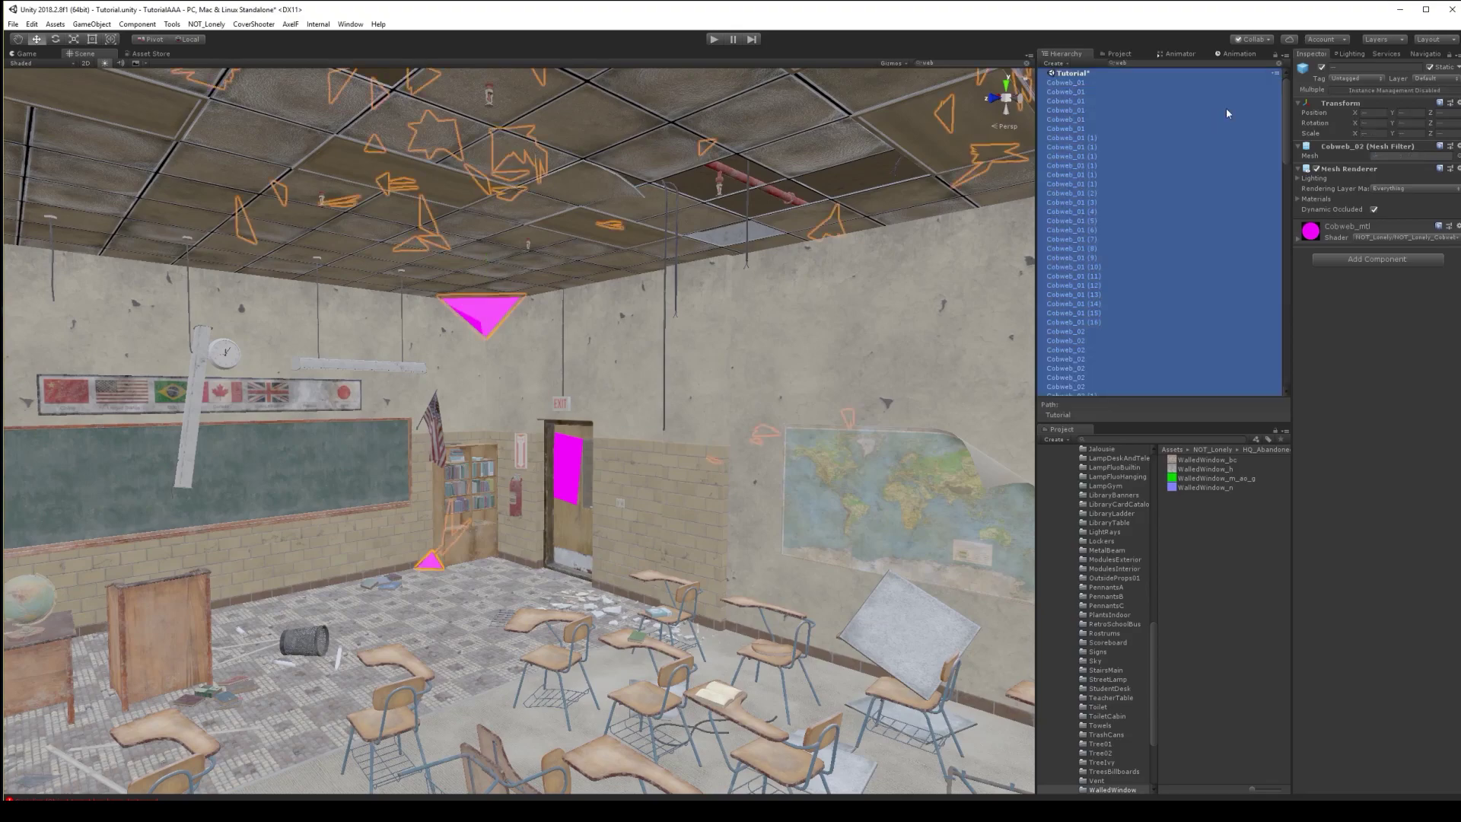
pyautogui.click(1322, 67)
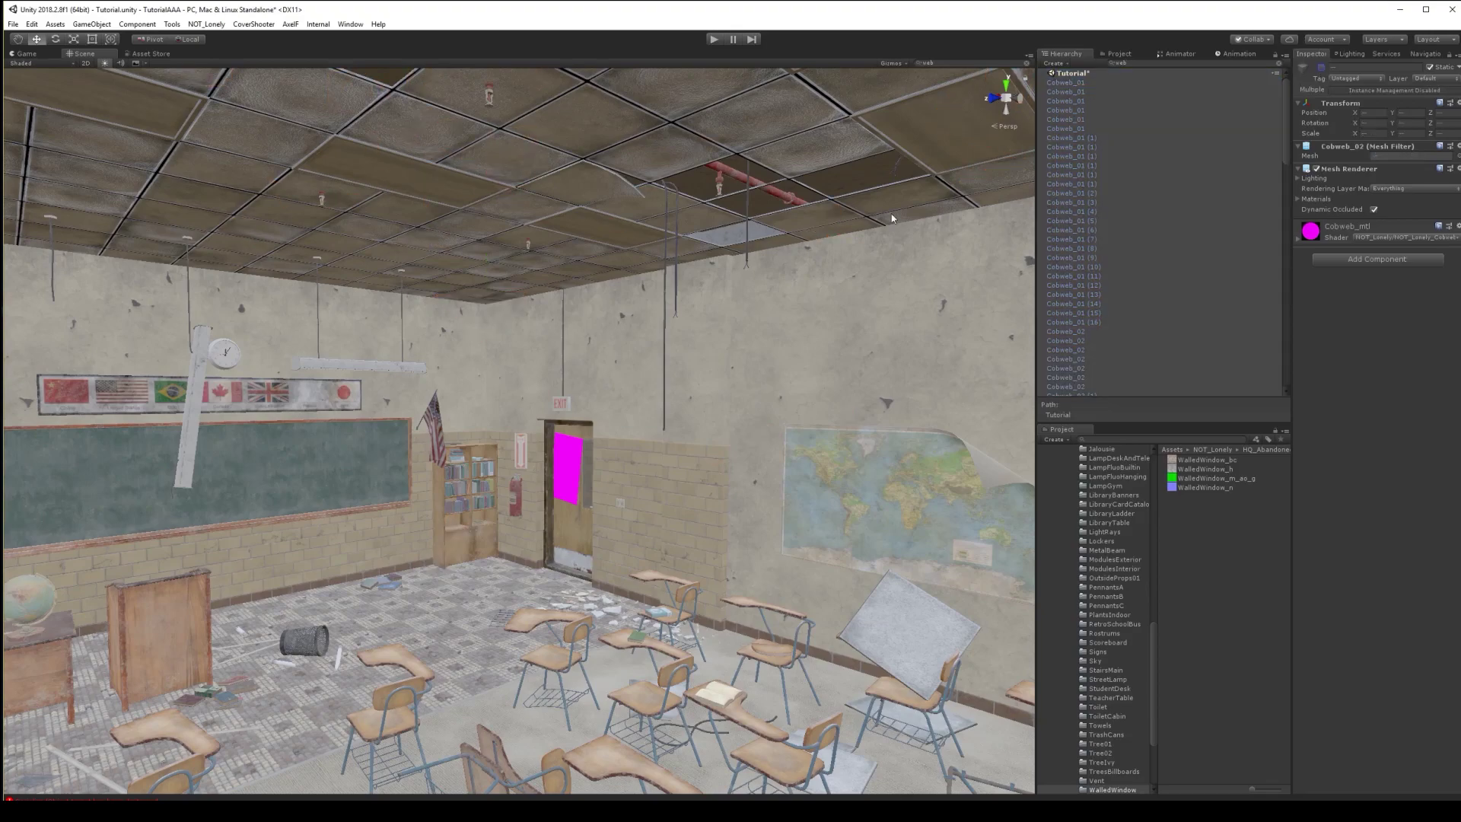
# Clear the scene object filter and collapse the Interior group in the scene hierarchy
pyautogui.moveTo(579, 358); pyautogui.dragTo(765, 373, button='right')
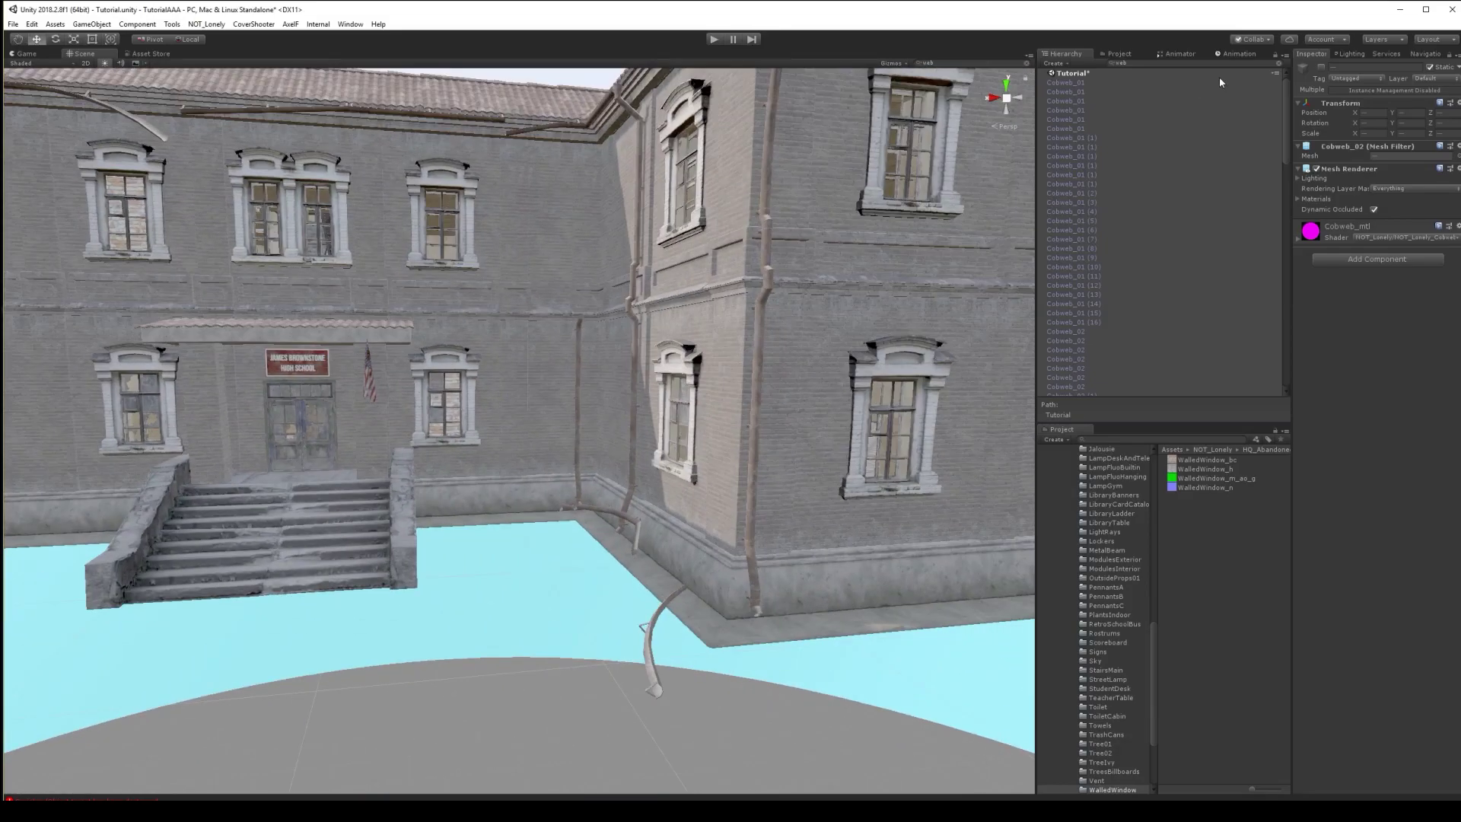
pyautogui.click(1279, 63)
pyautogui.moveTo(498, 394); pyautogui.dragTo(615, 468, button='right')
pyautogui.click(1122, 171)
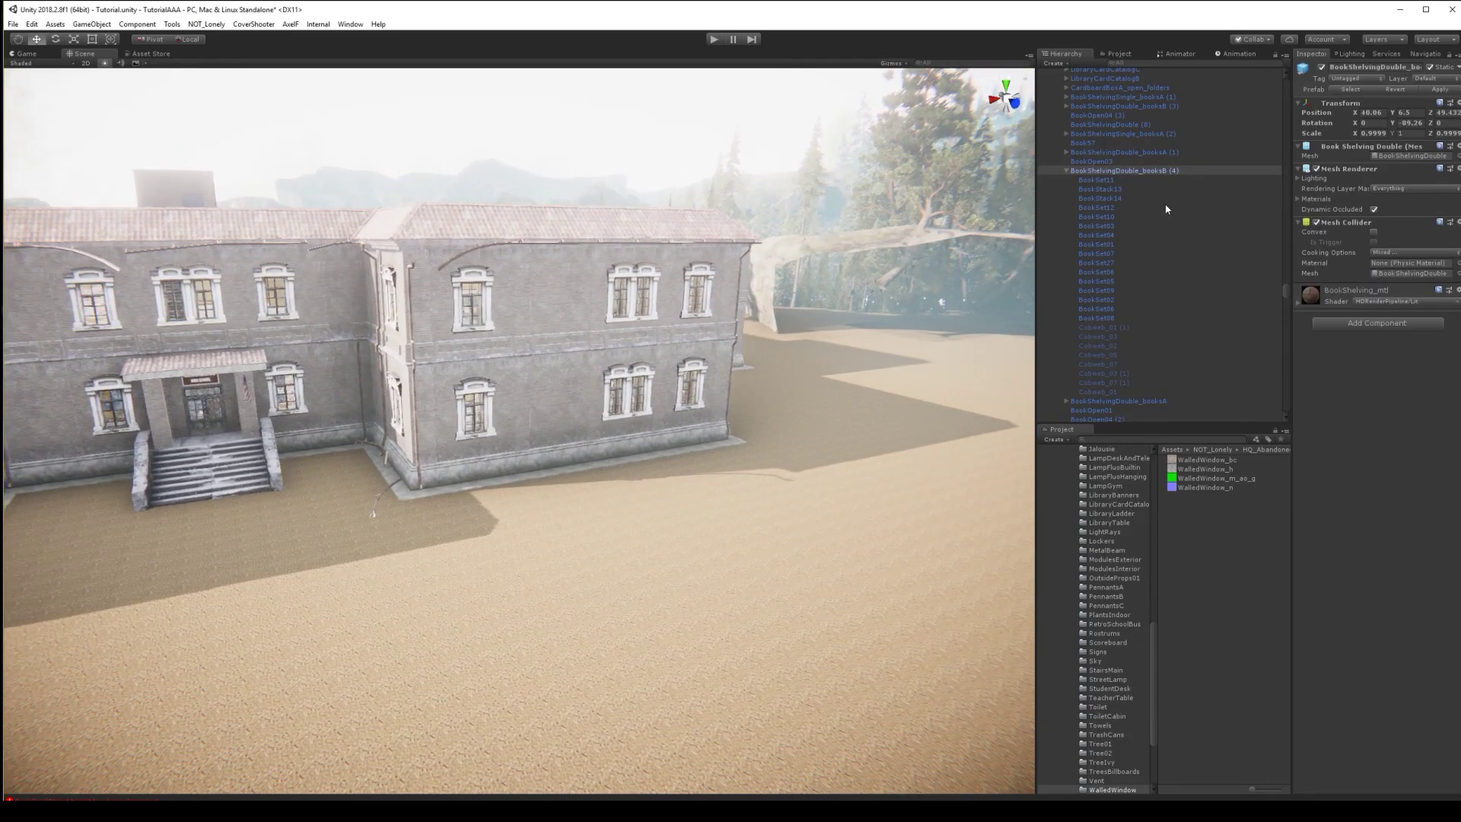
pyautogui.scroll(10, 1163, 214)
pyautogui.moveTo(1286, 288); pyautogui.dragTo(1285, 82)
pyautogui.moveTo(577, 370); pyautogui.dragTo(757, 437, button='right')
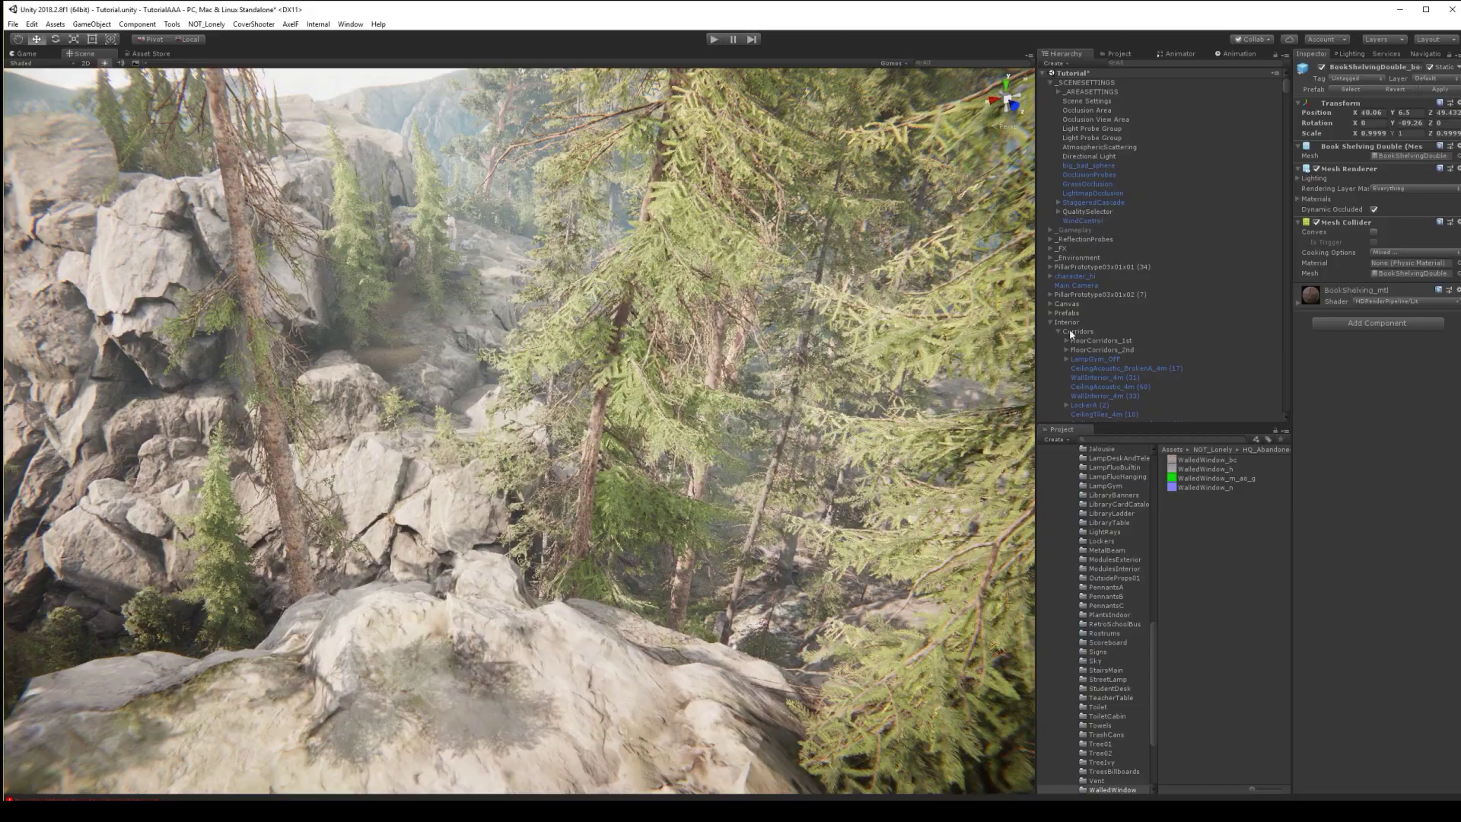
pyautogui.click(1050, 322)
# Move the character_hi player object from the rocky forest area to the ground near the school building
pyautogui.click(1074, 276)
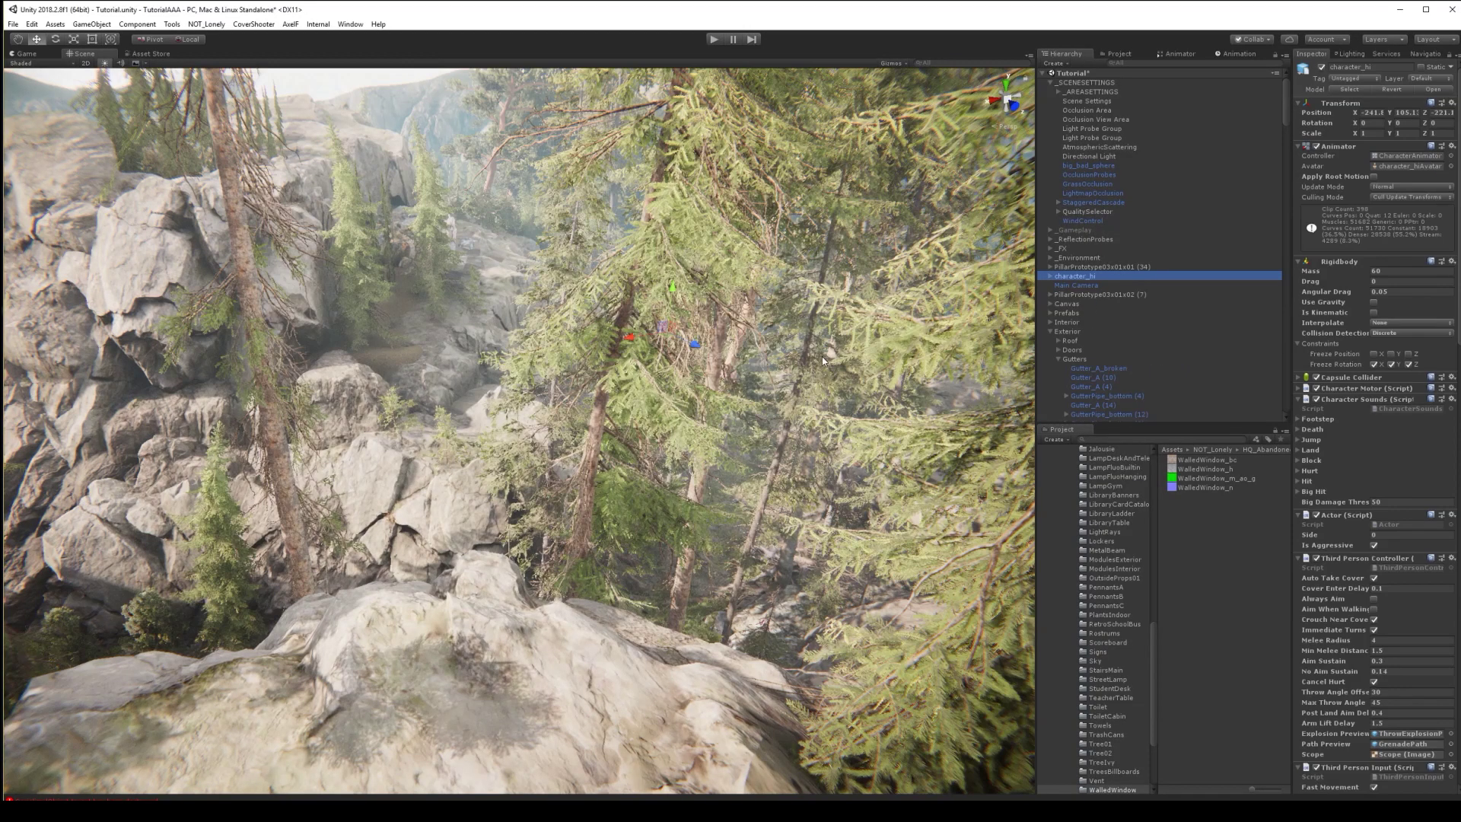
pyautogui.moveTo(822, 356); pyautogui.dragTo(746, 267, button='right')
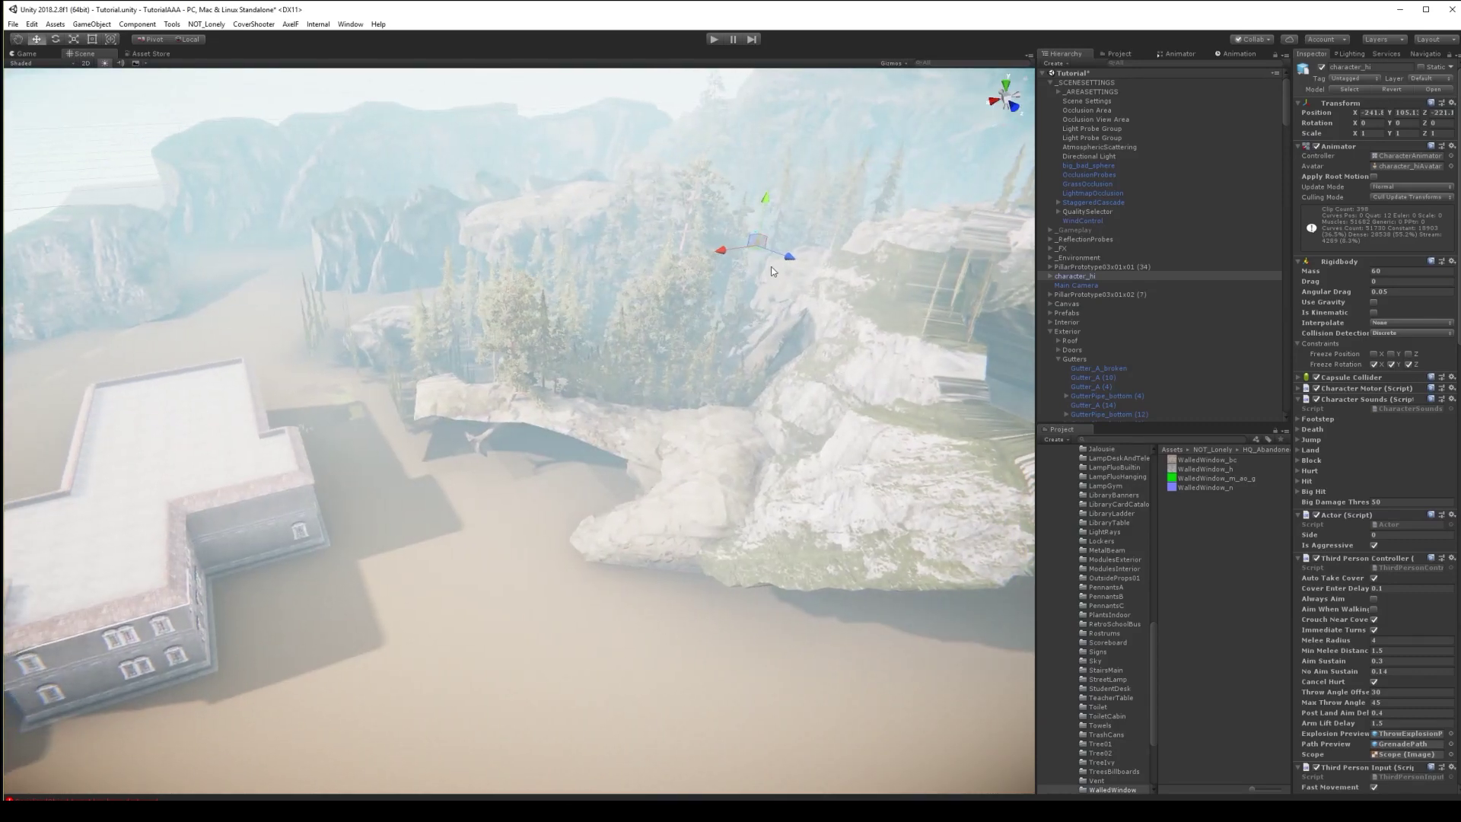
pyautogui.moveTo(757, 255); pyautogui.dragTo(166, 754)
# Rotate the DoorMain_R leaf of the school's main entrance outward to about -112 degrees around Y, opening the doorway
pyautogui.moveTo(411, 678); pyautogui.dragTo(362, 580, button='right')
pyautogui.click(337, 431)
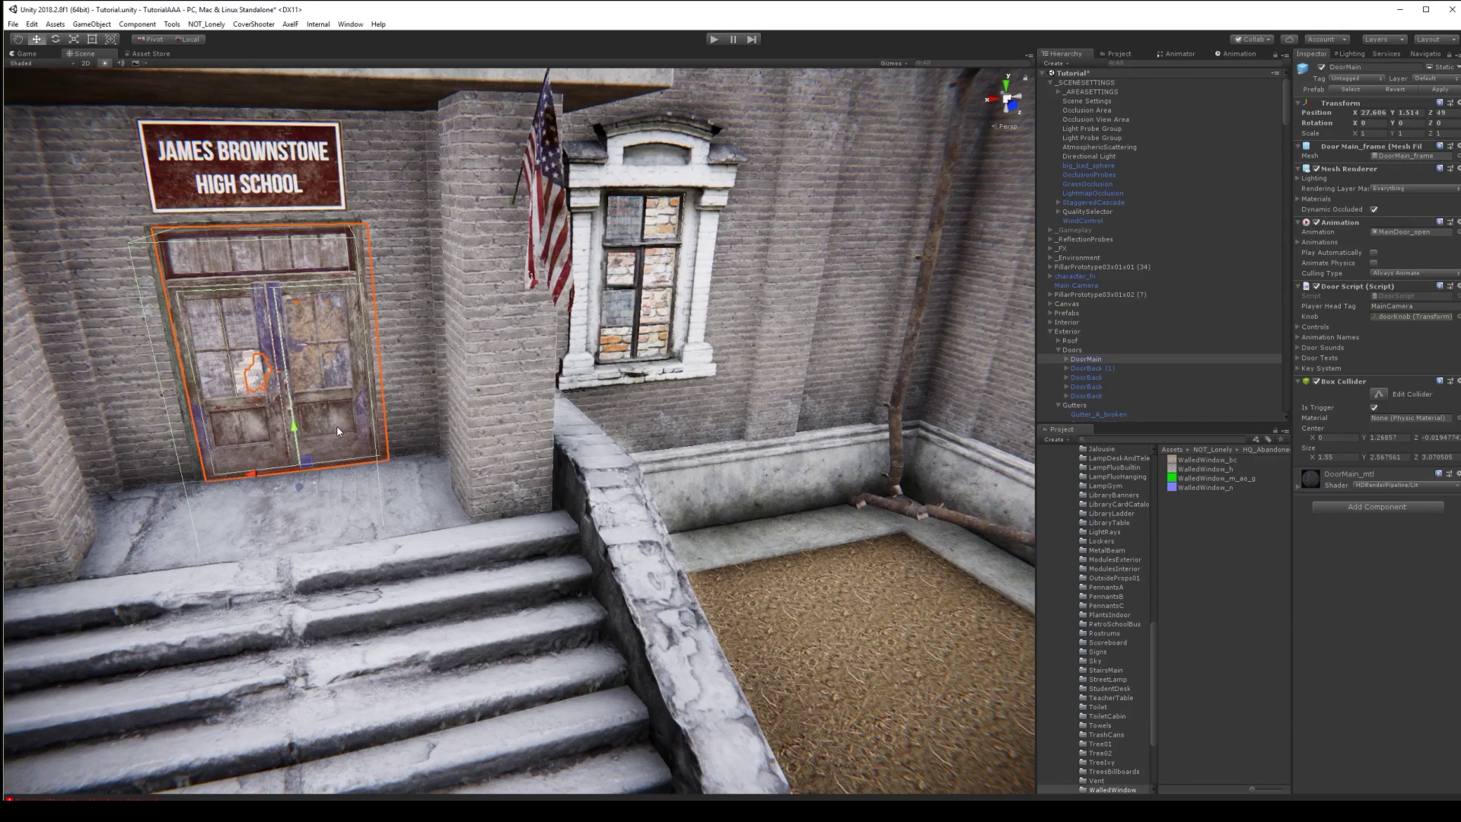
pyautogui.click(337, 431)
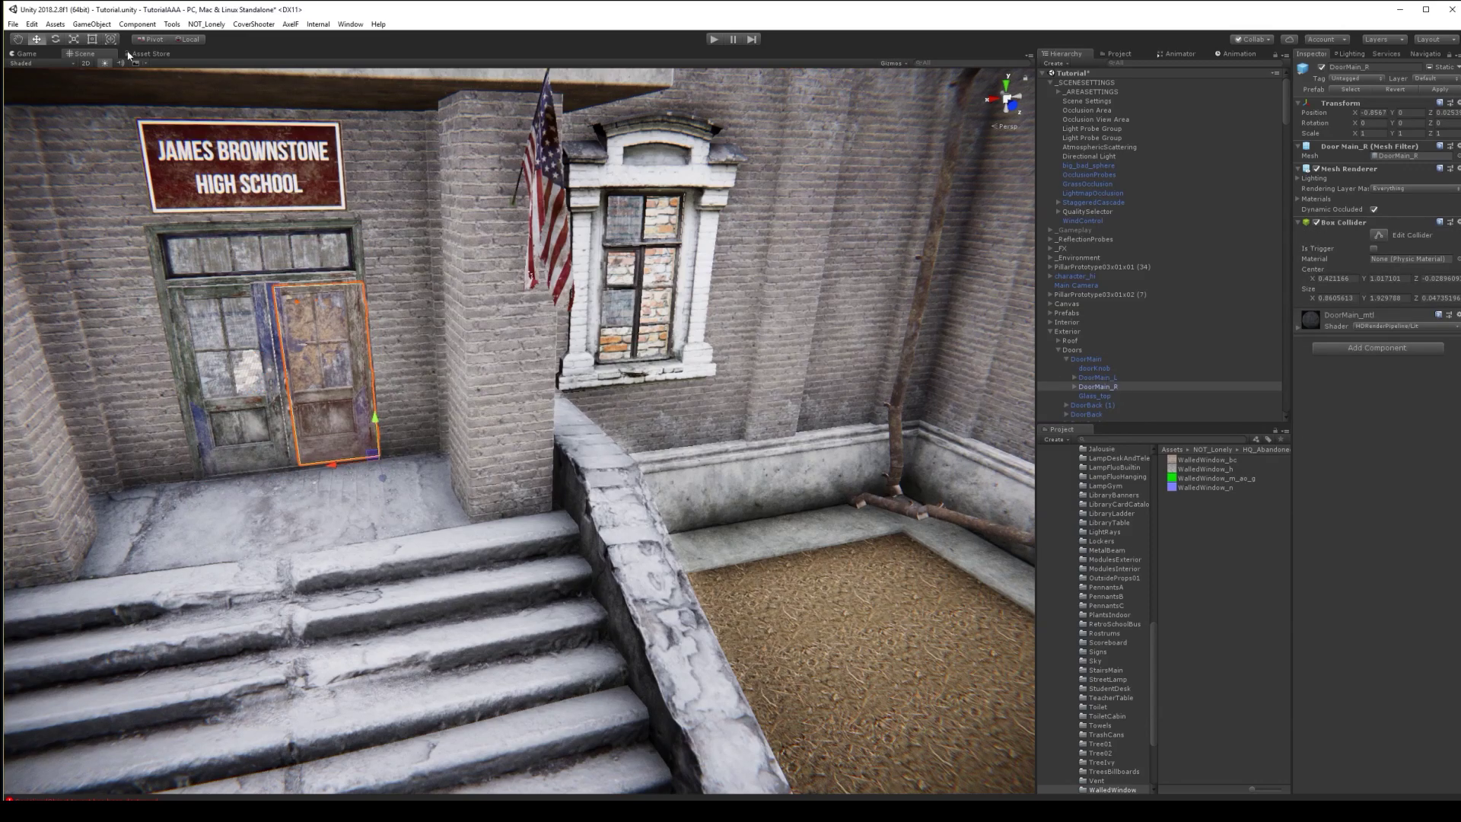
pyautogui.click(55, 39)
pyautogui.moveTo(405, 479); pyautogui.dragTo(702, 194)
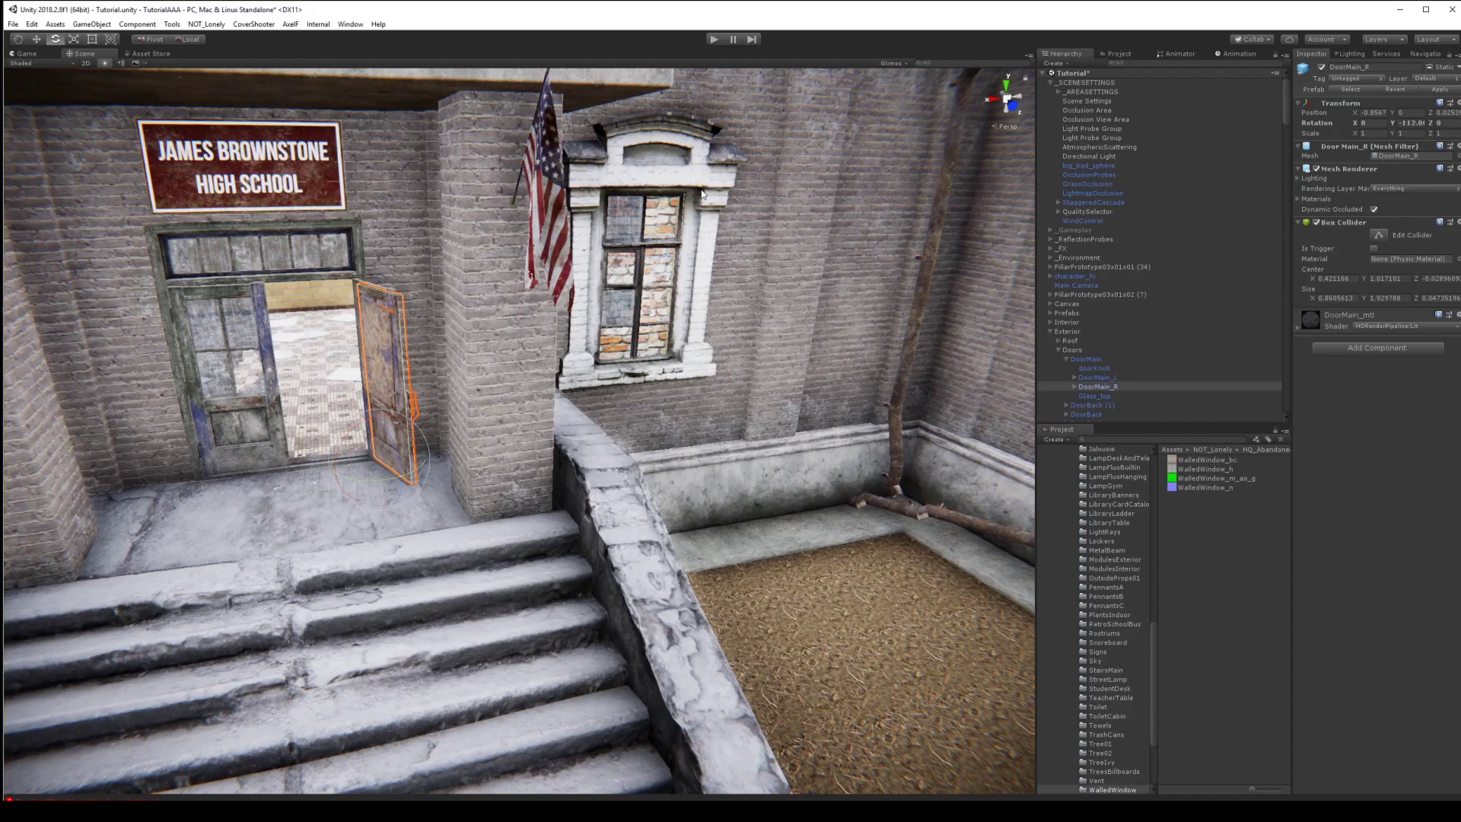
# Play the scene and walk the character up the entrance steps, through the open door and into the school corridor
pyautogui.press('s')
pyautogui.moveTo(688, 408)
pyautogui.mouseDown(button='right')
pyautogui.moveTo(809, 388)
pyautogui.moveTo(680, 401)
pyautogui.mouseUp(button='right')
pyautogui.click(711, 41)
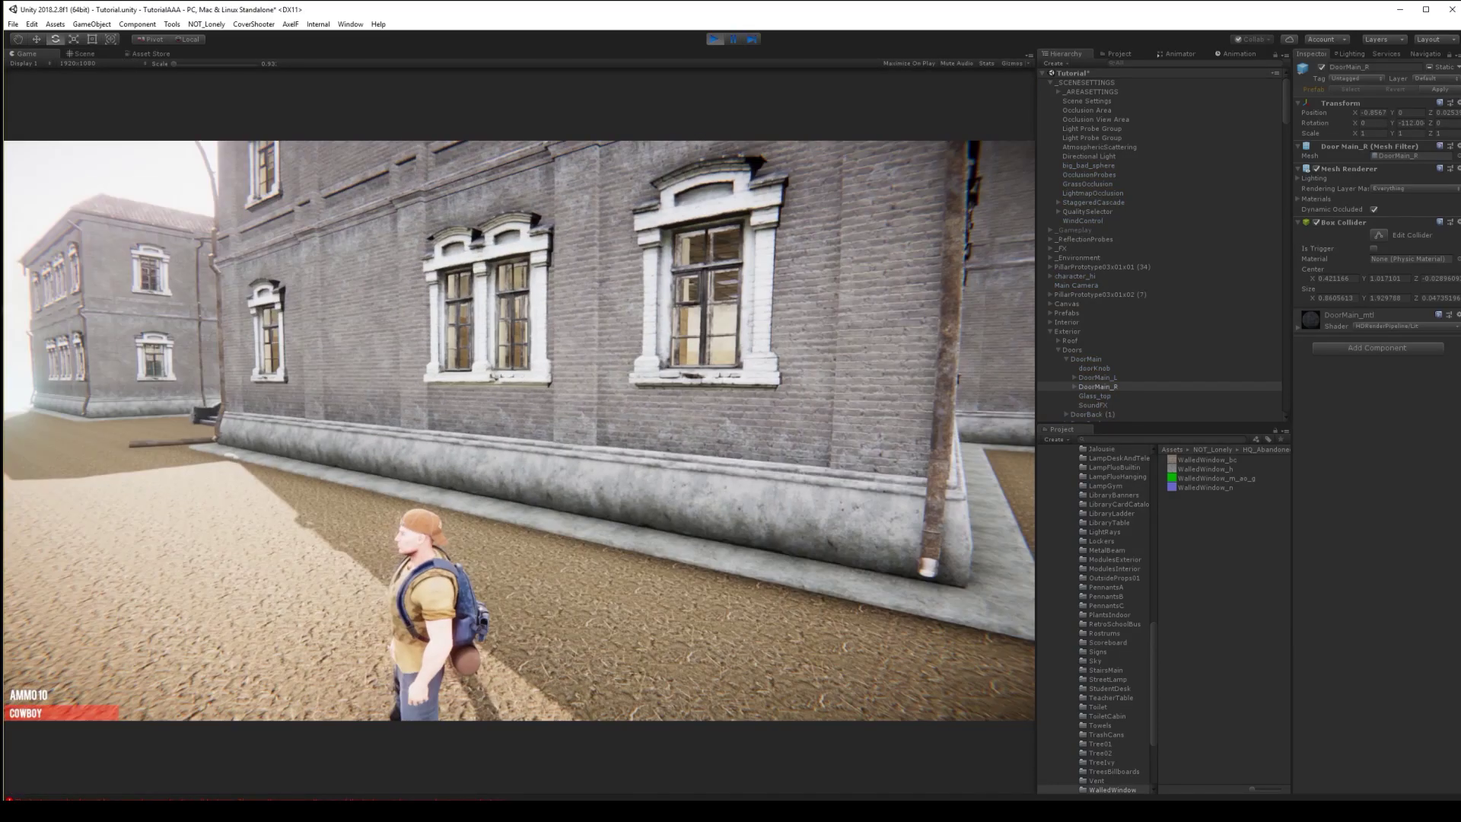
pyautogui.press('w')
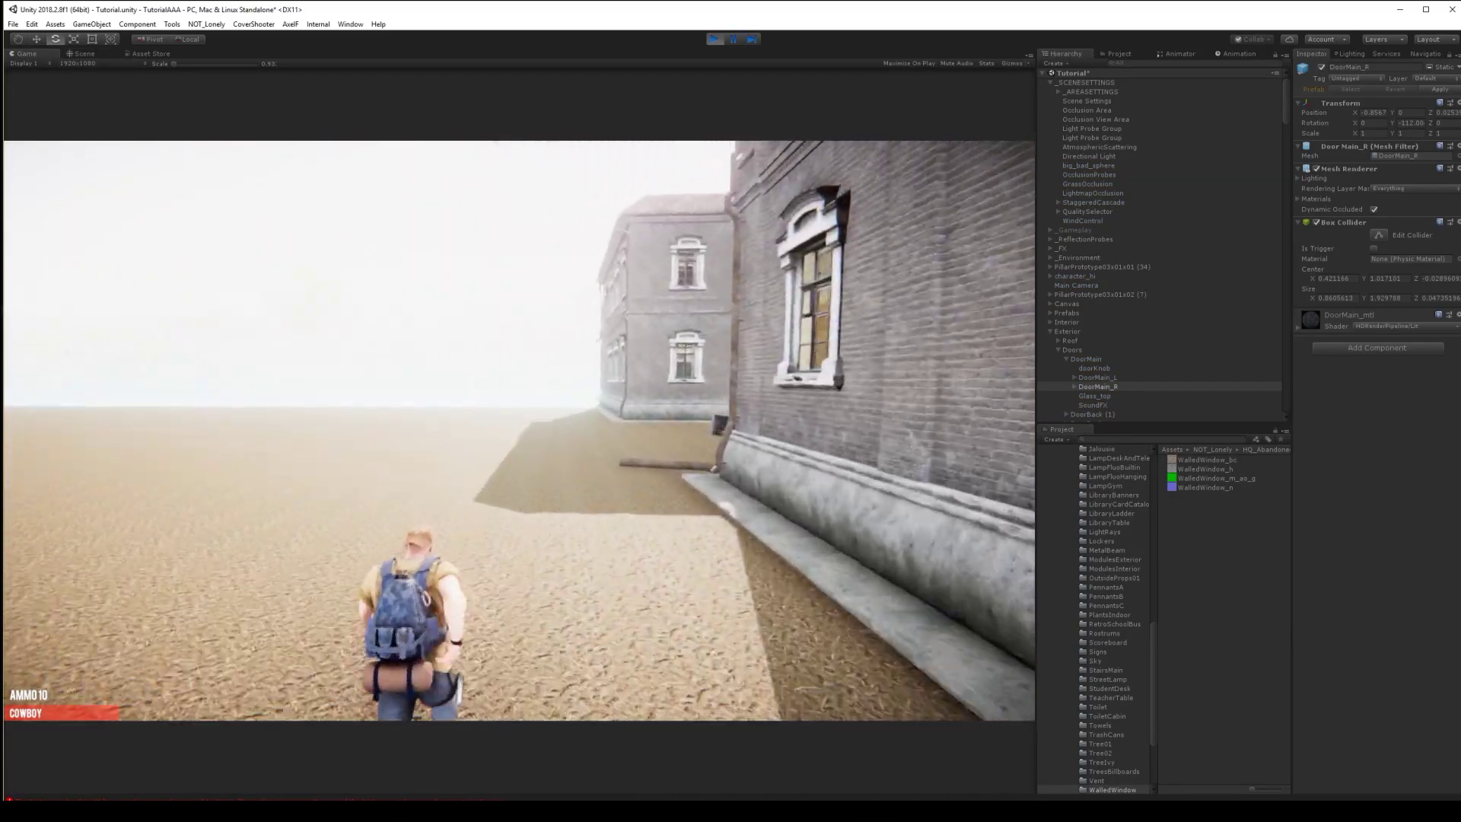
pyautogui.press('w')
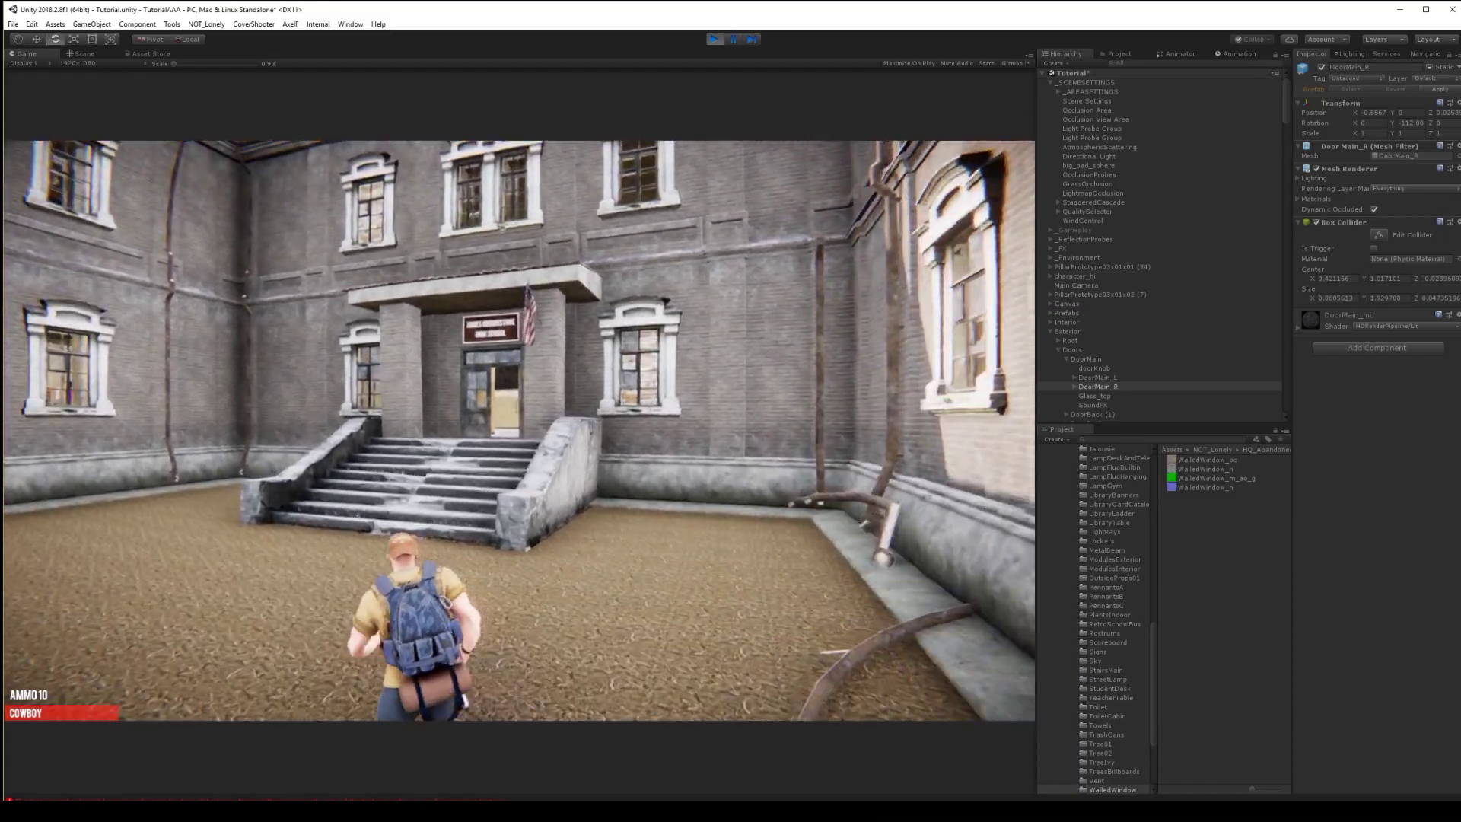
pyautogui.press('w')
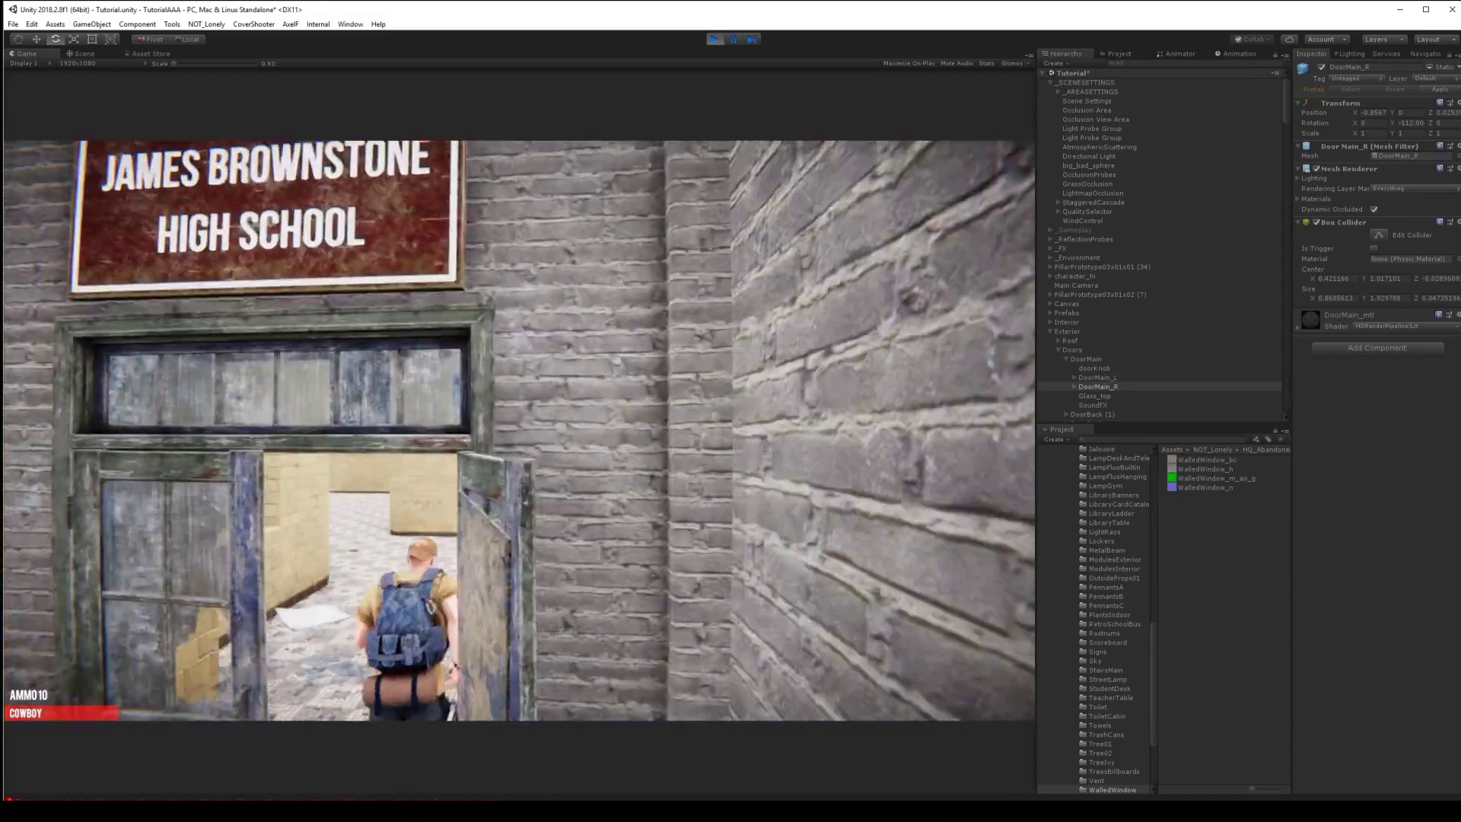
pyautogui.press('w')
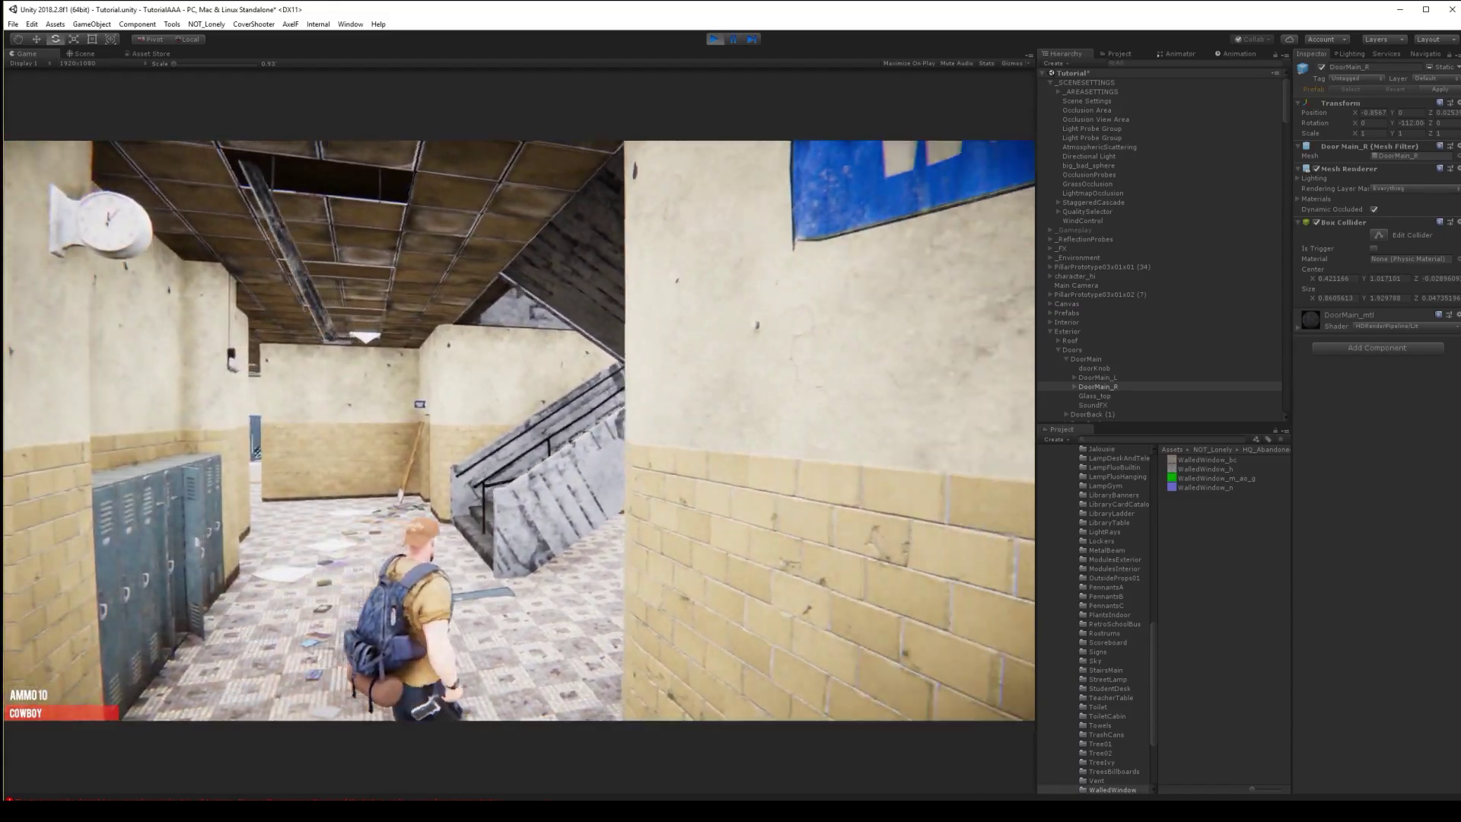
# Walk the character through the school's ground-floor corridors, past the staircase and lockers, to the restroom hallway
pyautogui.press('w')
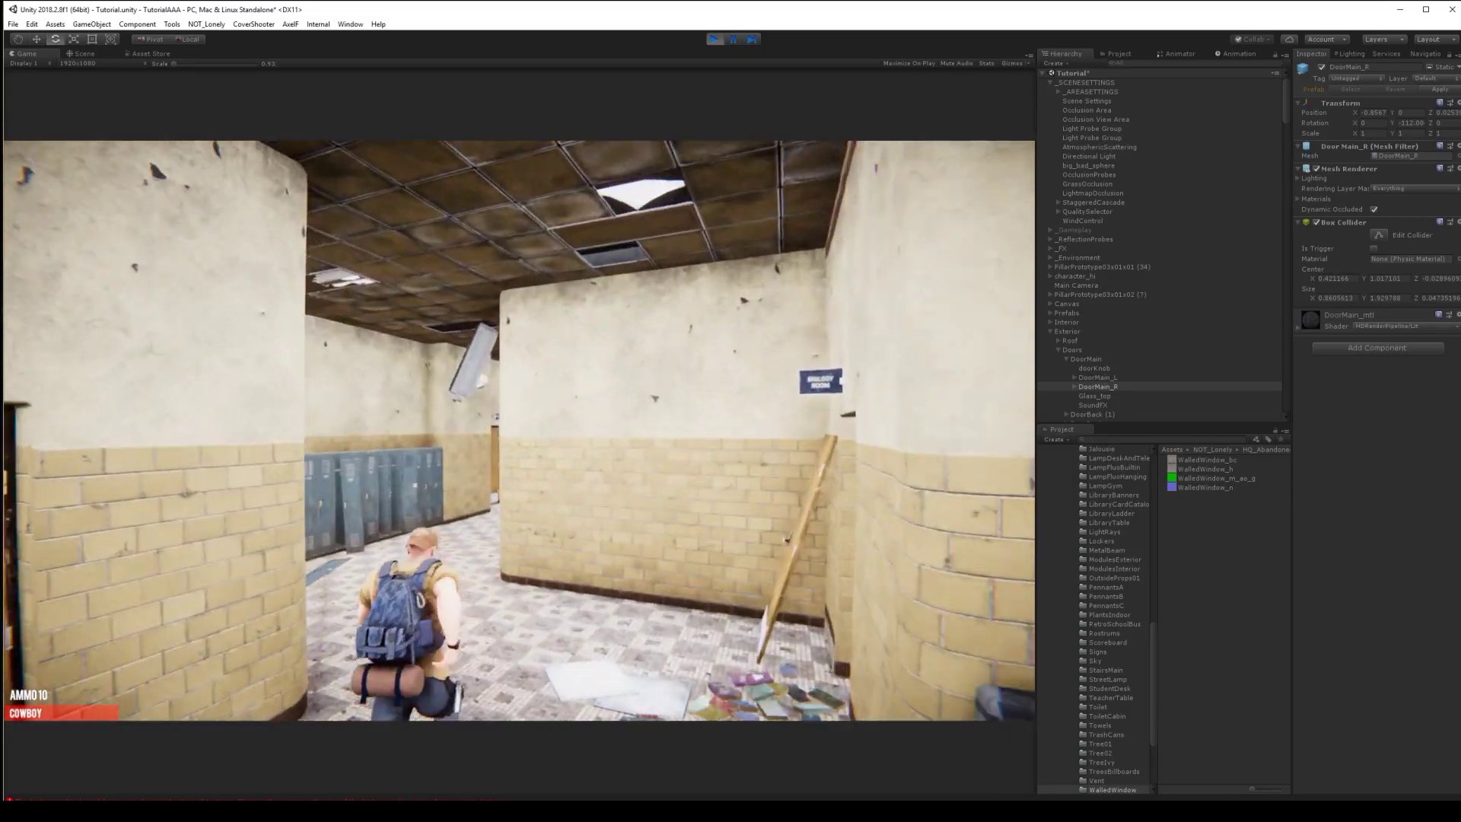
pyautogui.press('w')
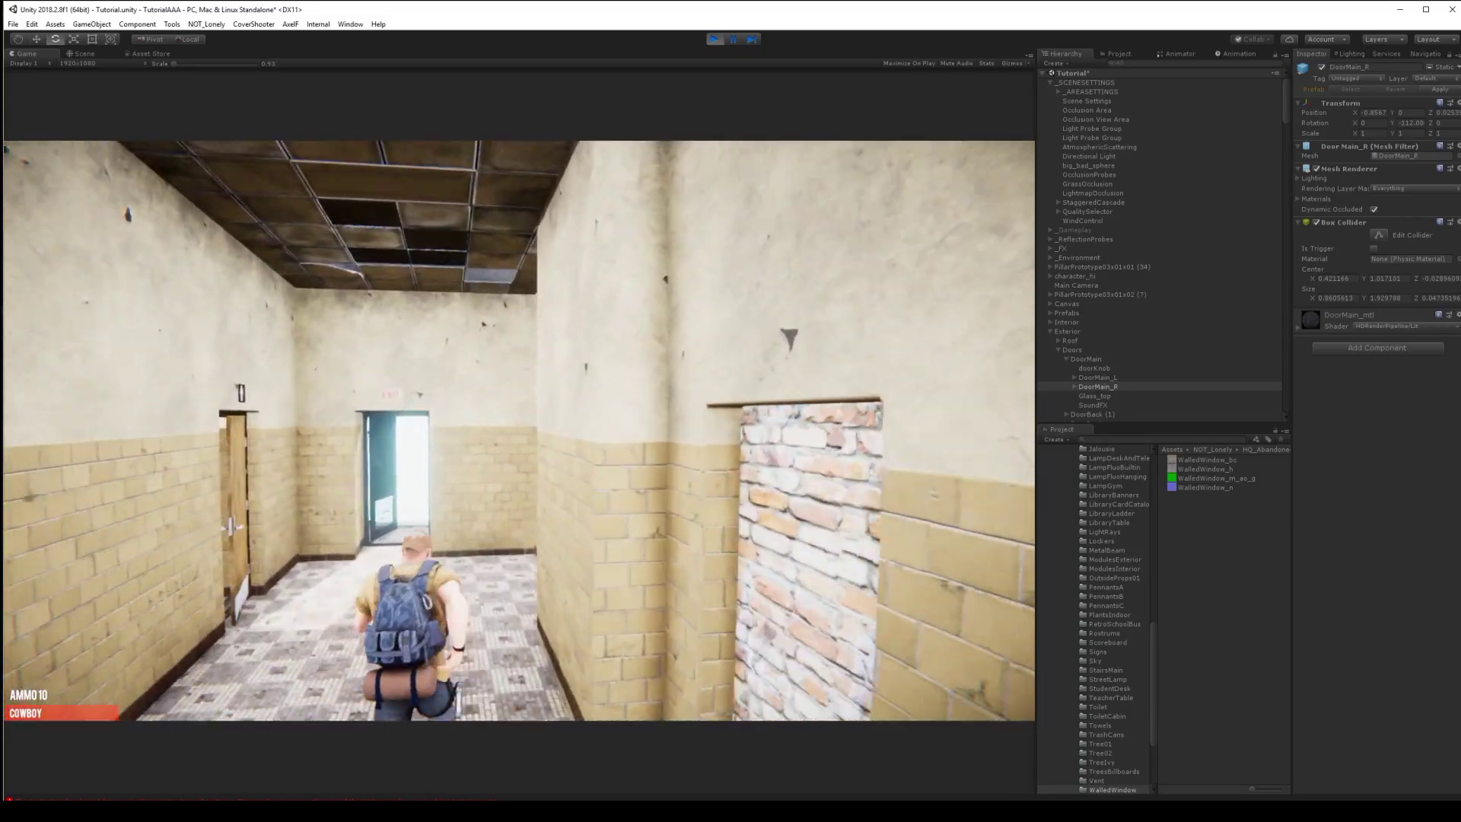
pyautogui.press('w')
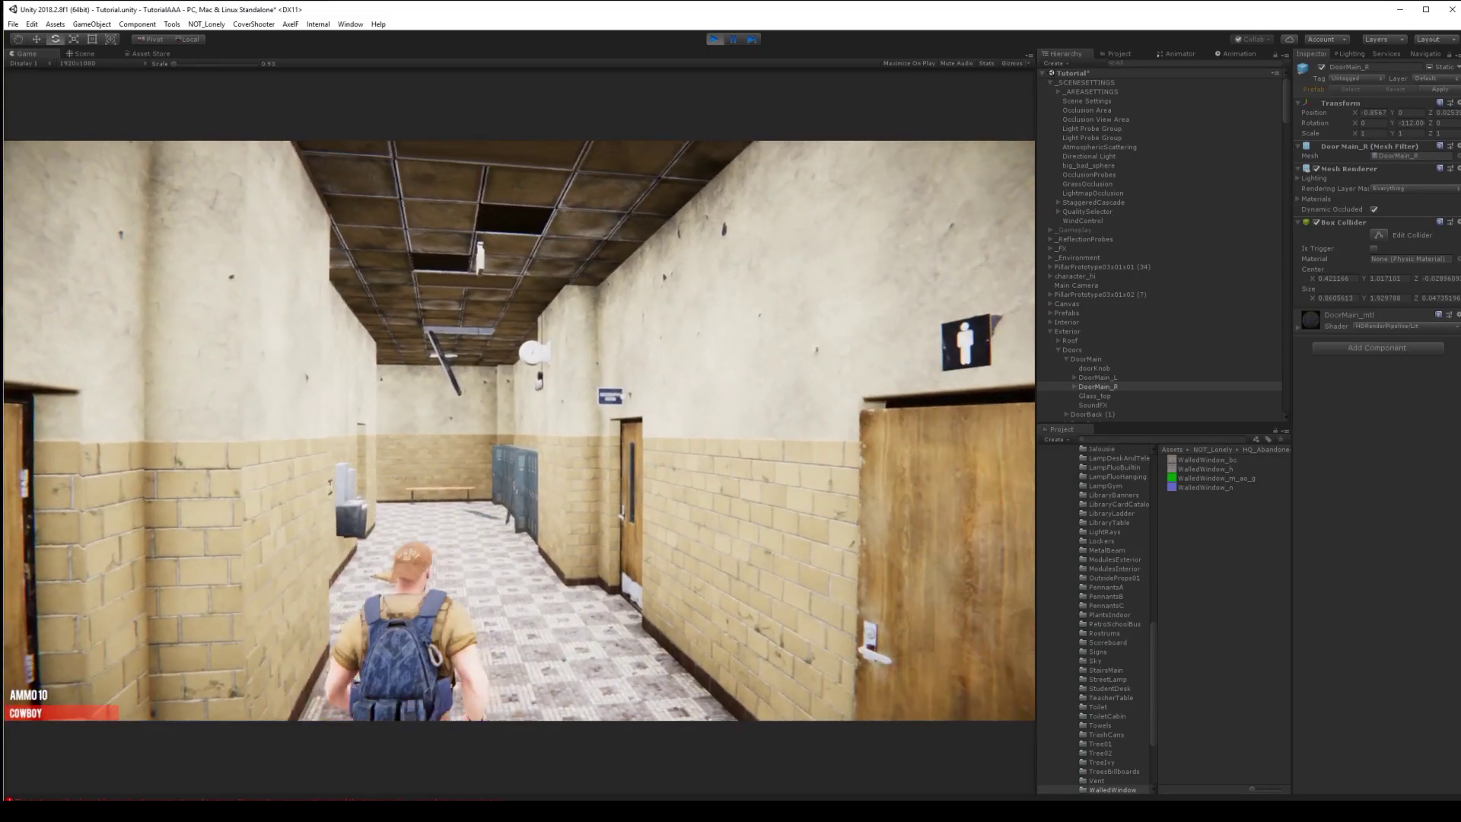
pyautogui.press('w')
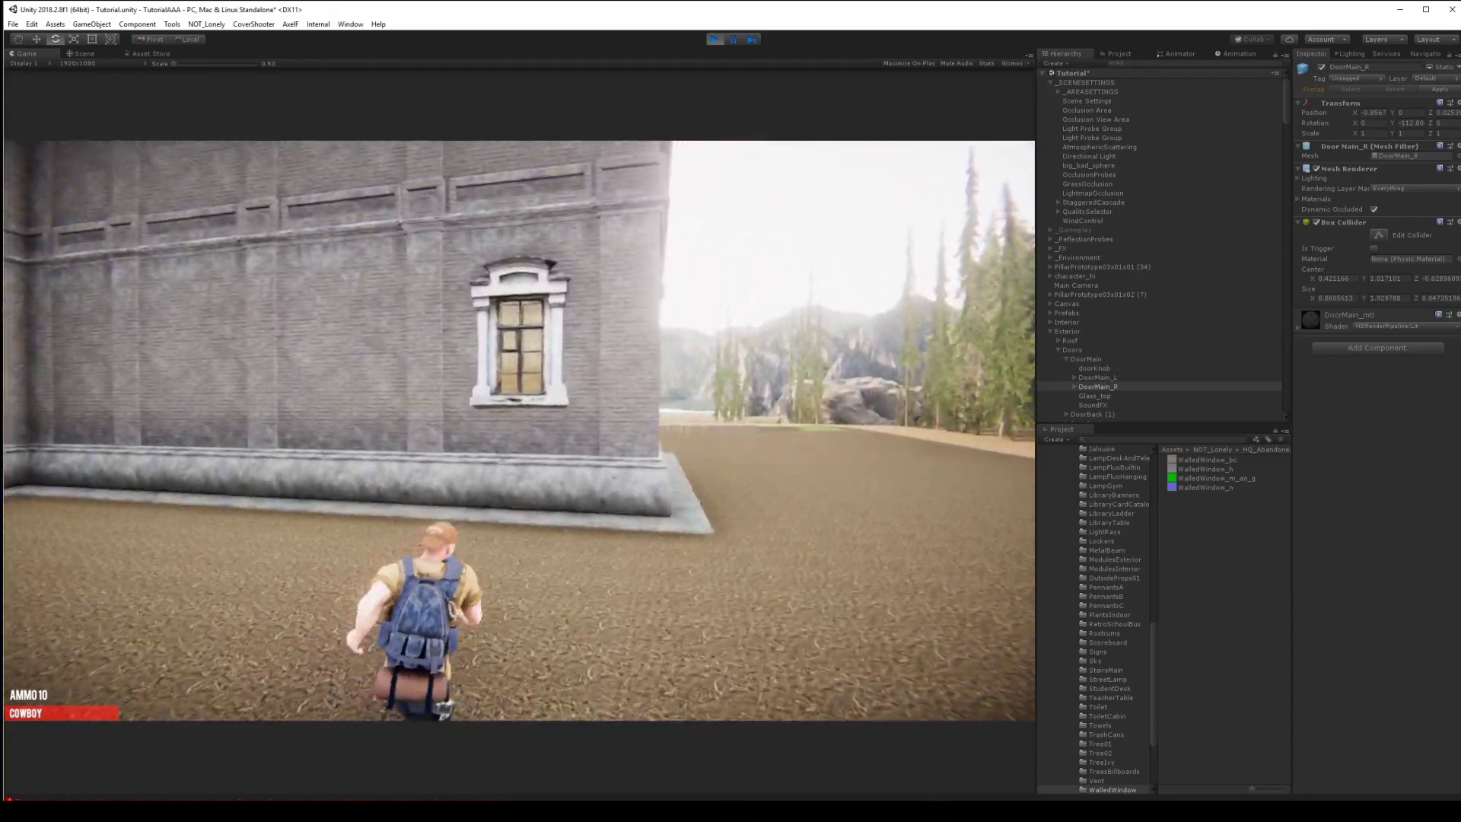
# Walk the character around the outside of the school into the rear courtyard, stopping at the back door steps
pyautogui.press('w')
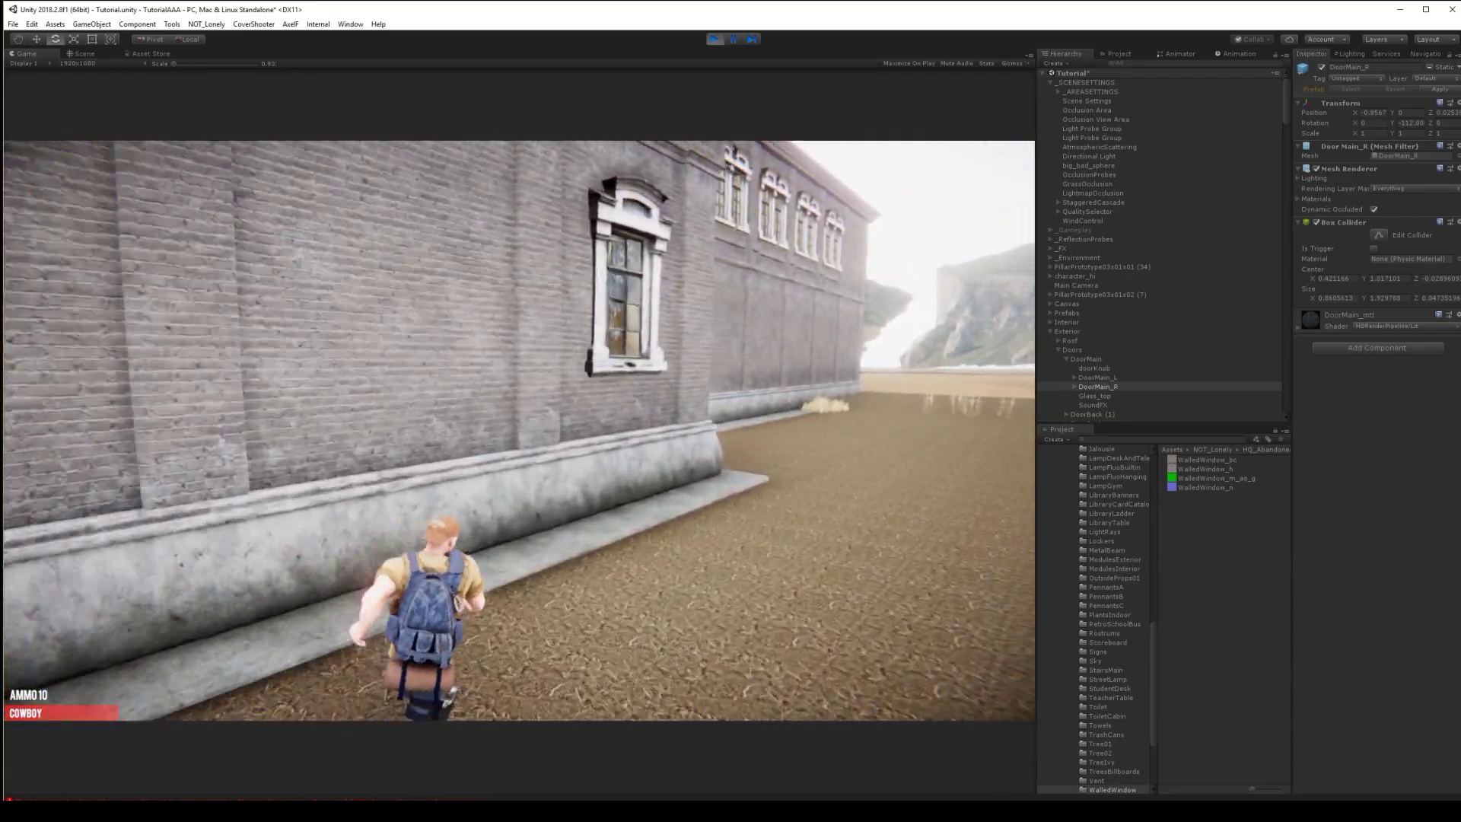
pyautogui.press('w')
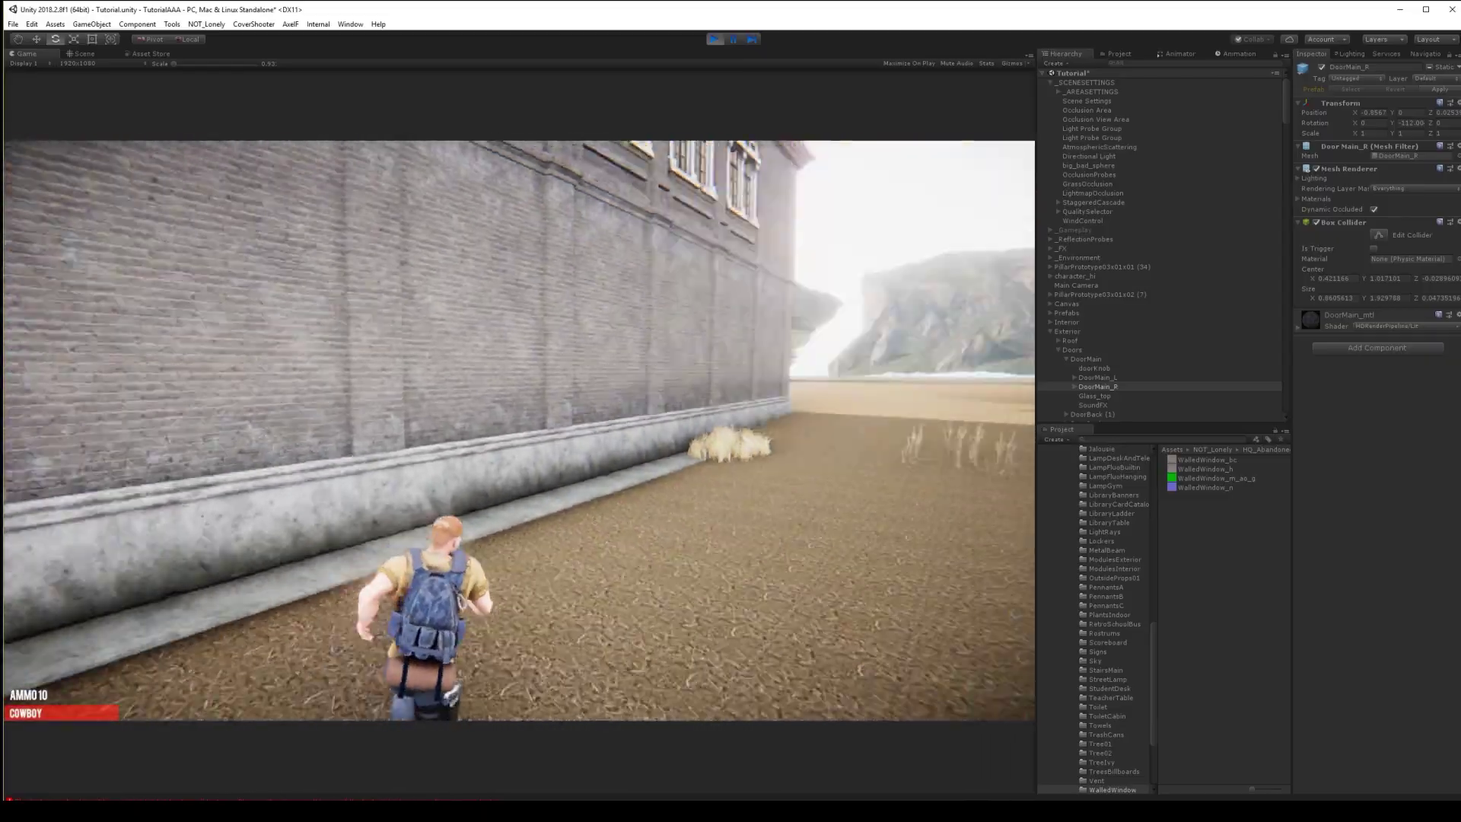
pyautogui.press('w')
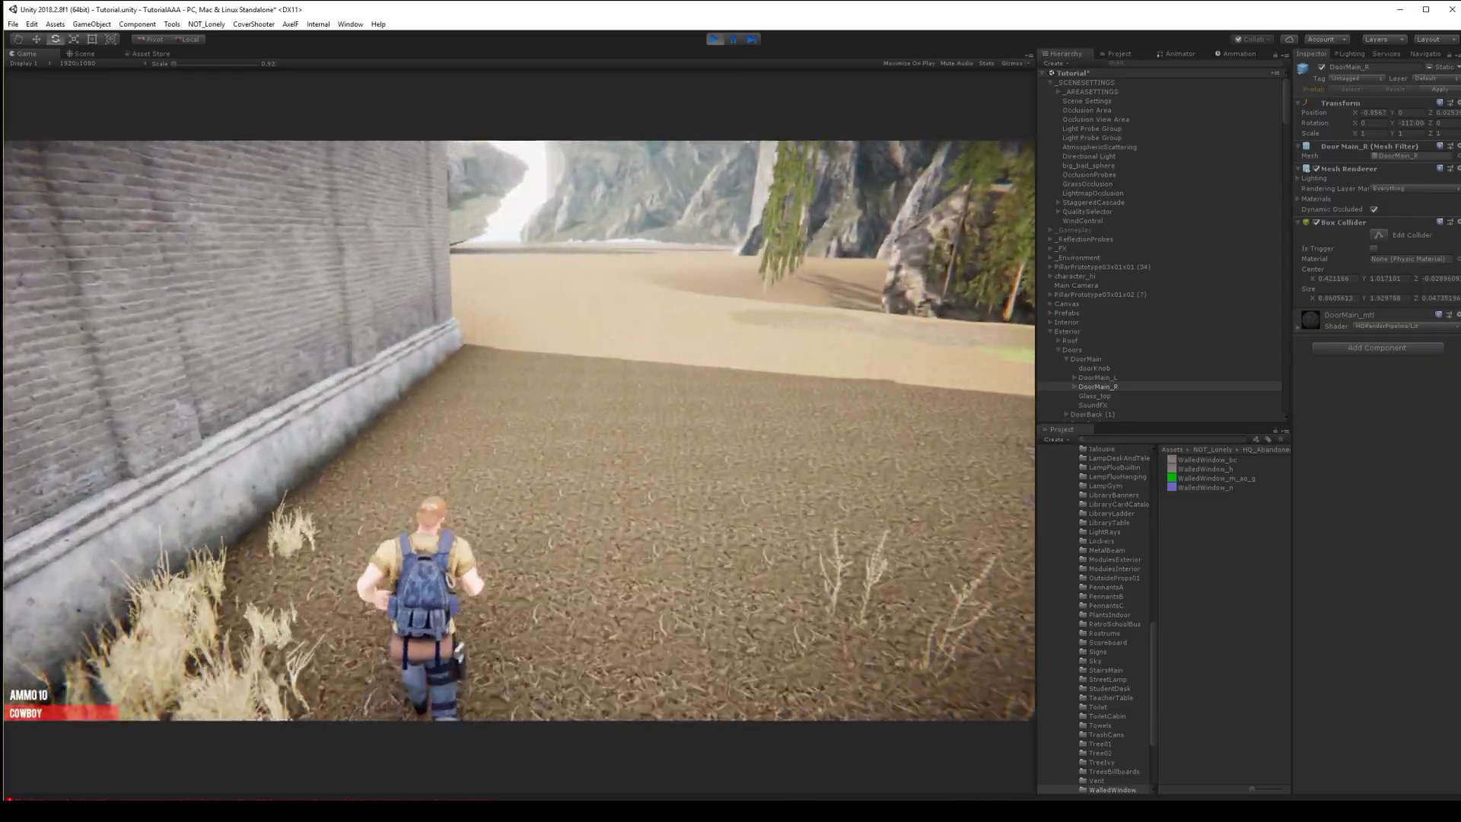
pyautogui.press('w')
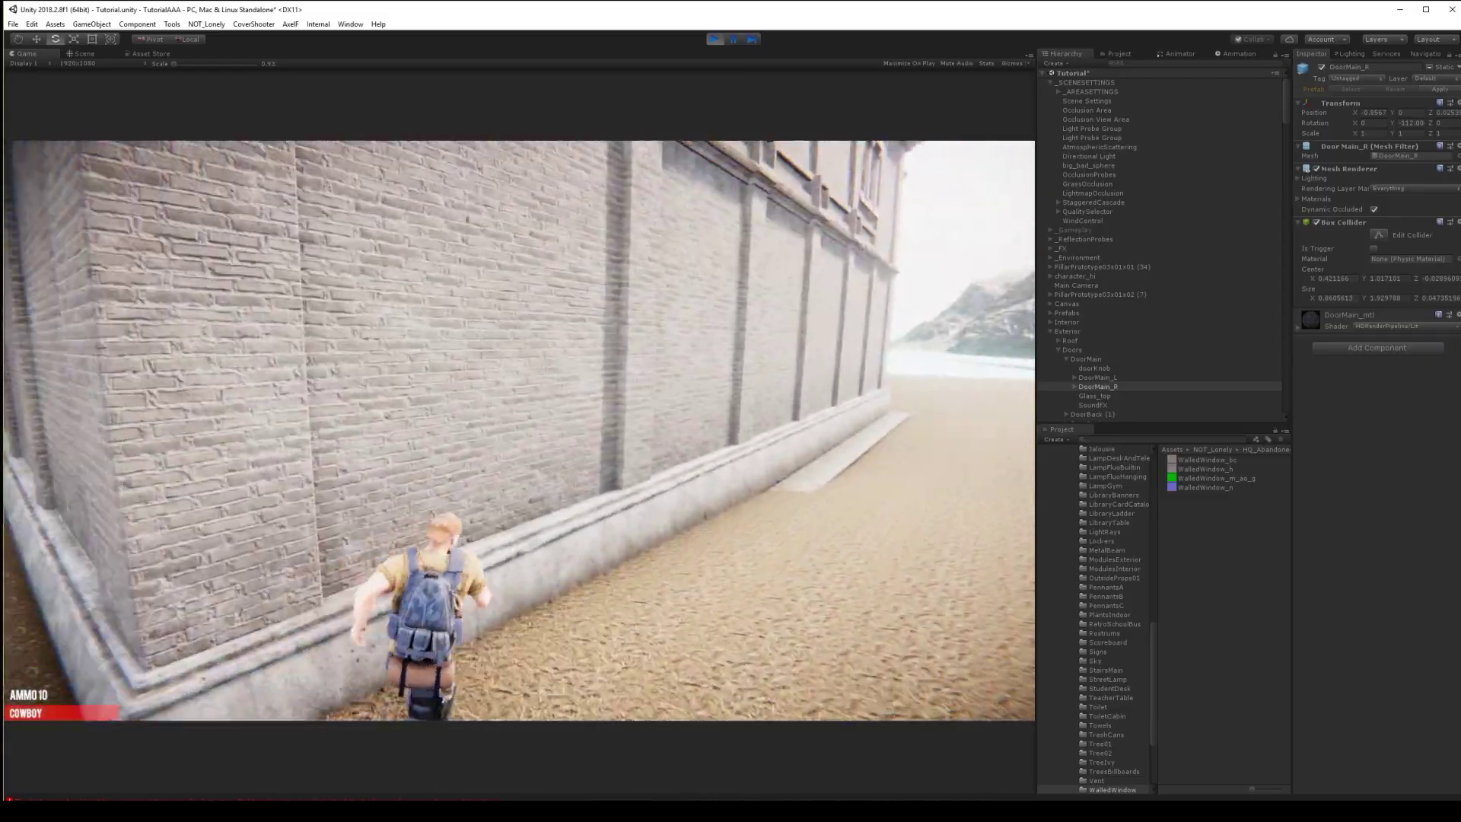
pyautogui.press('w')
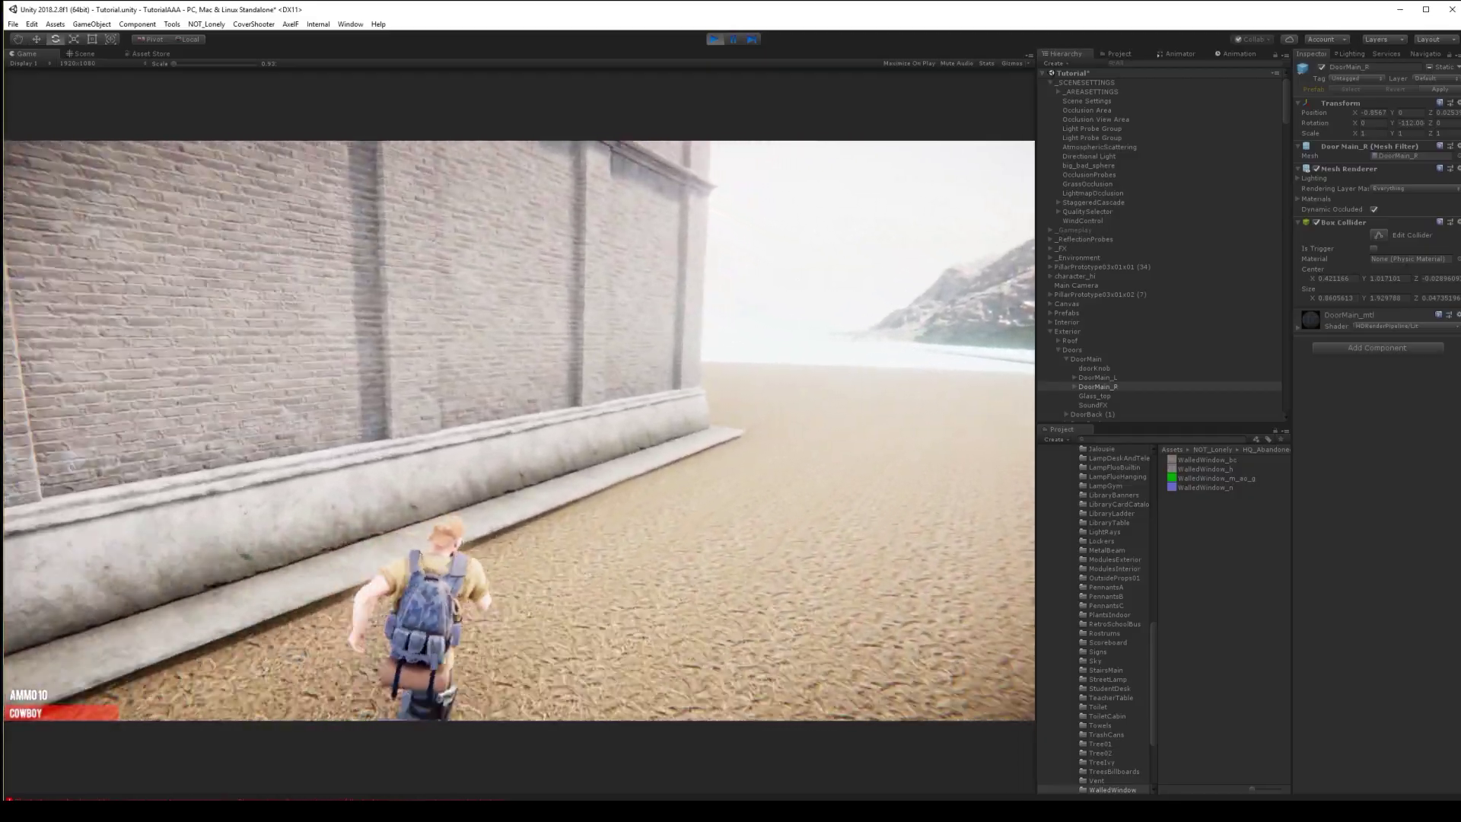
pyautogui.press('w')
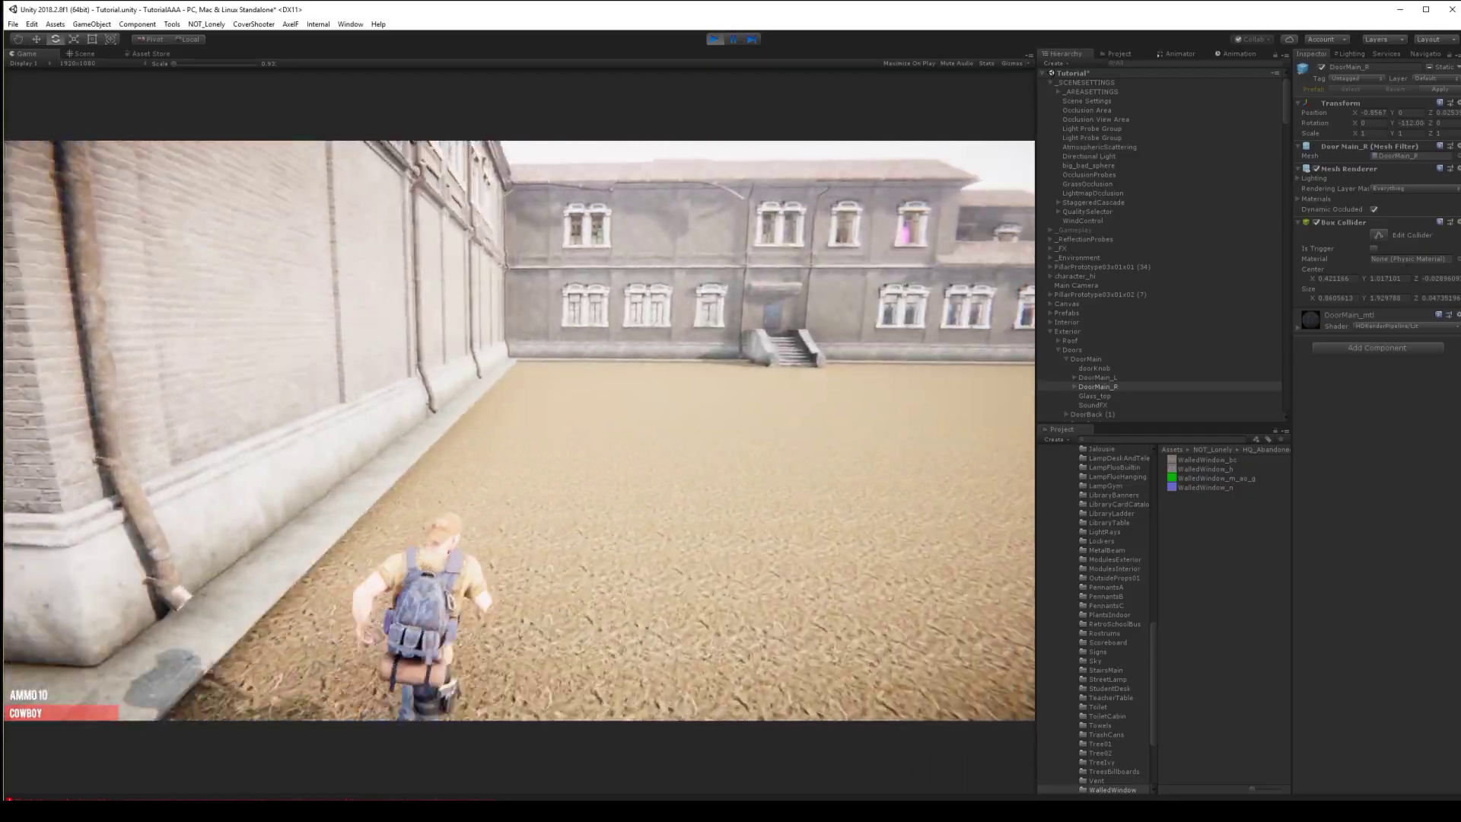
pyautogui.press('w')
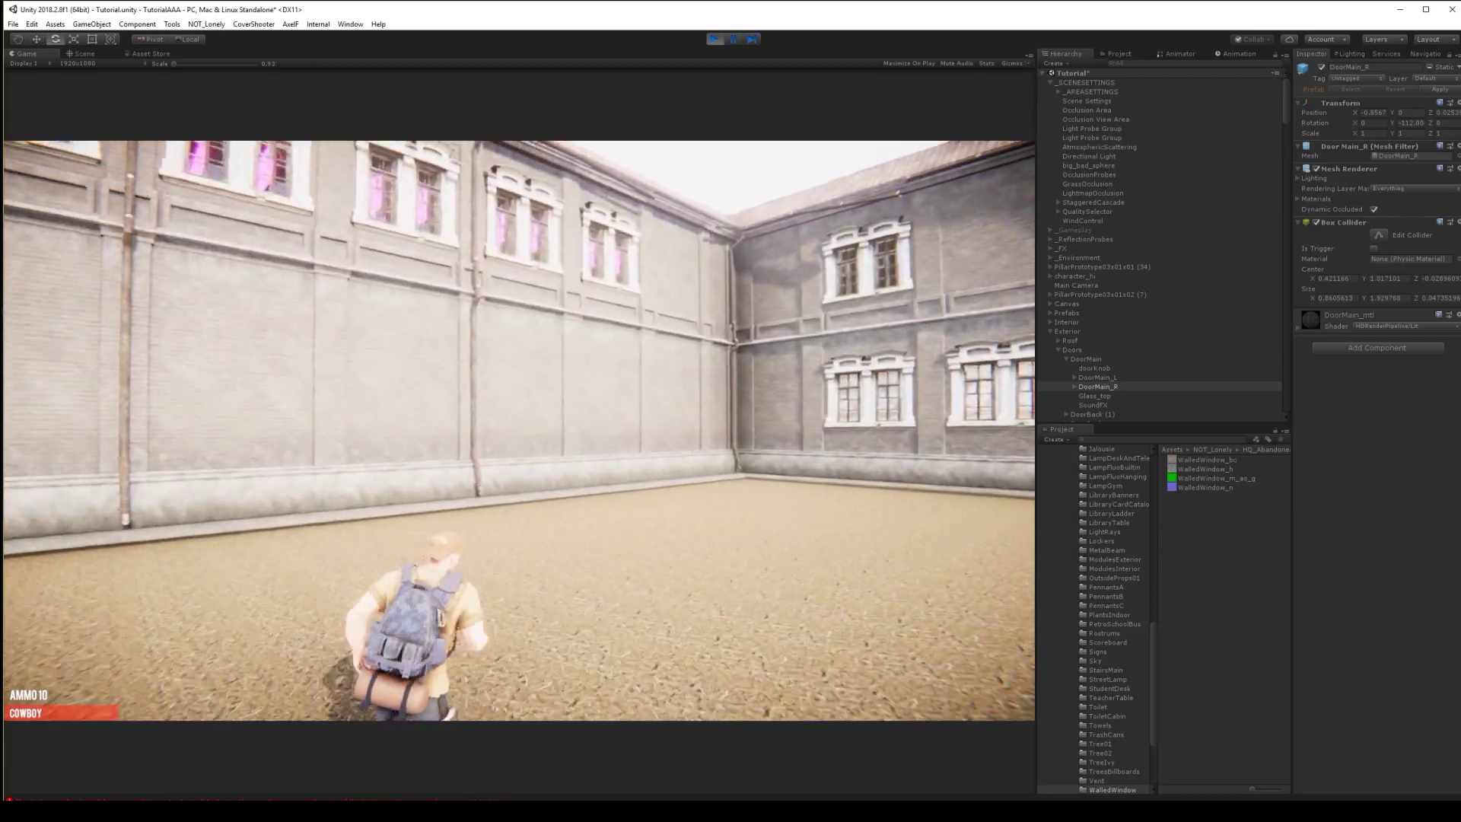
pyautogui.press('w')
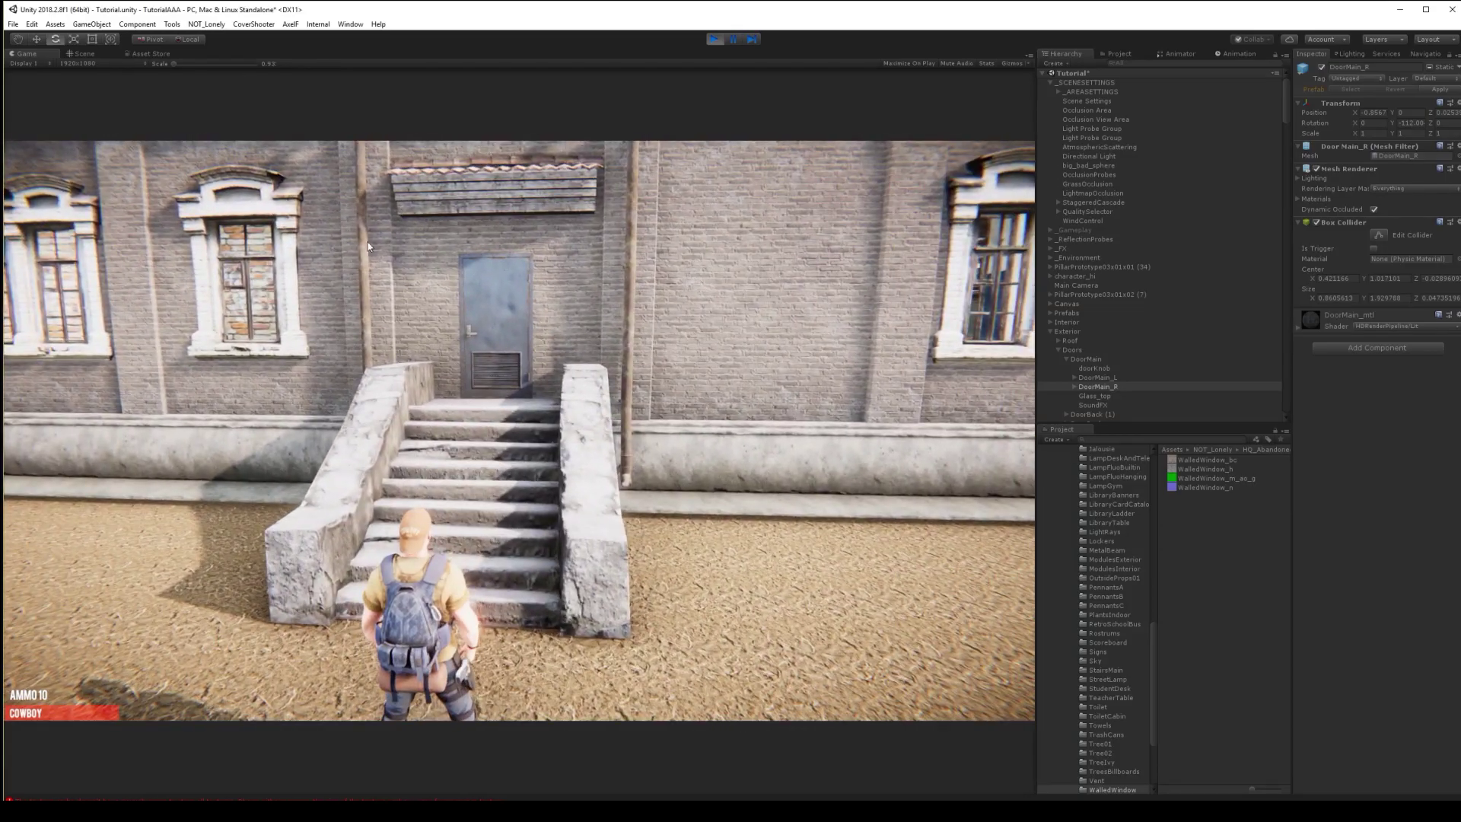
# In the scene view, go to the rear entrance and deactivate the DoorBack_mesh object to hide the closed door
pyautogui.click(86, 52)
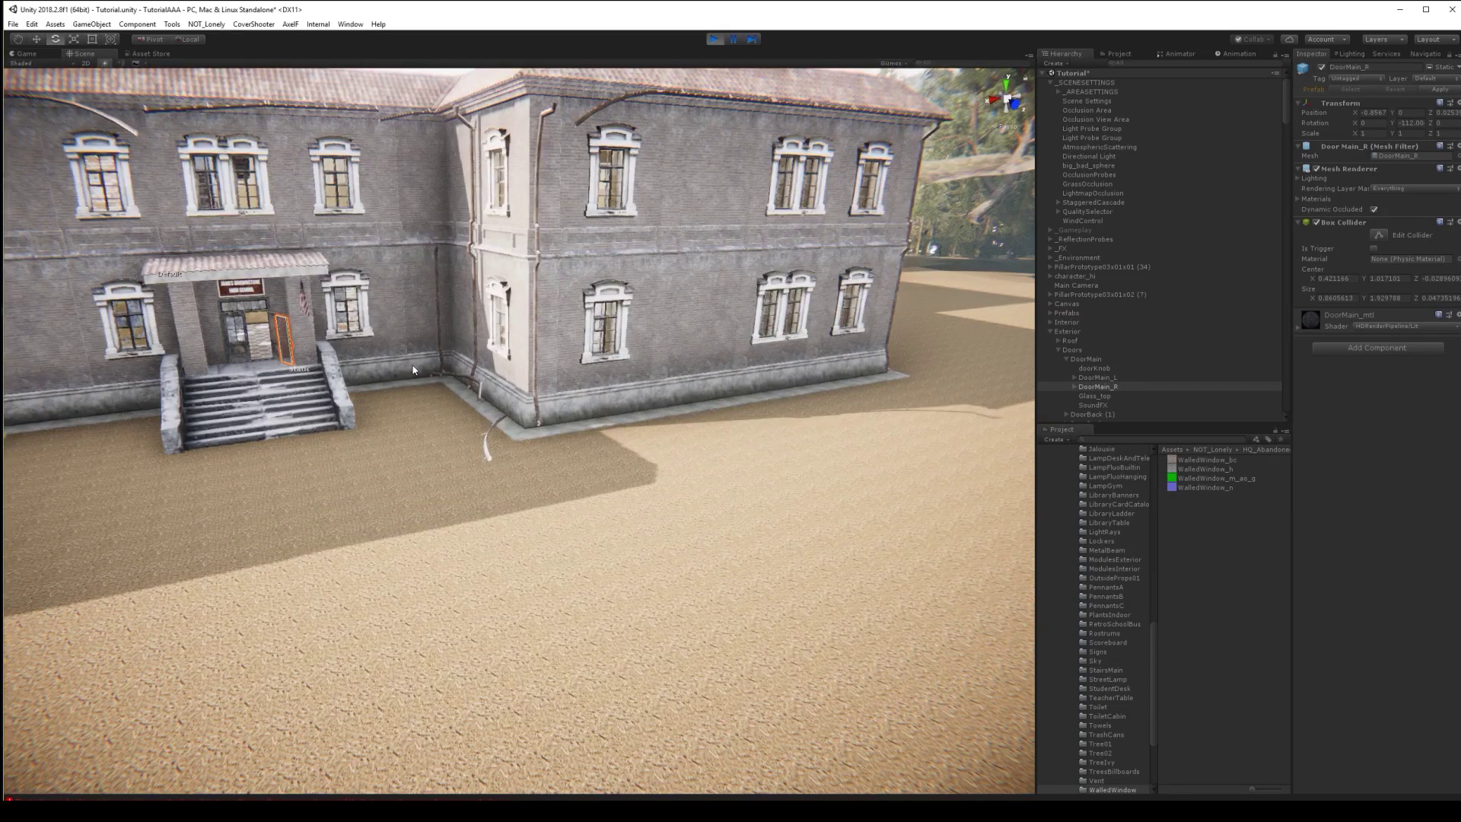
pyautogui.moveTo(315, 322); pyautogui.dragTo(920, 204, button='right')
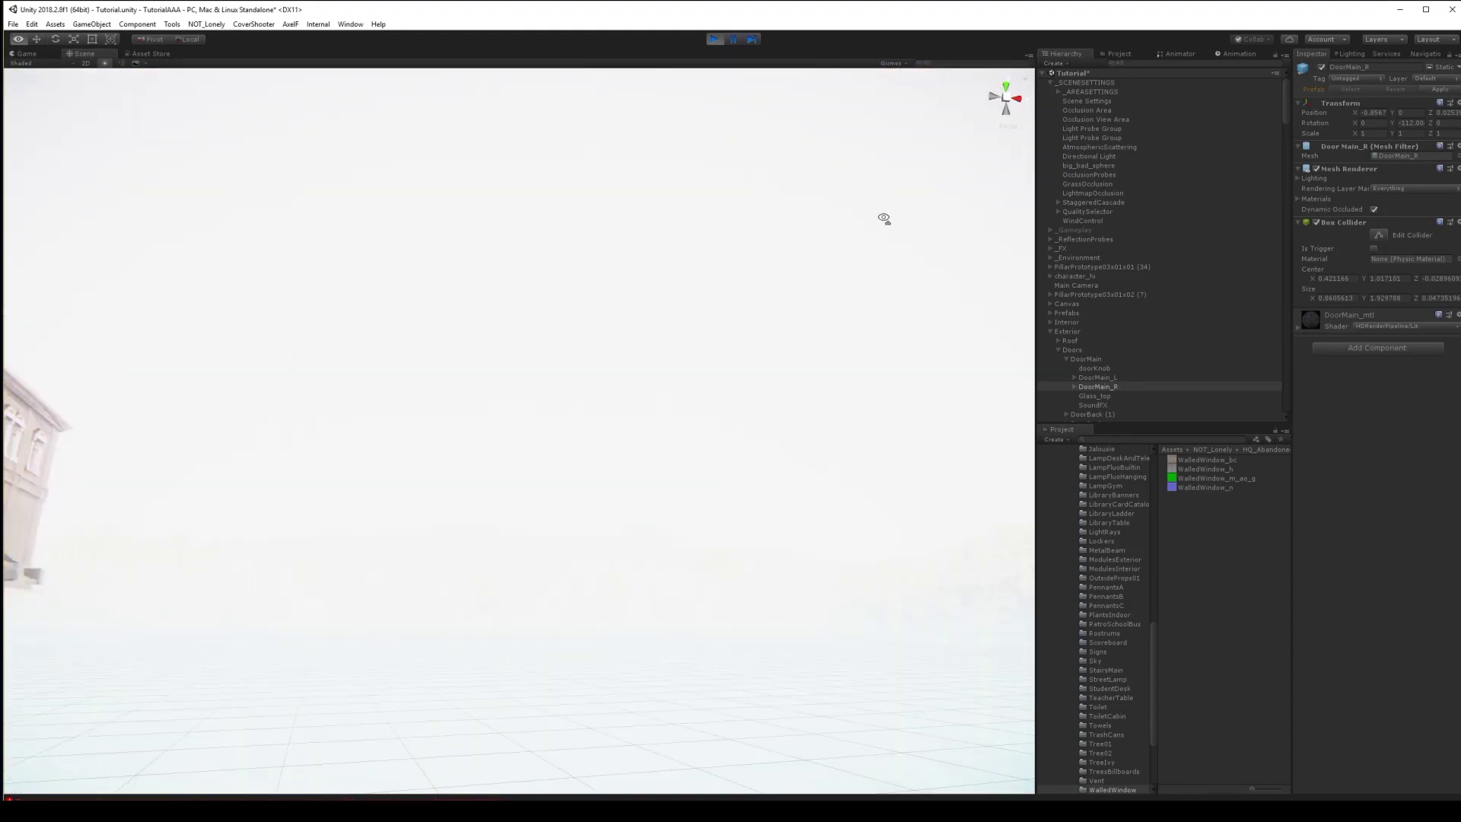
pyautogui.moveTo(792, 219); pyautogui.dragTo(813, 312, button='right')
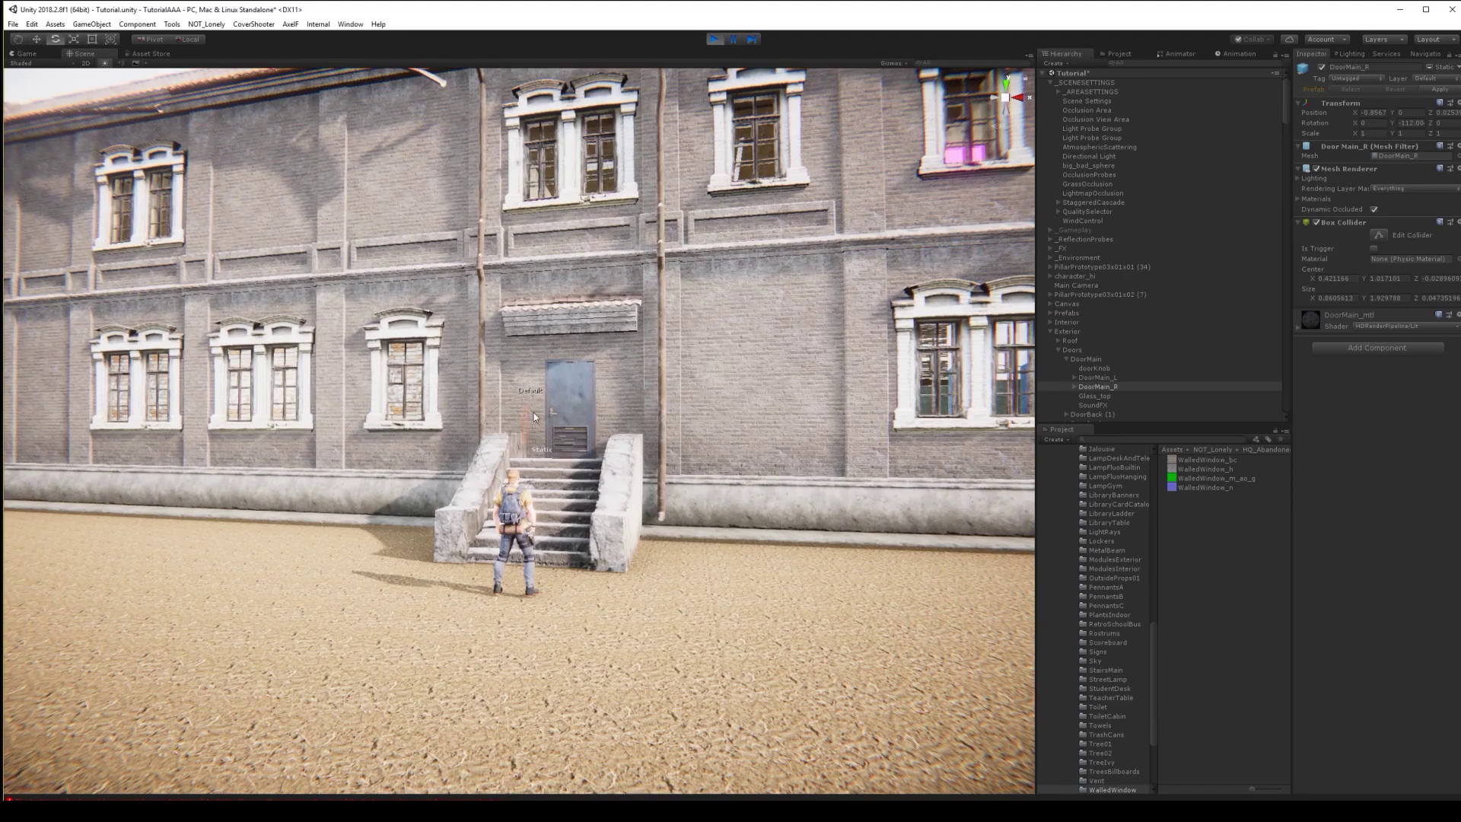
pyautogui.click(582, 379)
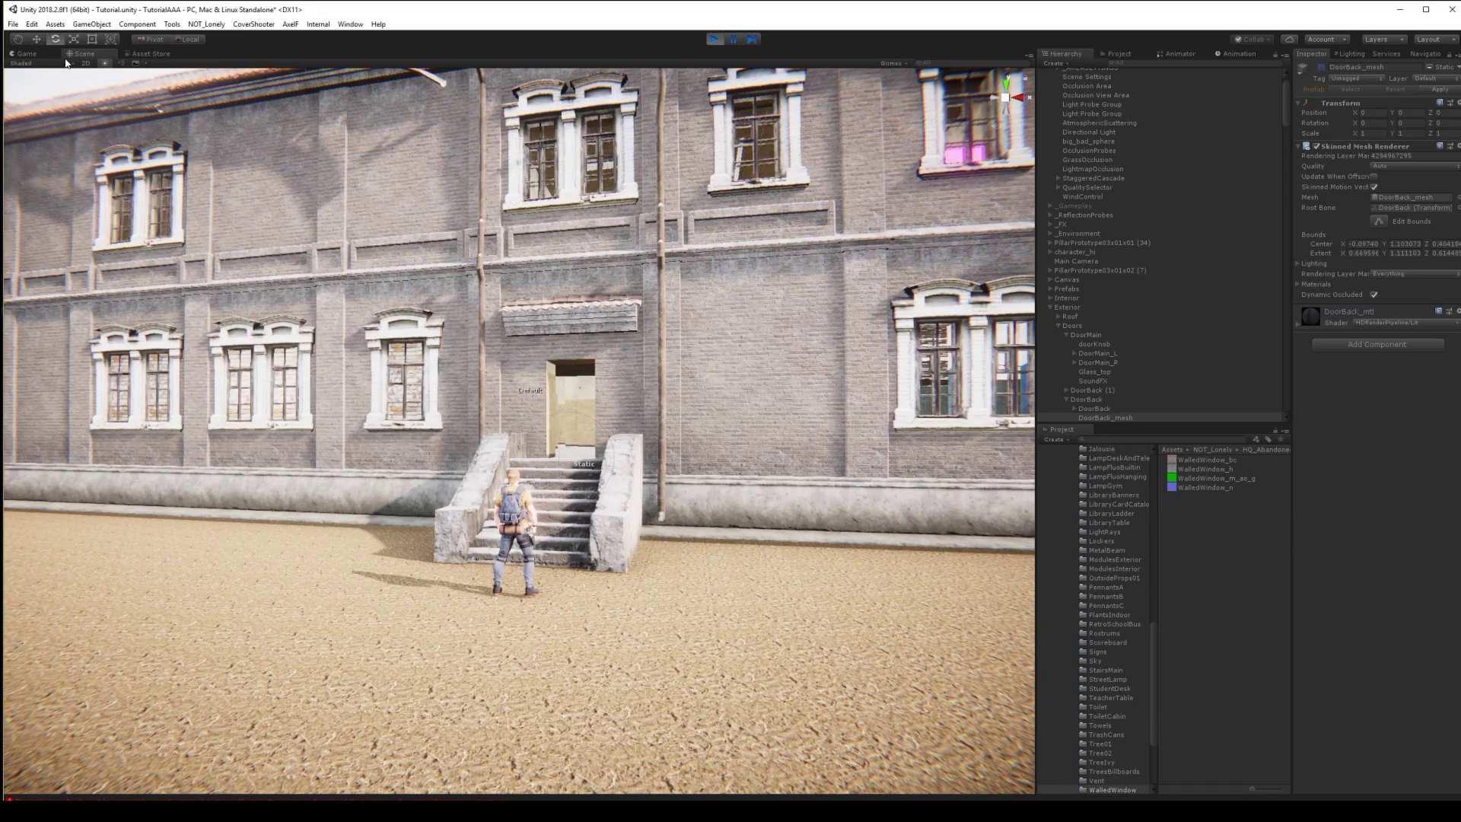
# Return to the game view and try to walk the character up the back steps through the doorway
pyautogui.click(27, 54)
pyautogui.click(436, 388)
pyautogui.press('w')
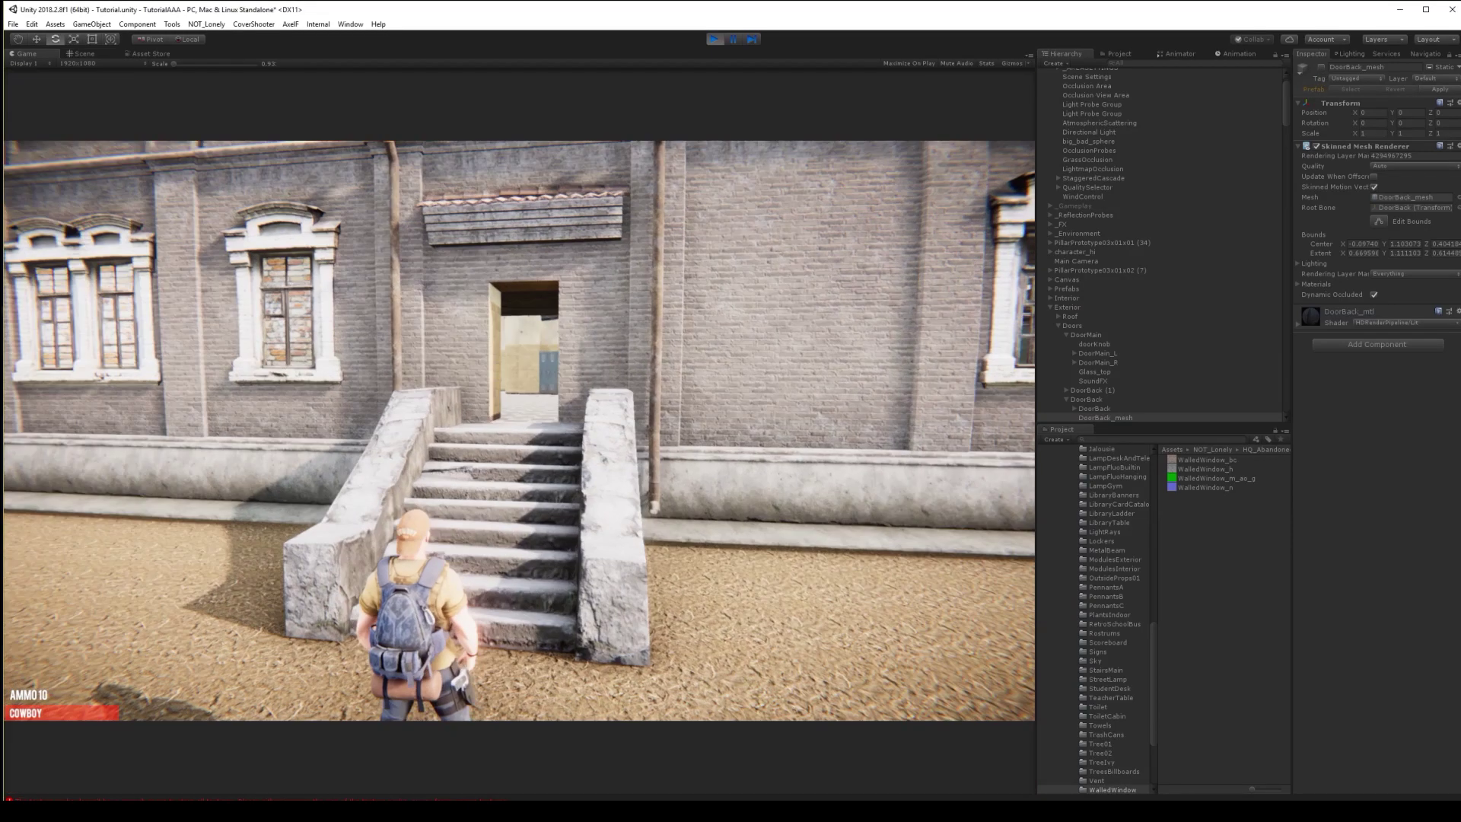
pyautogui.press('w')
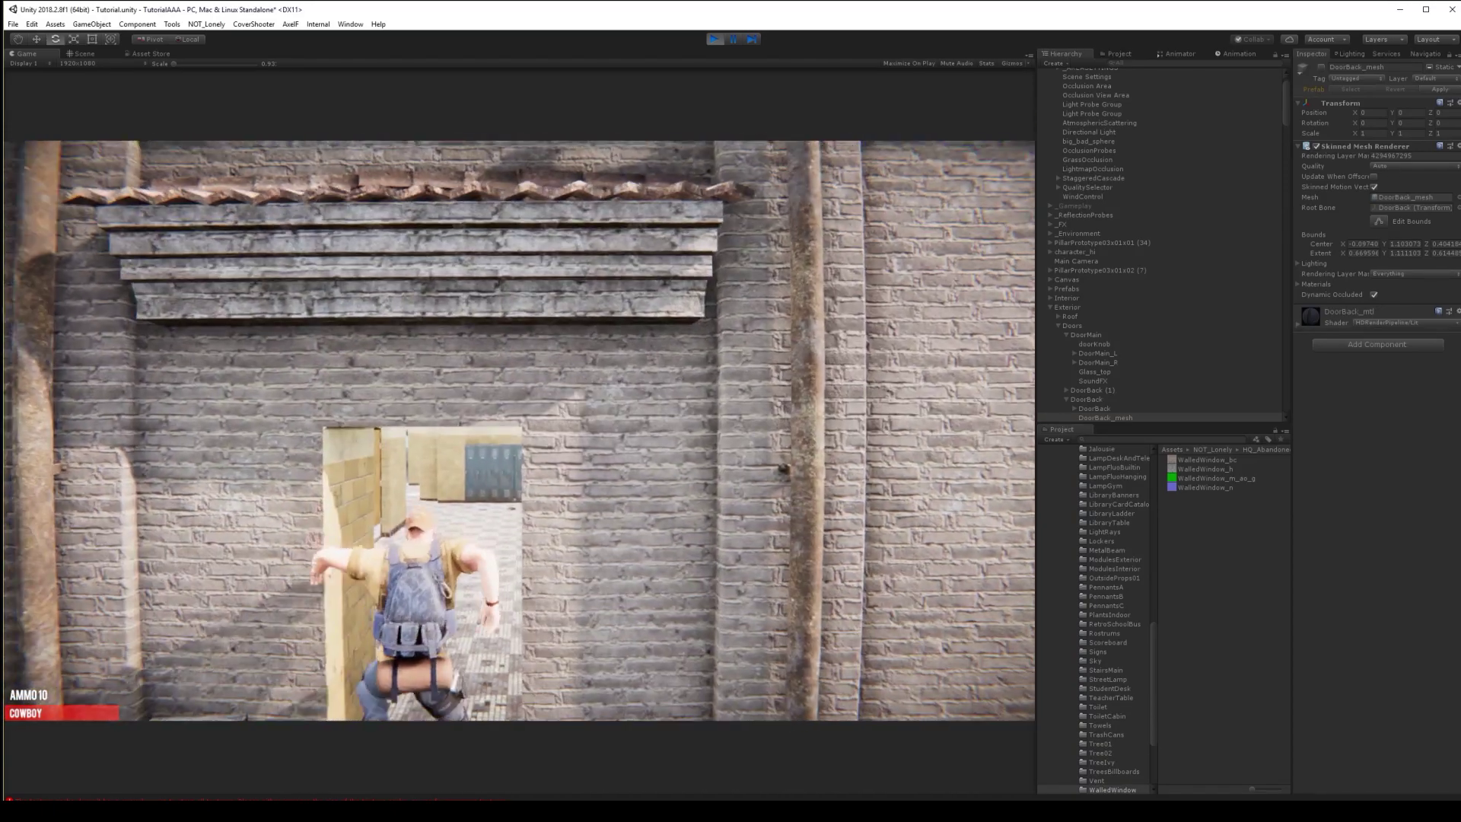
pyautogui.press('s')
pyautogui.press('w')
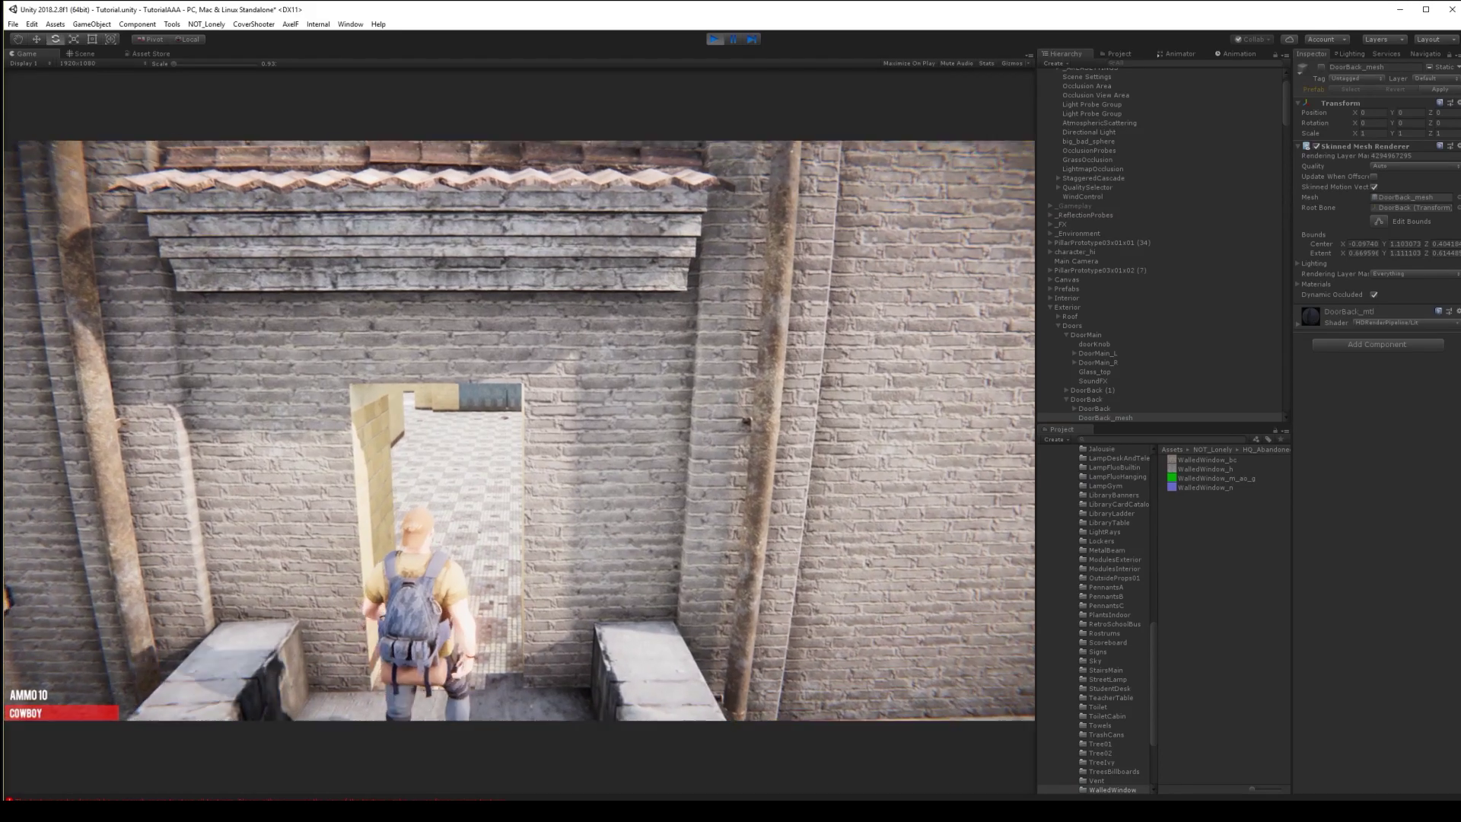
# Deactivate the whole parent DoorBack object and walk the character through the rear doorway into the school
pyautogui.click(1093, 400)
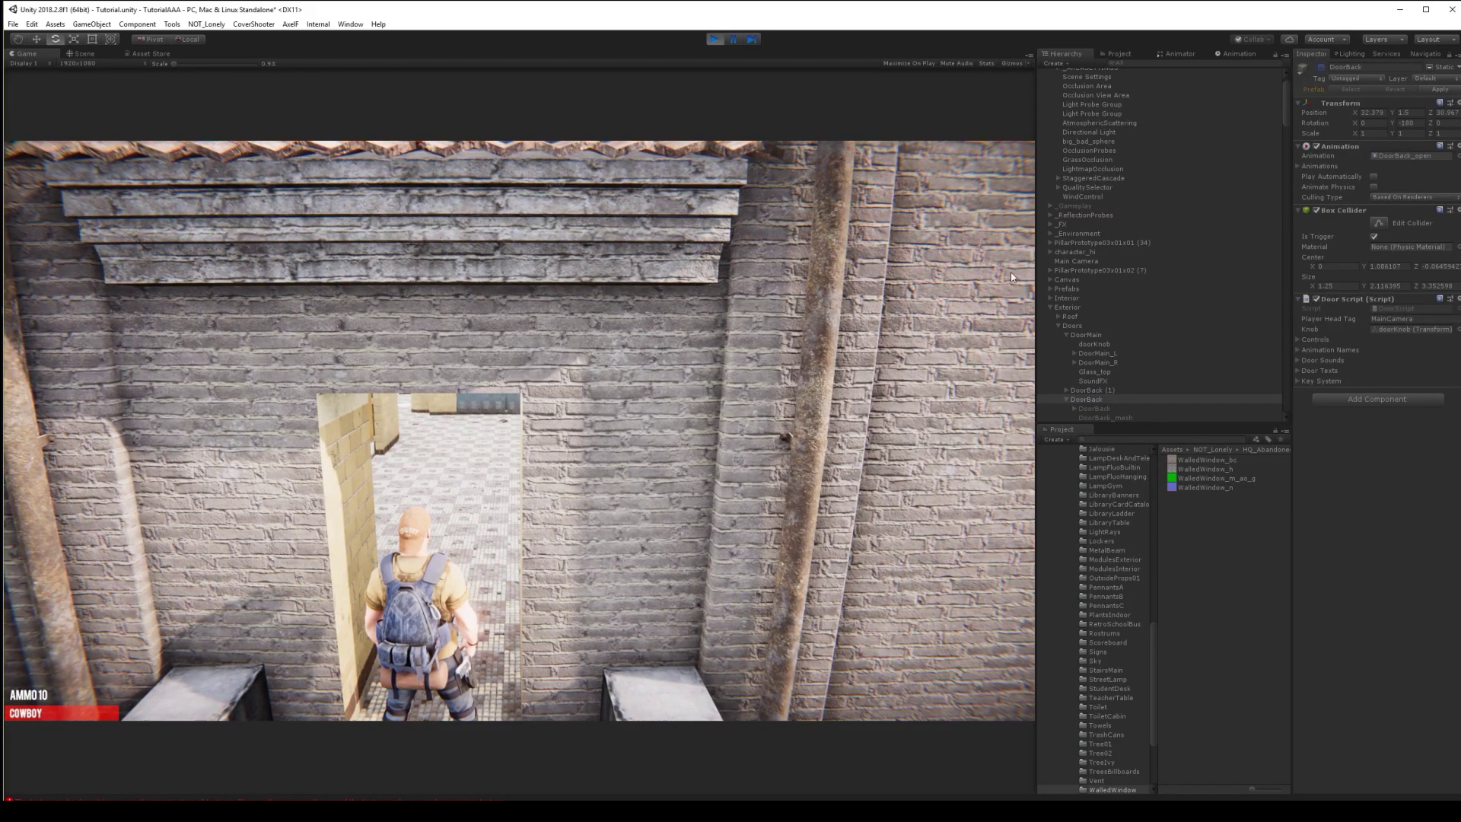
pyautogui.press('w')
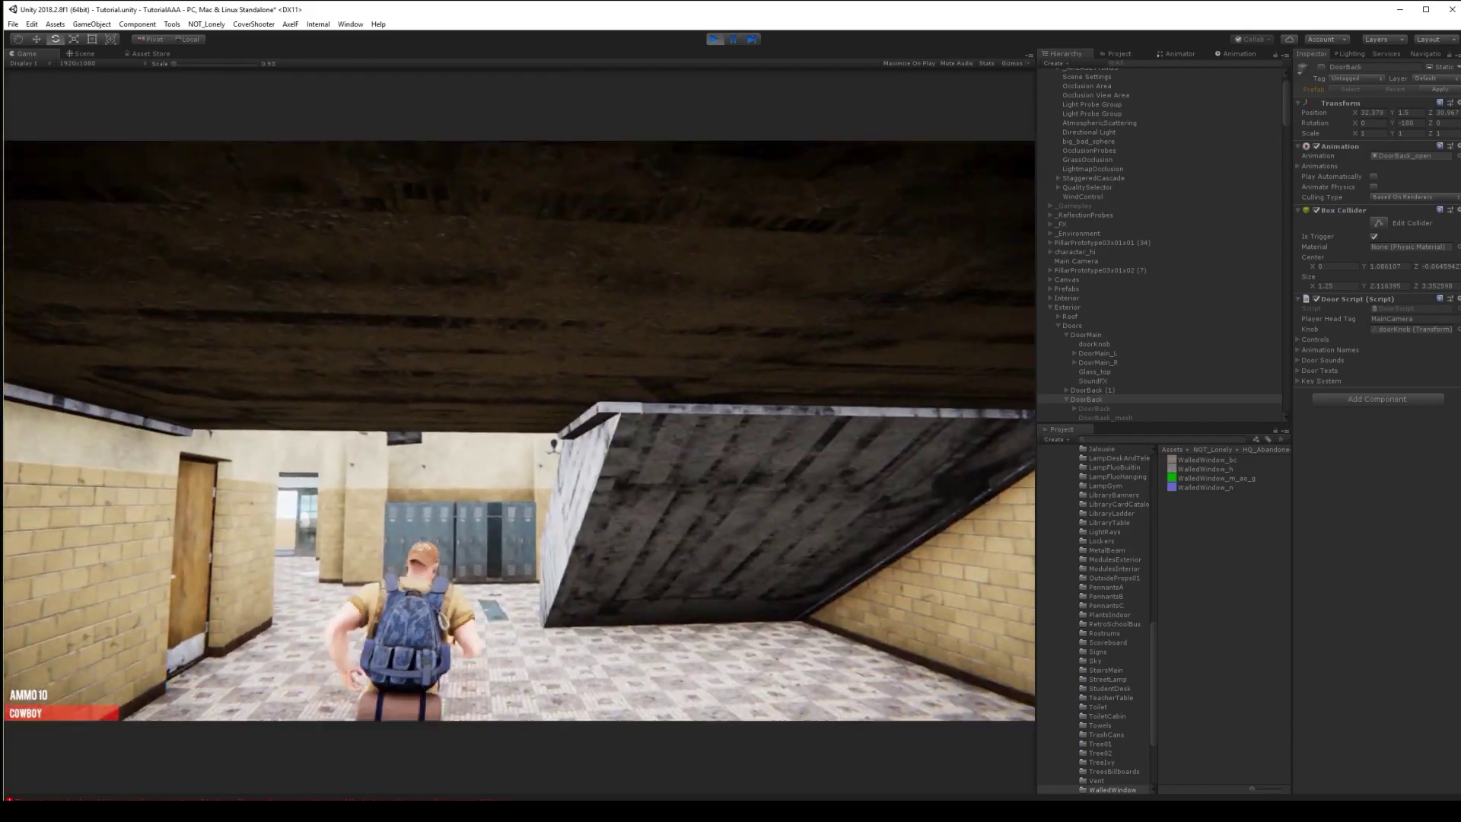
# Walk the character past the Welcome Back banner, out into the rear courtyard, and back inside through the rear doorway
pyautogui.press('w')
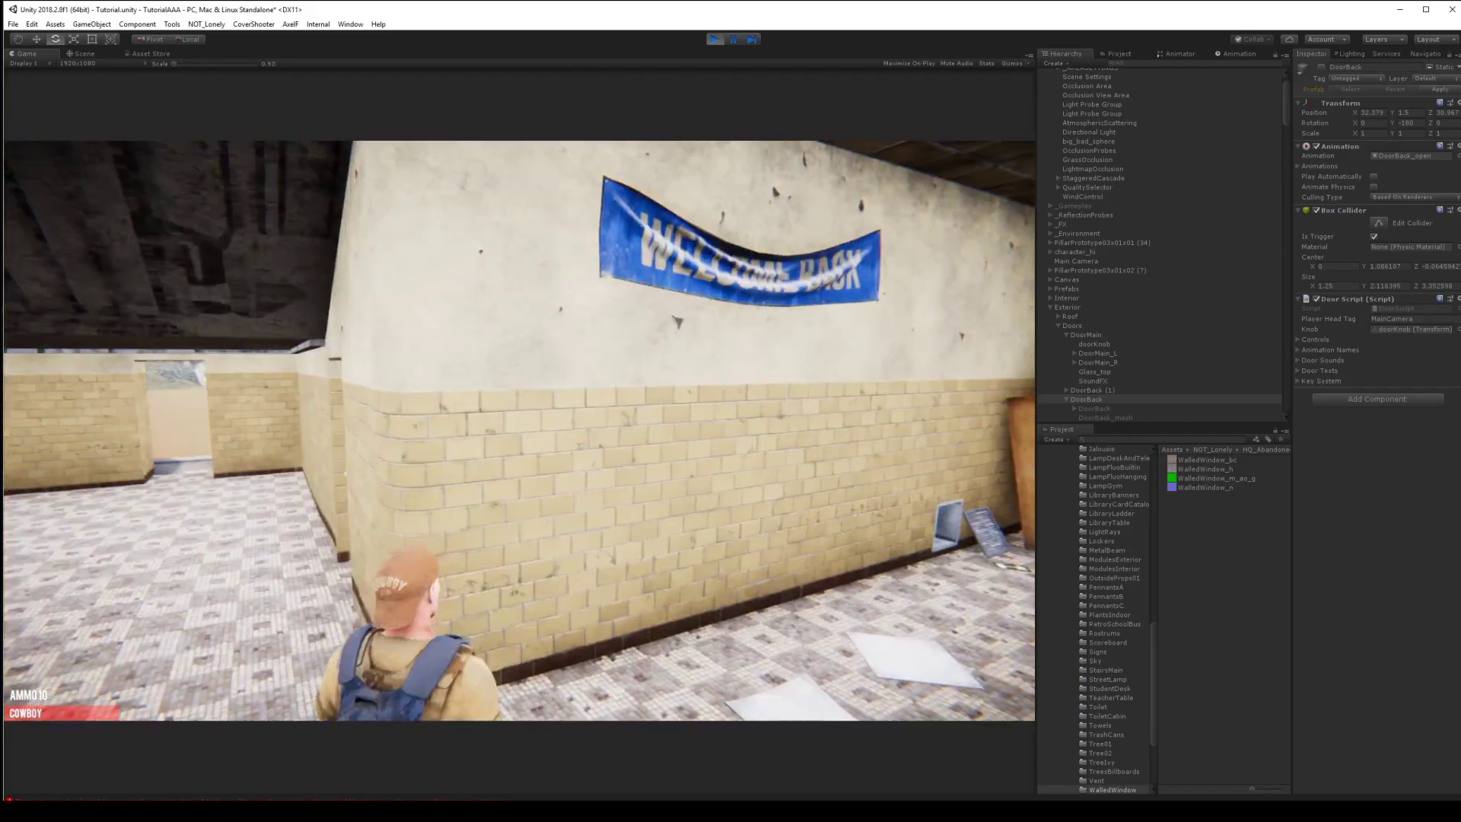
pyautogui.press('w')
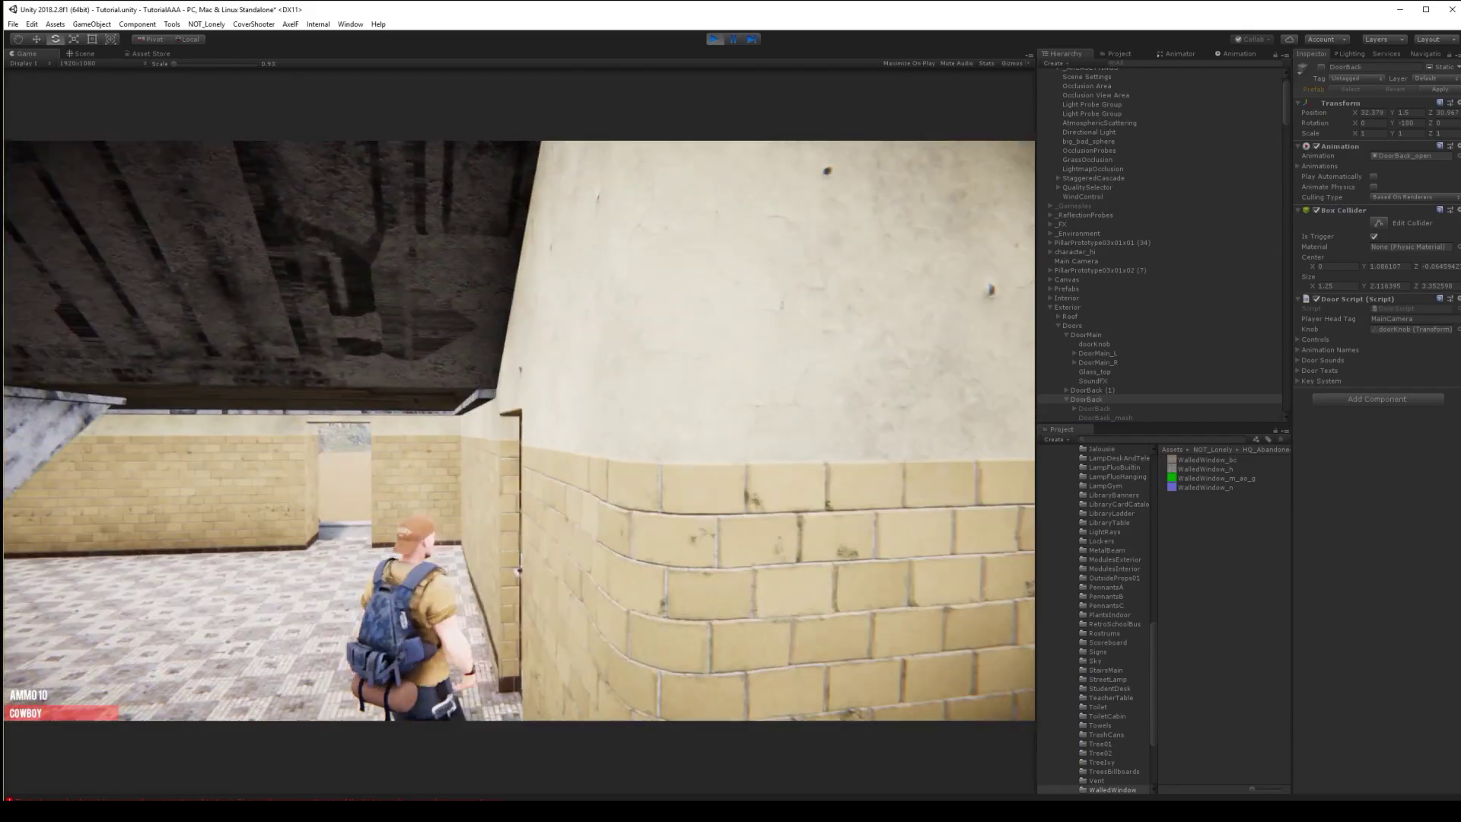
pyautogui.press('w')
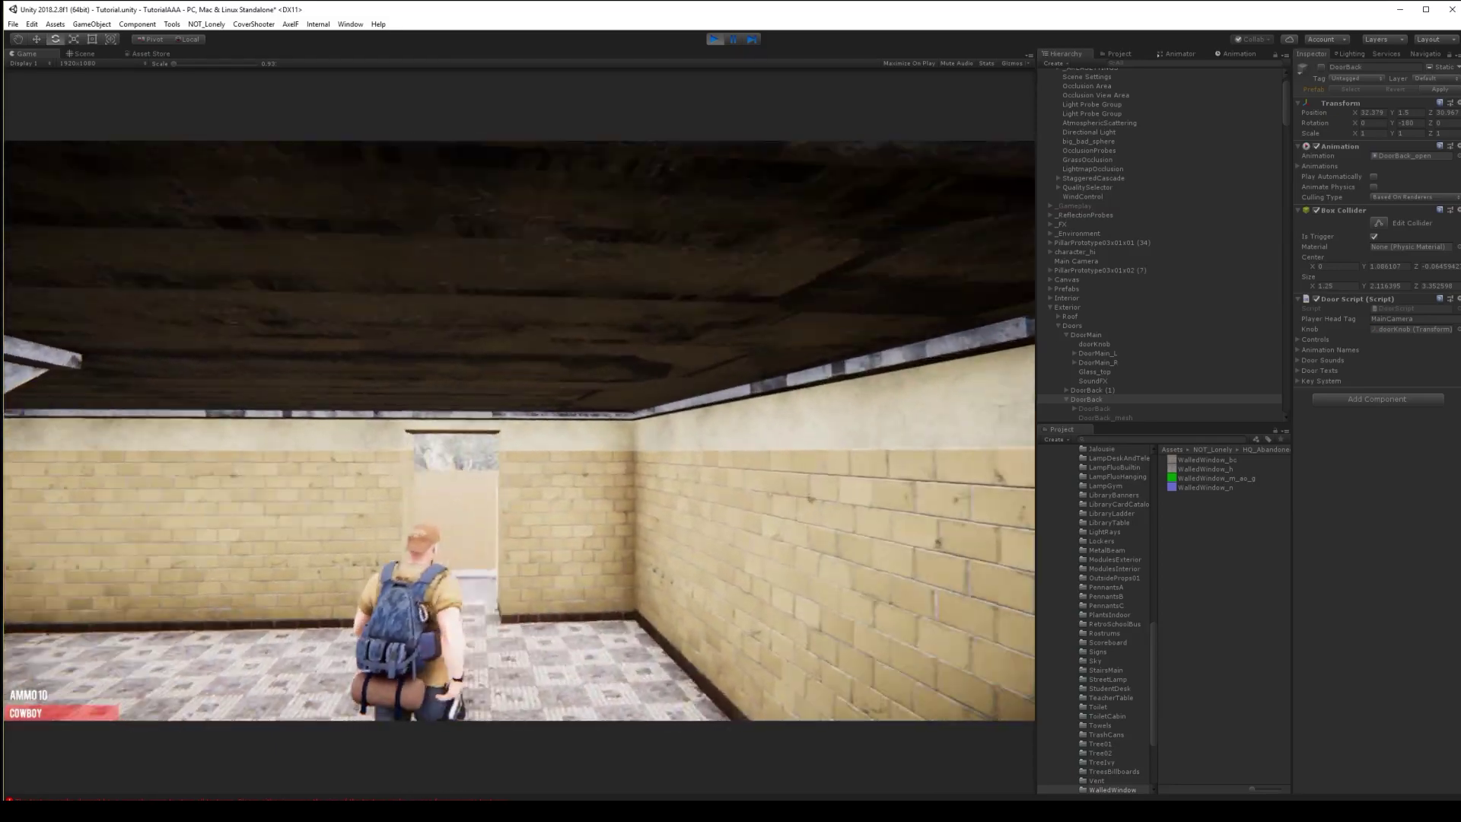
pyautogui.press('w')
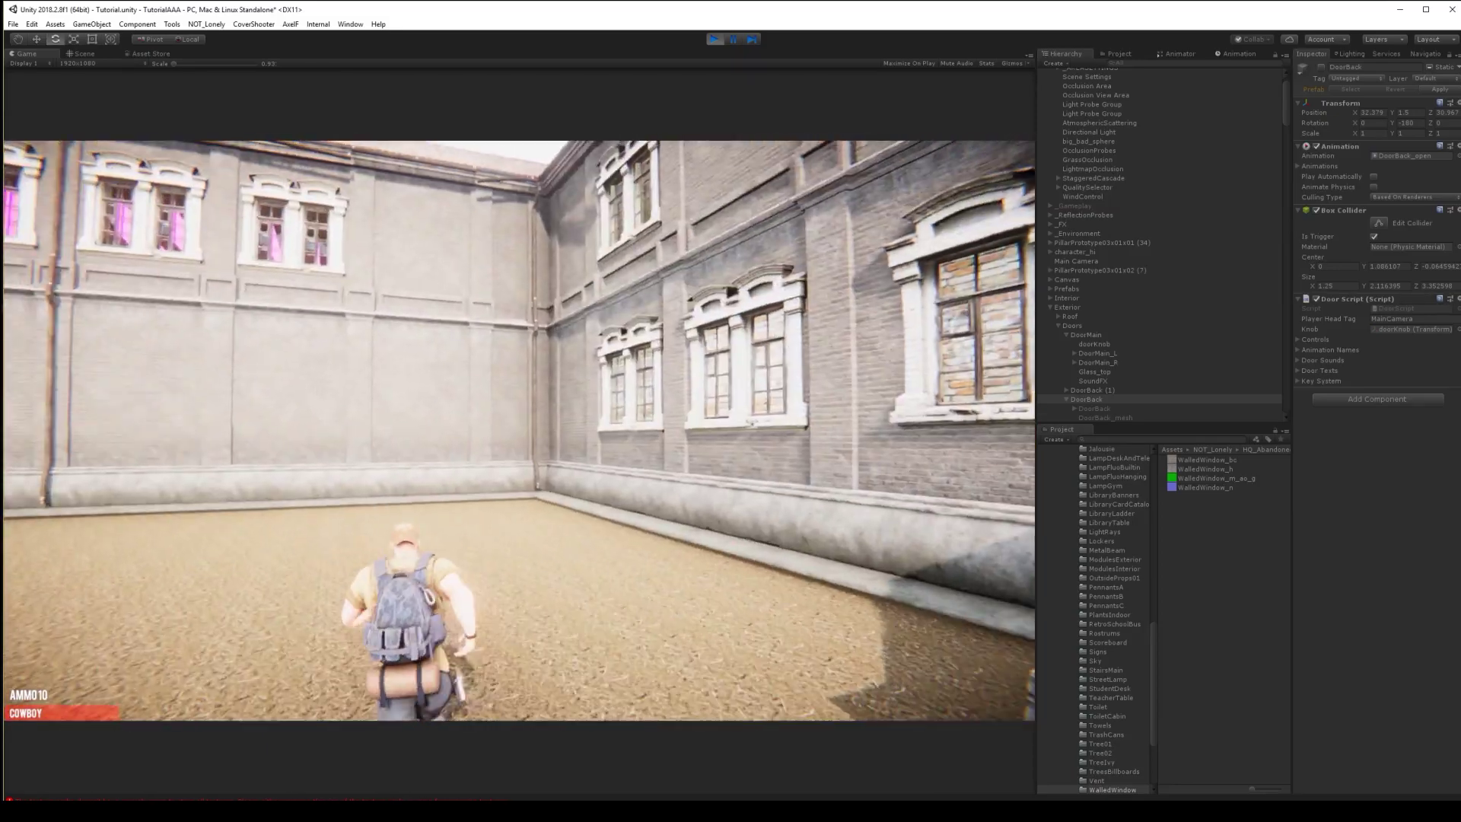
pyautogui.press('w')
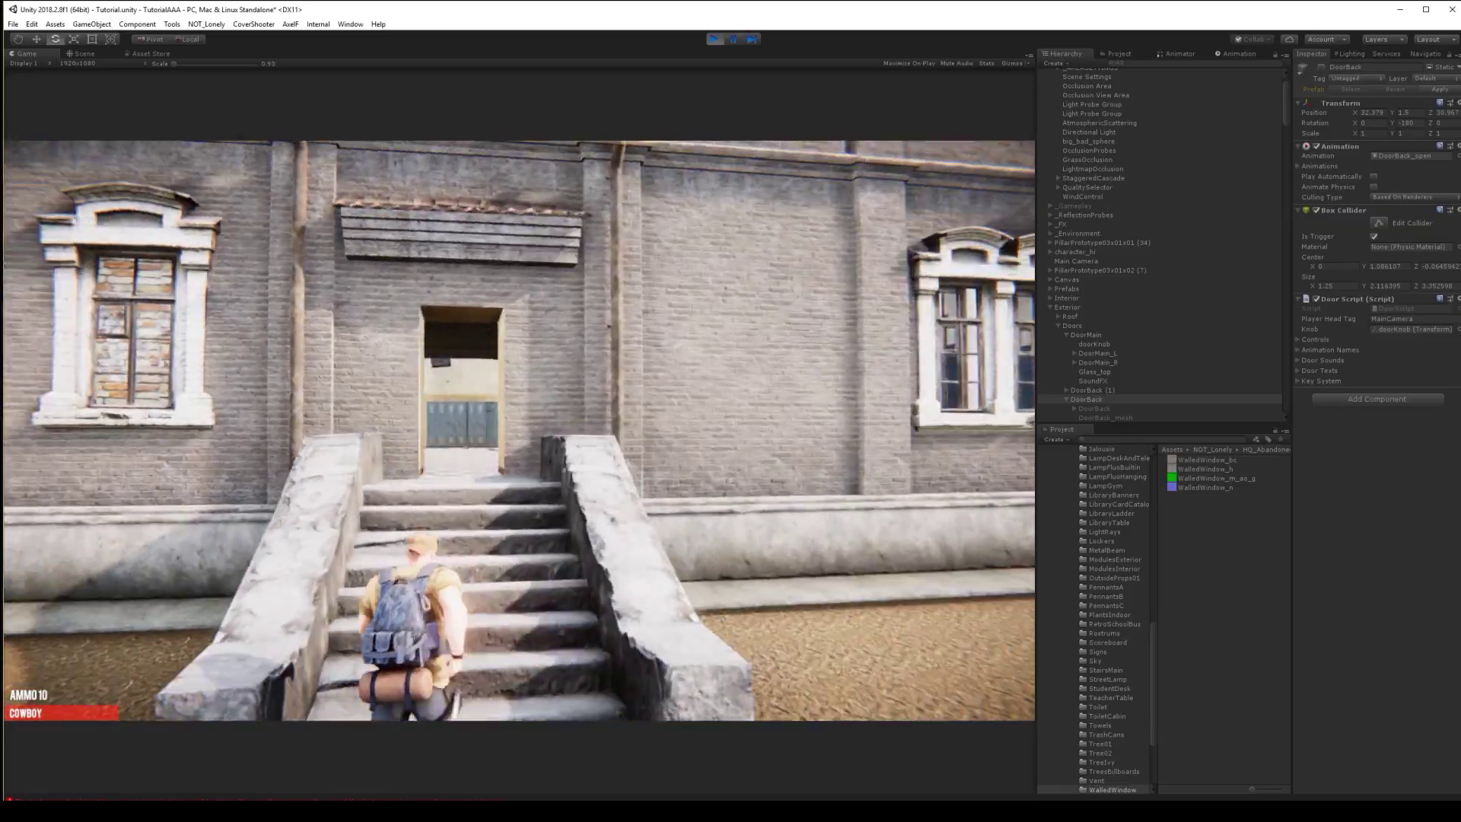
pyautogui.press('w')
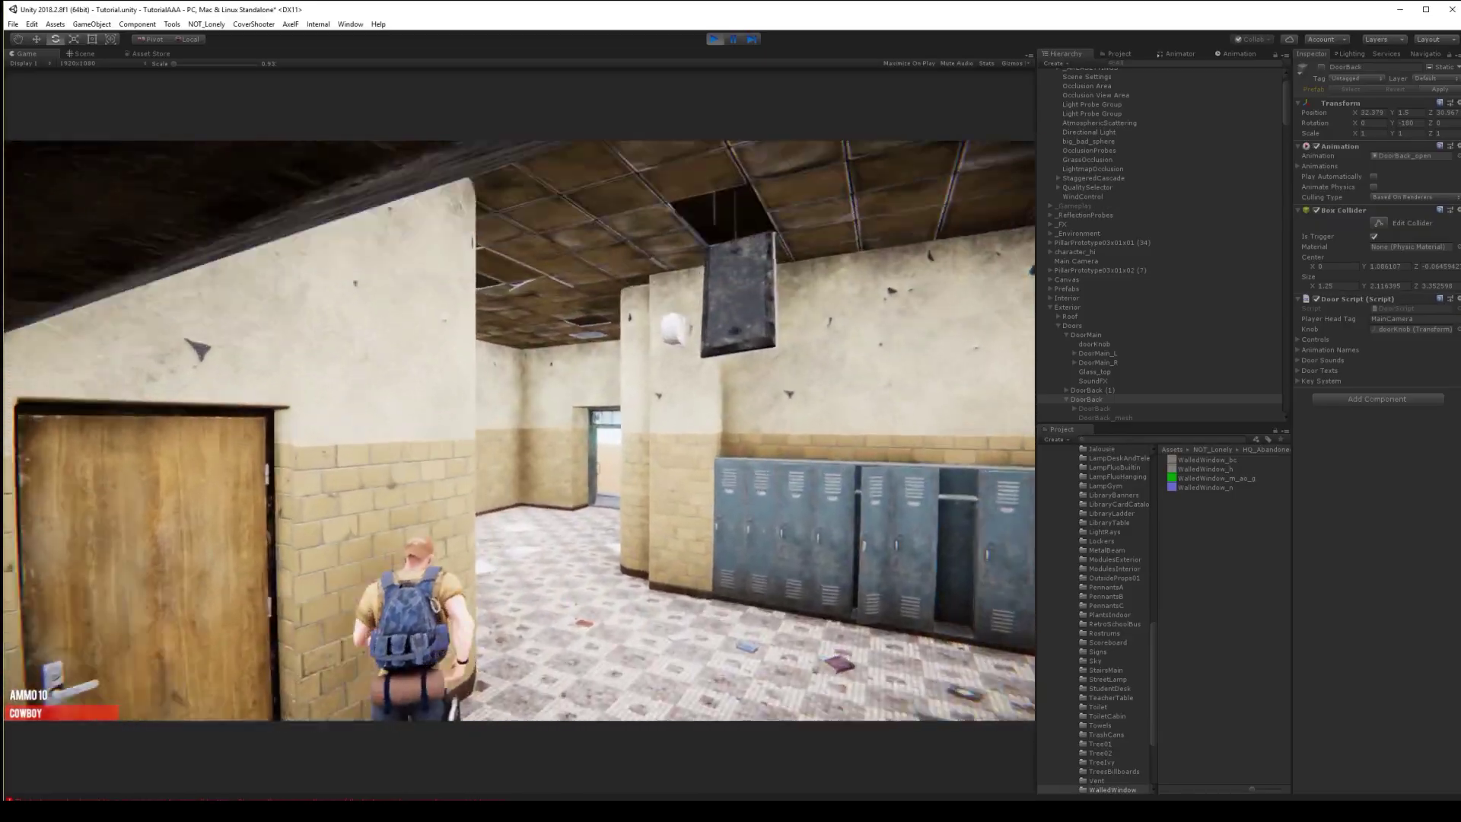